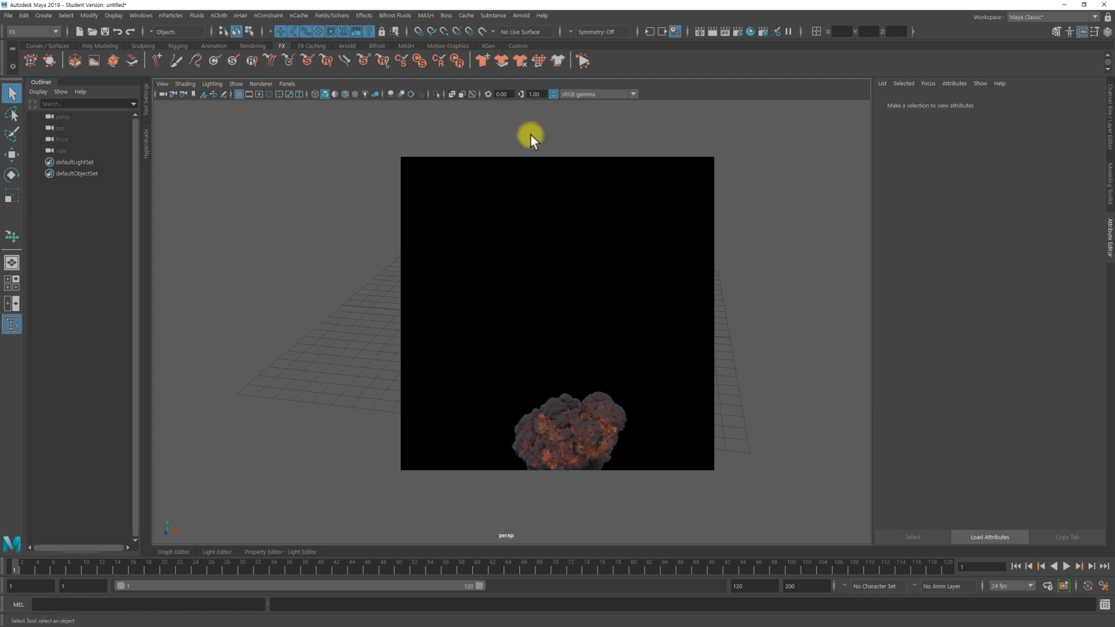
# - Create a polygon cube at the origin
pyautogui.click(44, 15)
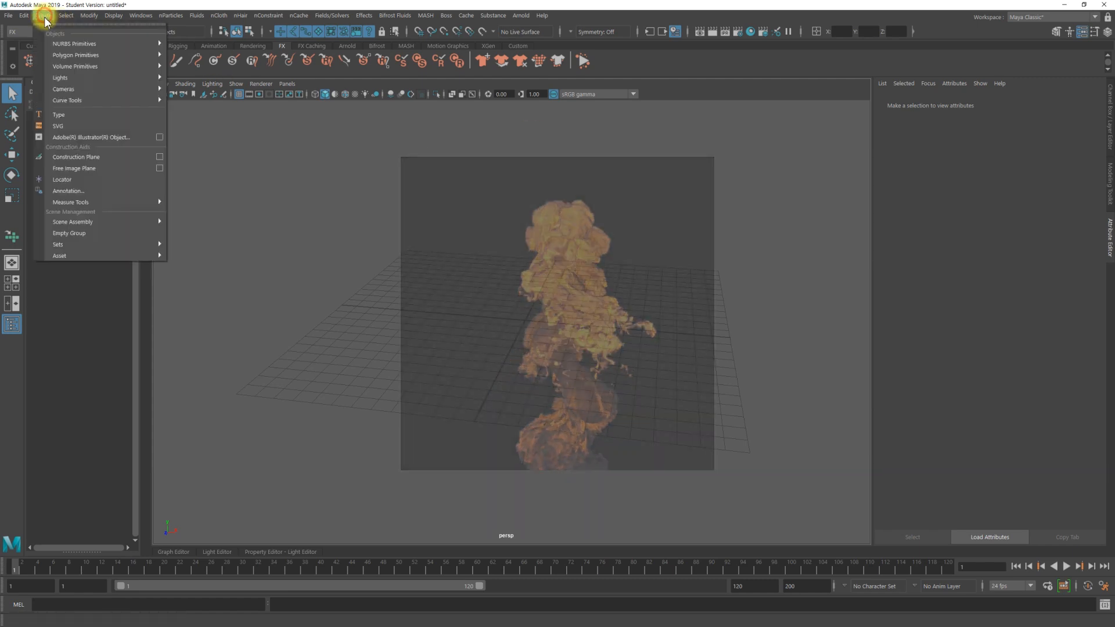
pyautogui.moveTo(166, 57)
pyautogui.click(215, 76)
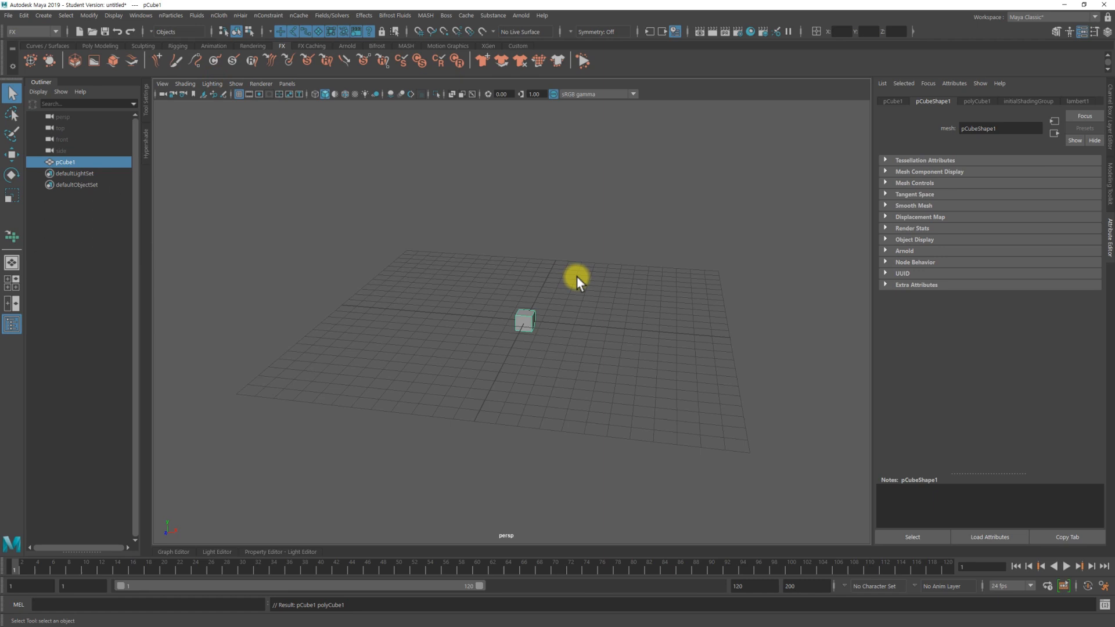
# - Apply Smooth to the cube and raise its divisions until it becomes a dense, rounded mesh
pyautogui.keyDown('shift'); pyautogui.moveTo(526, 269); pyautogui.dragTo(528, 283, button='right'); pyautogui.keyUp('shift')
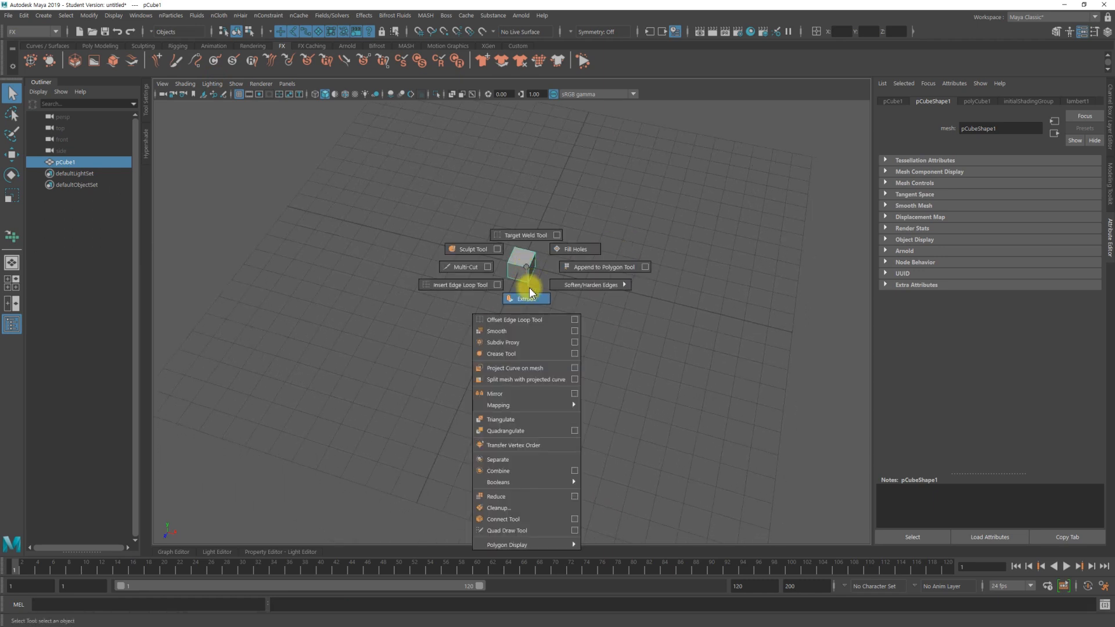
pyautogui.keyDown('shift'); pyautogui.moveTo(533, 329); pyautogui.dragTo(533, 330, button='right'); pyautogui.keyUp('shift')
pyautogui.moveTo(700, 333); pyautogui.dragTo(710, 333)
pyautogui.keyDown('alt'); pyautogui.moveTo(493, 292); pyautogui.dragTo(528, 268, button='right'); pyautogui.keyUp('alt')
pyautogui.click(529, 265)
pyautogui.click(520, 253)
pyautogui.keyDown('alt'); pyautogui.moveTo(528, 263); pyautogui.dragTo(613, 270); pyautogui.keyUp('alt')
pyautogui.keyDown('alt'); pyautogui.moveTo(572, 284); pyautogui.dragTo(747, 323, button='right'); pyautogui.keyUp('alt')
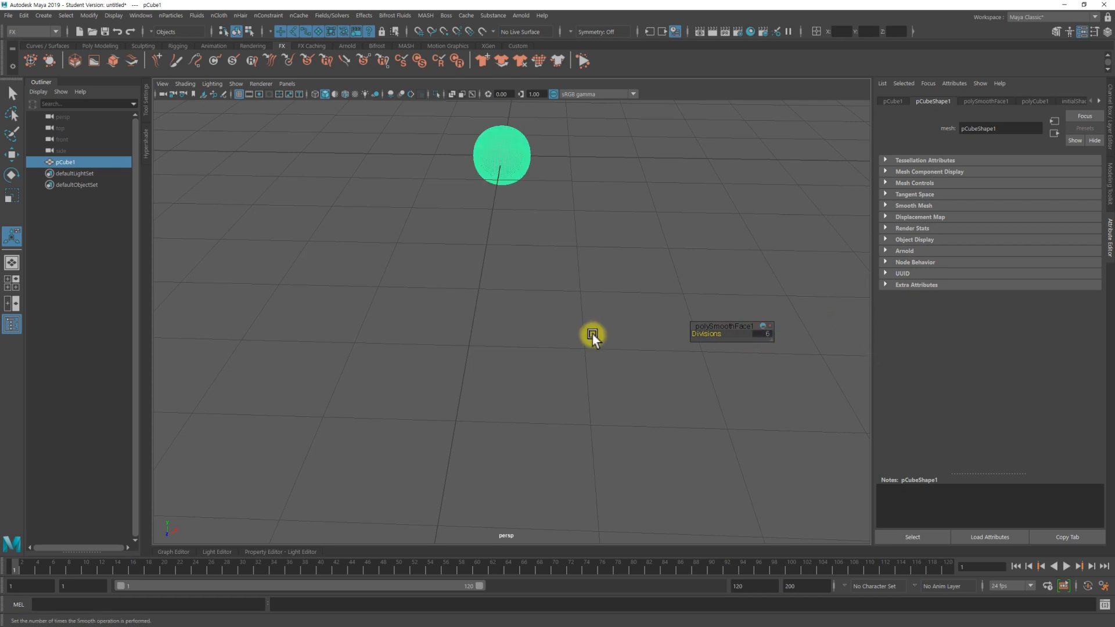
pyautogui.click(620, 258)
pyautogui.click(526, 165)
pyautogui.keyDown('alt'); pyautogui.moveTo(530, 167); pyautogui.dragTo(571, 282); pyautogui.keyUp('alt')
# - Scale the smoothed cube to 20 in X and Z, keeping Y at 1, to form a flat disc
pyautogui.press('r')
pyautogui.keyDown('alt'); pyautogui.moveTo(689, 291); pyautogui.dragTo(513, 289, button='right'); pyautogui.keyUp('alt')
pyautogui.keyDown('alt'); pyautogui.moveTo(512, 288); pyautogui.dragTo(896, 390); pyautogui.keyUp('alt')
pyautogui.keyDown('alt'); pyautogui.moveTo(770, 355); pyautogui.dragTo(584, 329, button='right'); pyautogui.keyUp('alt')
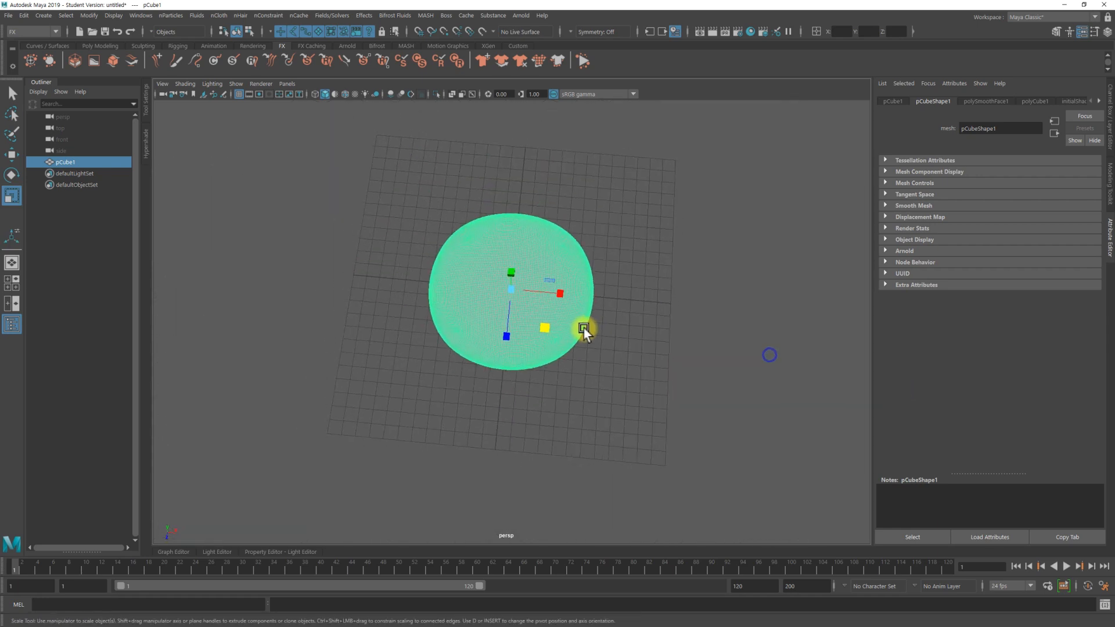
pyautogui.moveTo(546, 326); pyautogui.dragTo(560, 334)
pyautogui.hotkey('ctrl', 'a')
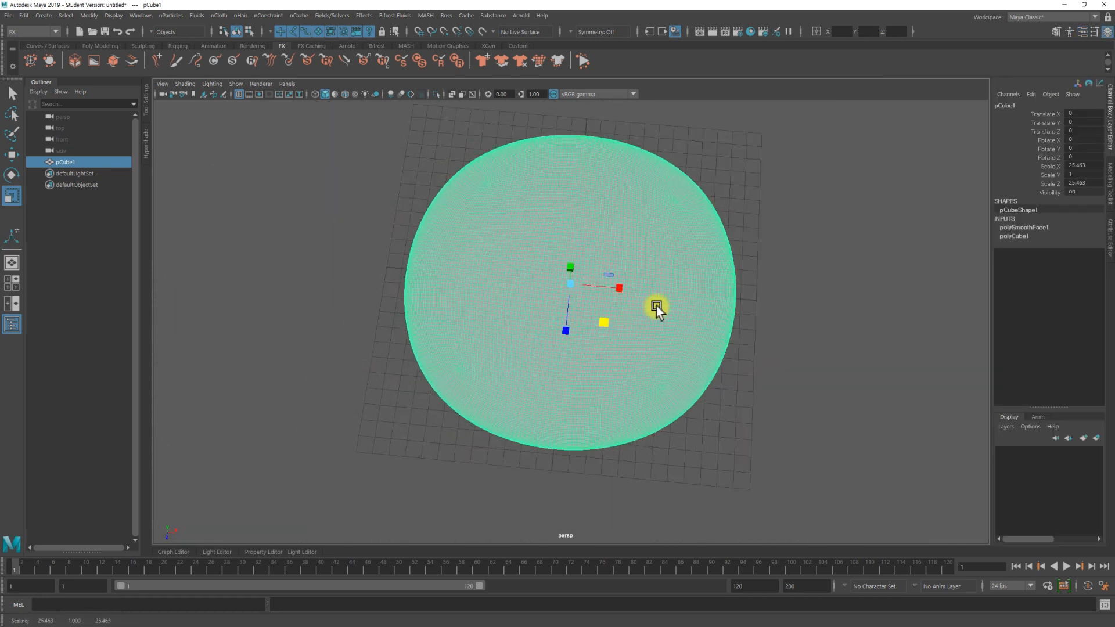
pyautogui.keyDown('alt'); pyautogui.moveTo(727, 307); pyautogui.dragTo(718, 281); pyautogui.keyUp('alt')
pyautogui.click(1084, 184)
pyautogui.keyDown('ctrl'); pyautogui.click(1084, 164); pyautogui.keyUp('ctrl')
pyautogui.write('20')
pyautogui.press('Return')
pyautogui.click(829, 298)
pyautogui.keyDown('alt'); pyautogui.moveTo(812, 291); pyautogui.dragTo(463, 257, button='right'); pyautogui.keyUp('alt')
pyautogui.keyDown('alt'); pyautogui.moveTo(464, 258); pyautogui.dragTo(438, 296, button='middle'); pyautogui.keyUp('alt')
pyautogui.keyDown('alt'); pyautogui.moveTo(438, 296); pyautogui.dragTo(444, 270); pyautogui.keyUp('alt')
pyautogui.keyDown('alt'); pyautogui.moveTo(567, 331); pyautogui.dragTo(811, 381, button='right'); pyautogui.keyUp('alt')
pyautogui.keyDown('alt'); pyautogui.moveTo(811, 381); pyautogui.dragTo(671, 291); pyautogui.keyUp('alt')
pyautogui.click(483, 333)
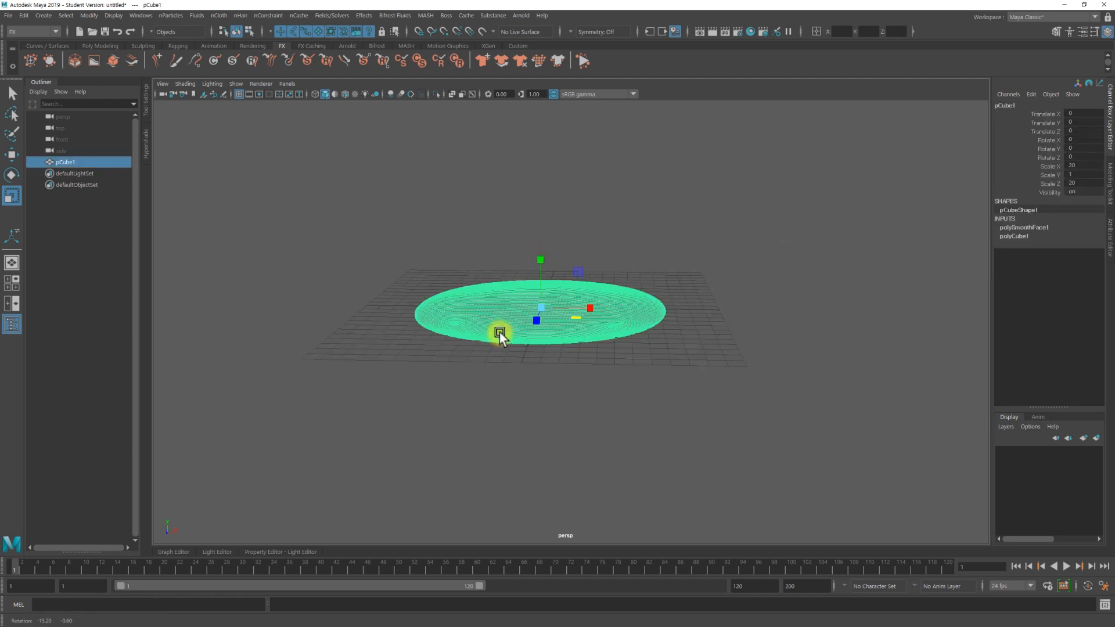
pyautogui.press('q')
# - Examine the flattened disc's shape and mesh density from several angles
pyautogui.keyDown('alt'); pyautogui.moveTo(552, 361); pyautogui.dragTo(576, 368); pyautogui.keyUp('alt')
pyautogui.click(715, 243)
pyautogui.click(612, 326)
pyautogui.keyDown('alt'); pyautogui.moveTo(548, 326); pyautogui.dragTo(495, 317); pyautogui.keyUp('alt')
pyautogui.keyDown('alt'); pyautogui.moveTo(496, 316); pyautogui.dragTo(608, 329, button='right'); pyautogui.keyUp('alt')
pyautogui.moveTo(608, 330)
pyautogui.keyDown('alt'); pyautogui.mouseDown()
pyautogui.moveTo(595, 316)
pyautogui.moveTo(604, 308)
pyautogui.moveTo(605, 318)
pyautogui.mouseUp(); pyautogui.keyUp('alt')
pyautogui.keyDown('alt'); pyautogui.moveTo(661, 295); pyautogui.dragTo(635, 300); pyautogui.keyUp('alt')
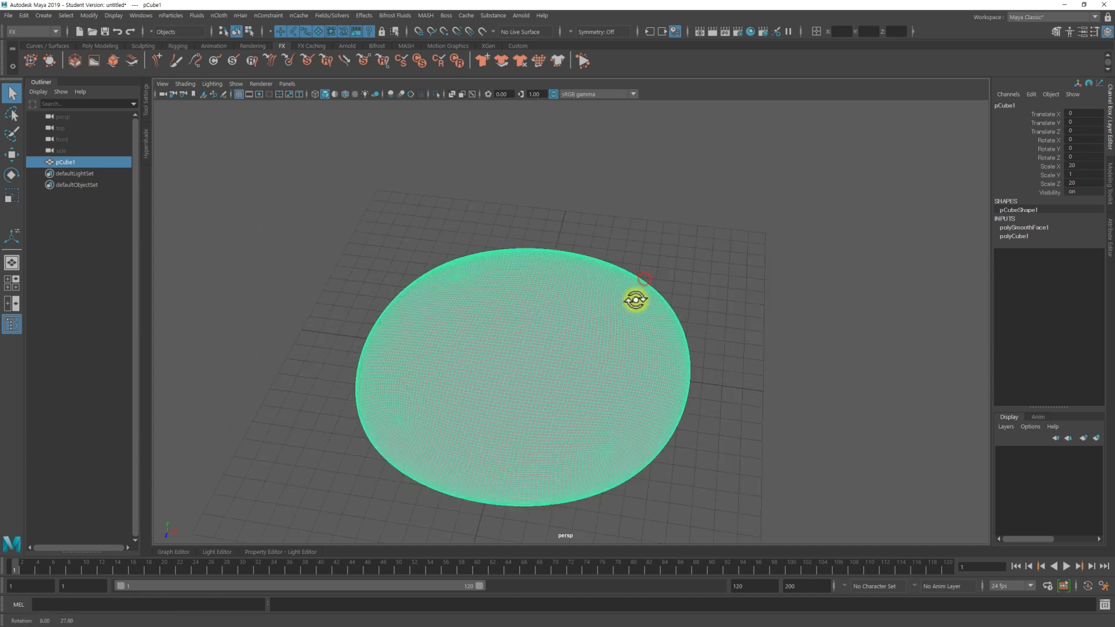
pyautogui.keyDown('alt'); pyautogui.moveTo(688, 287); pyautogui.dragTo(544, 288, button='right'); pyautogui.keyUp('alt')
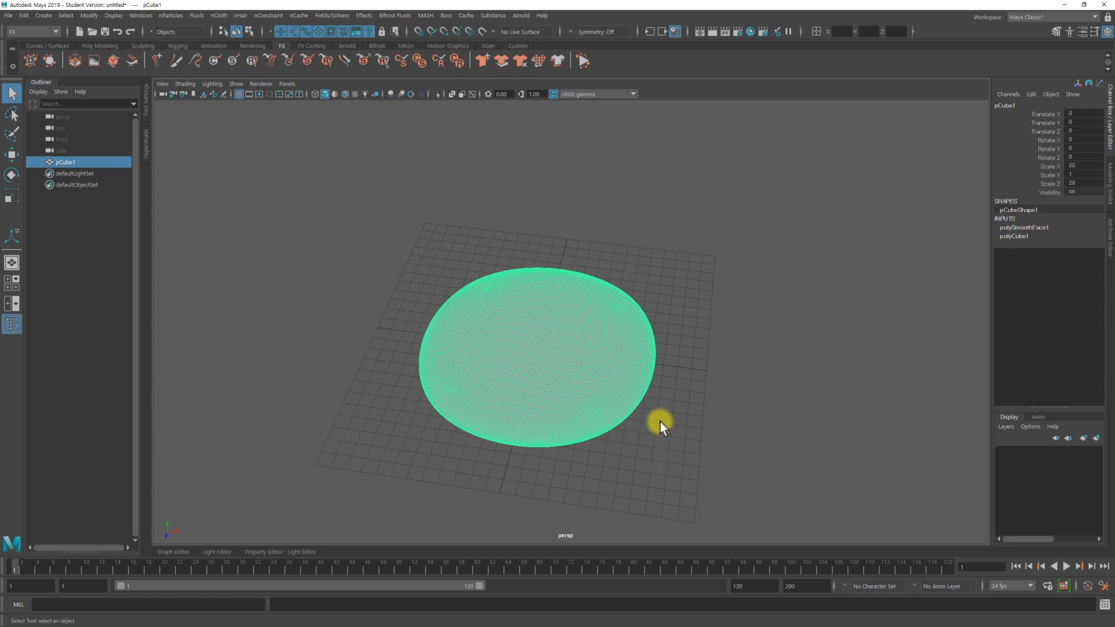
pyautogui.keyDown('alt'); pyautogui.moveTo(605, 440); pyautogui.dragTo(522, 401); pyautogui.keyUp('alt')
pyautogui.keyDown('alt'); pyautogui.moveTo(522, 401); pyautogui.dragTo(580, 436, button='right'); pyautogui.keyUp('alt')
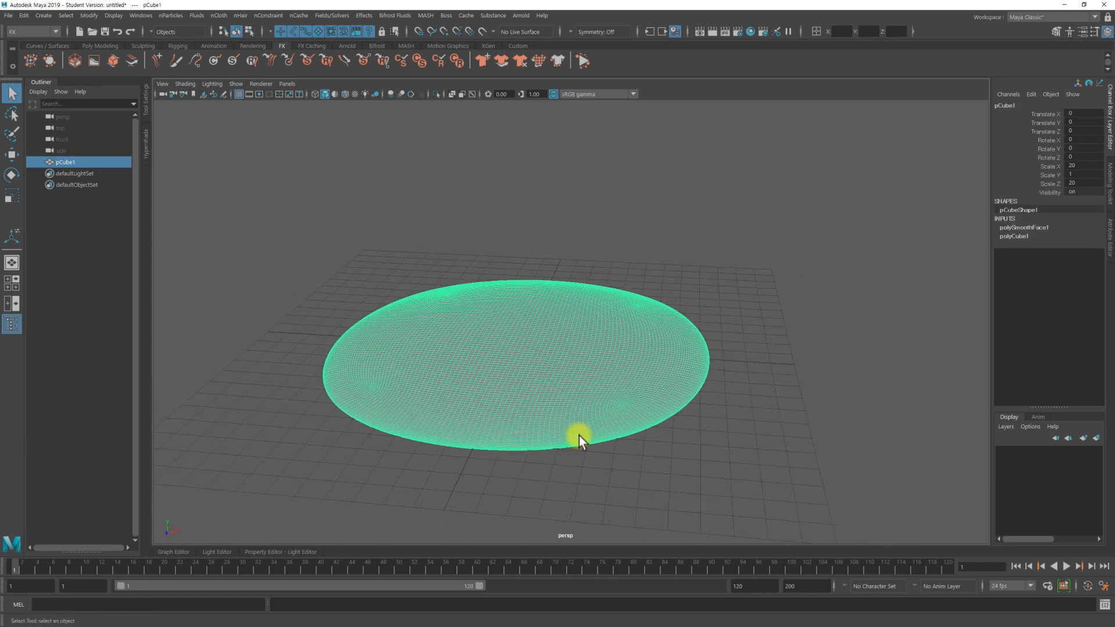
pyautogui.keyDown('alt'); pyautogui.moveTo(664, 363); pyautogui.dragTo(603, 350); pyautogui.keyUp('alt')
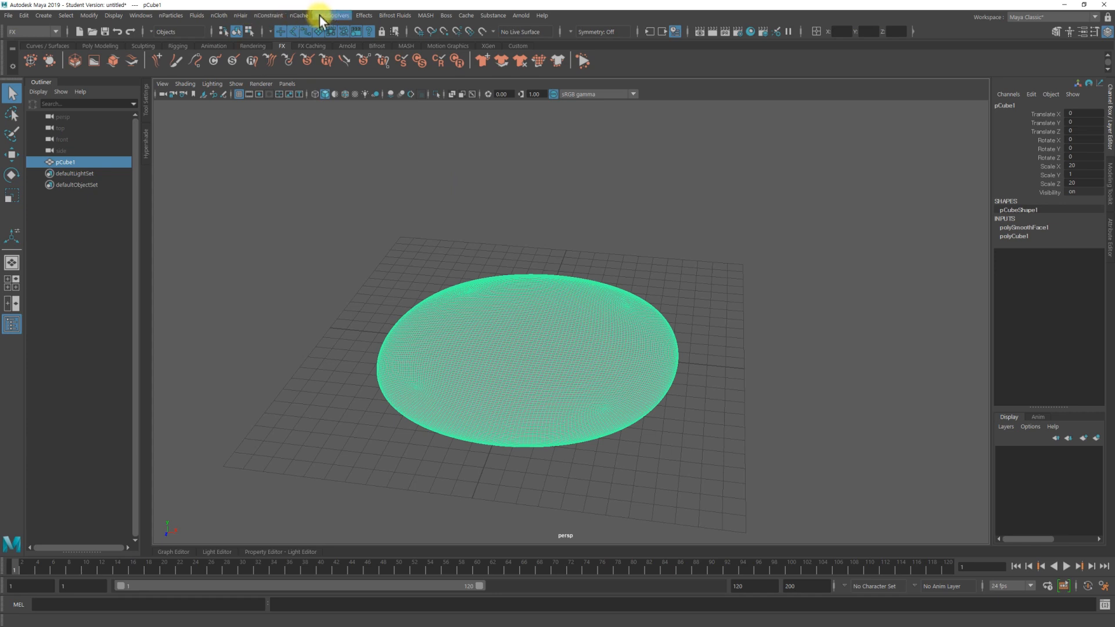
# - Switch to the Modeling menu set and add a Texture deformer to the disc
pyautogui.click(33, 35)
pyautogui.click(29, 43)
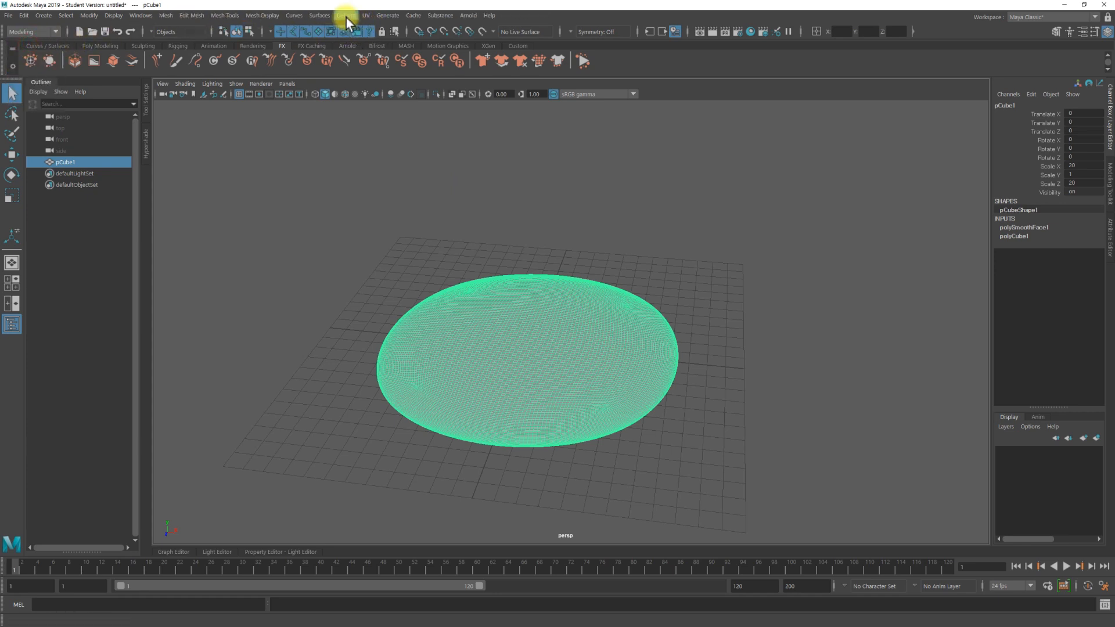
pyautogui.click(346, 17)
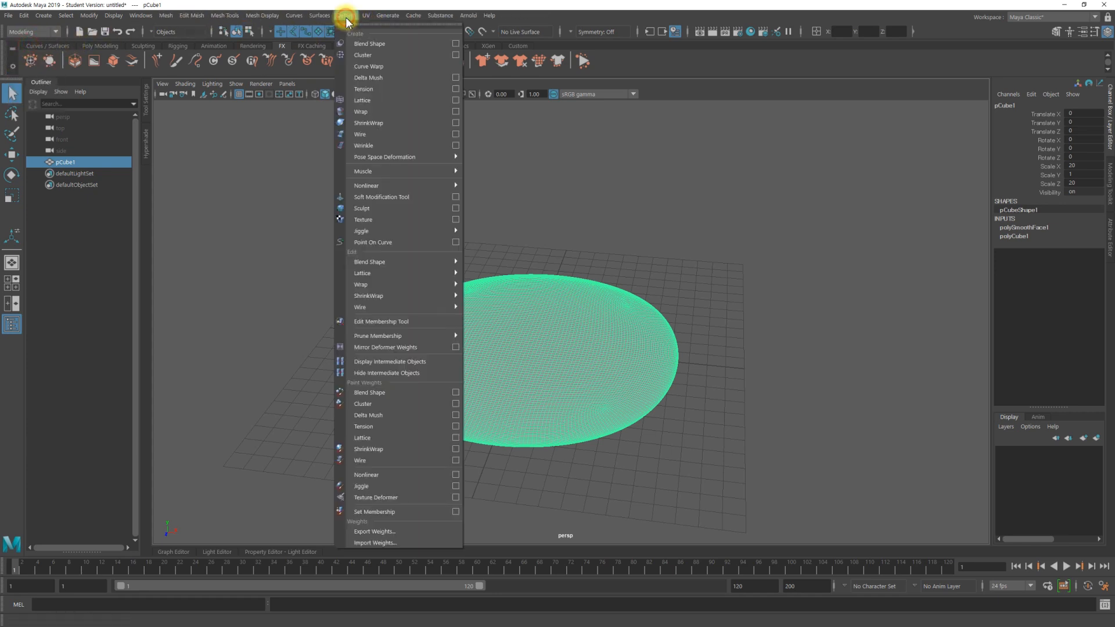
pyautogui.click(384, 223)
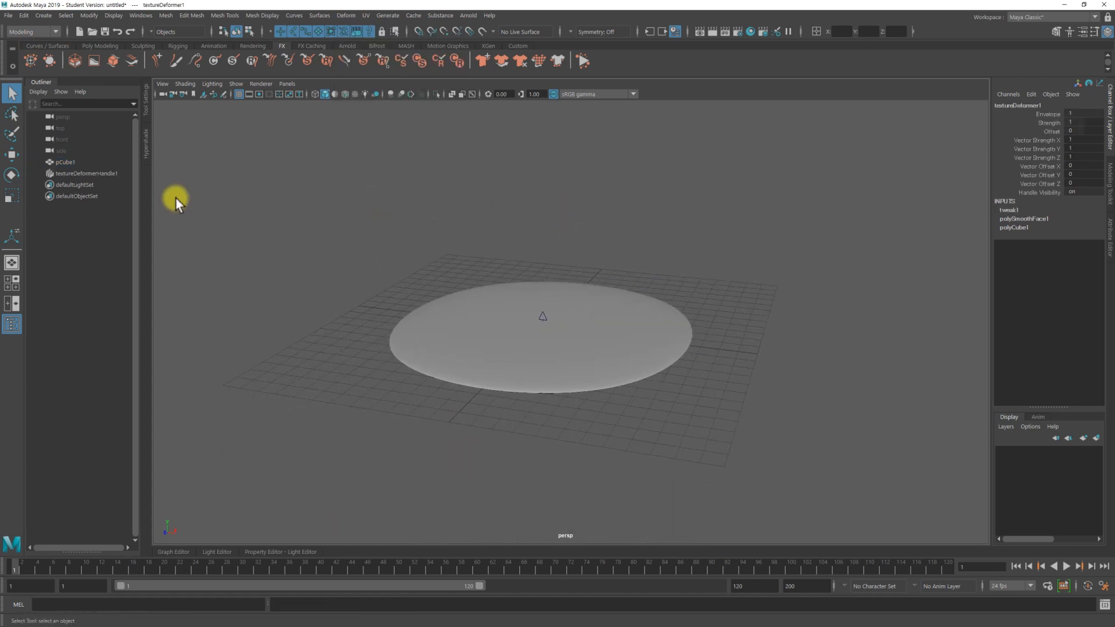
# - Connect a Volume Noise 3D texture to the Texture attribute of the disc's texture deformer
pyautogui.click(93, 173)
pyautogui.hotkey('ctrl', 'a')
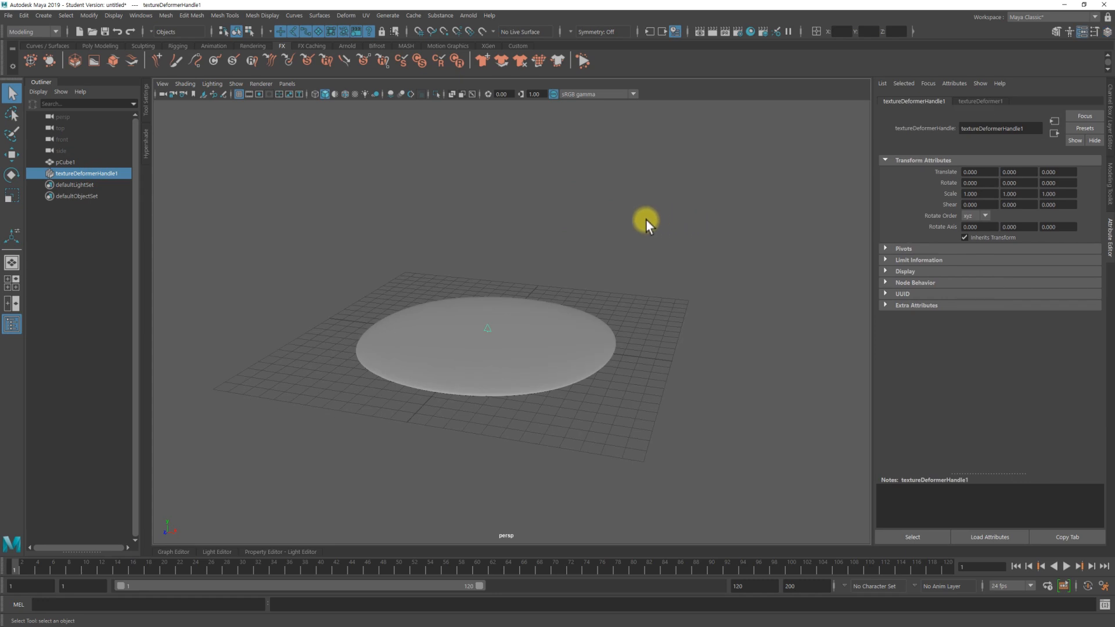
pyautogui.keyDown('alt'); pyautogui.moveTo(605, 219); pyautogui.dragTo(688, 223, button='right'); pyautogui.keyUp('alt')
pyautogui.click(980, 101)
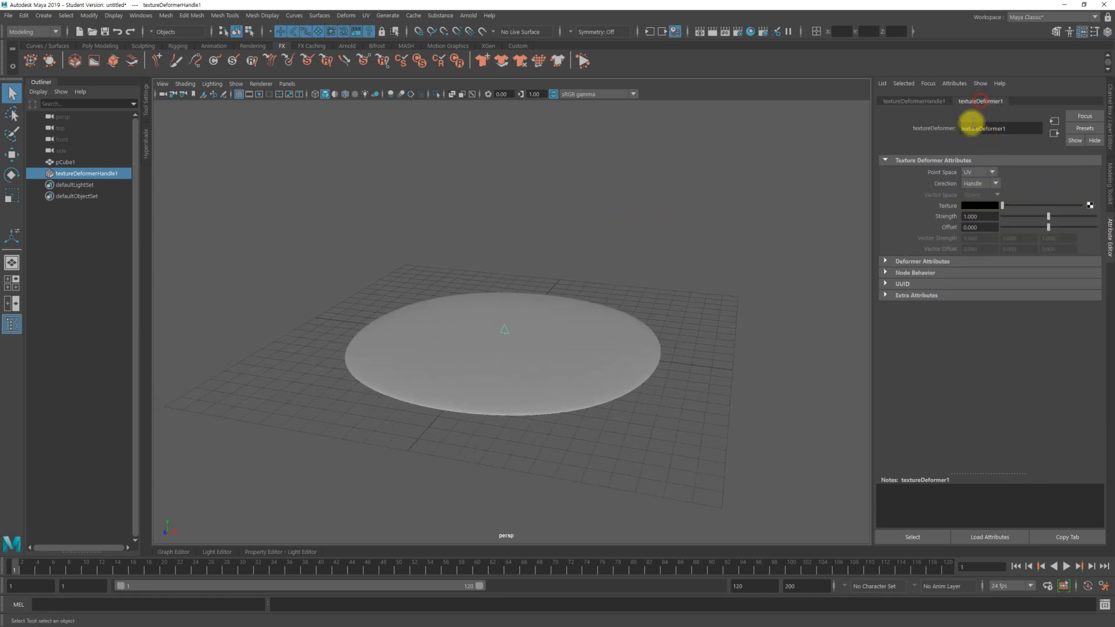
pyautogui.click(1089, 206)
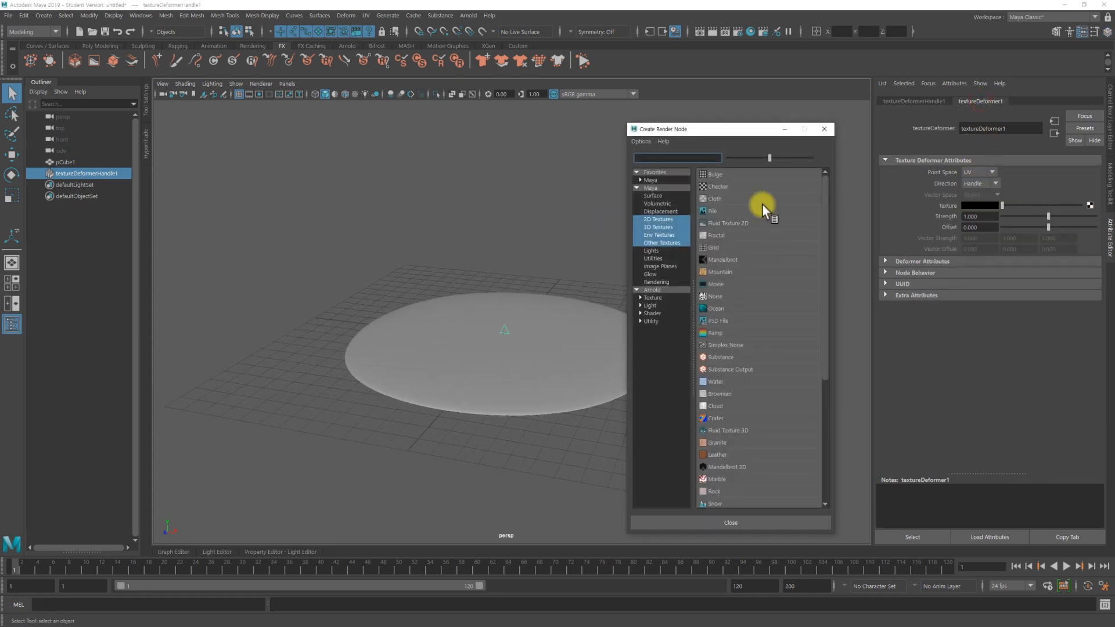
pyautogui.click(659, 227)
pyautogui.click(723, 323)
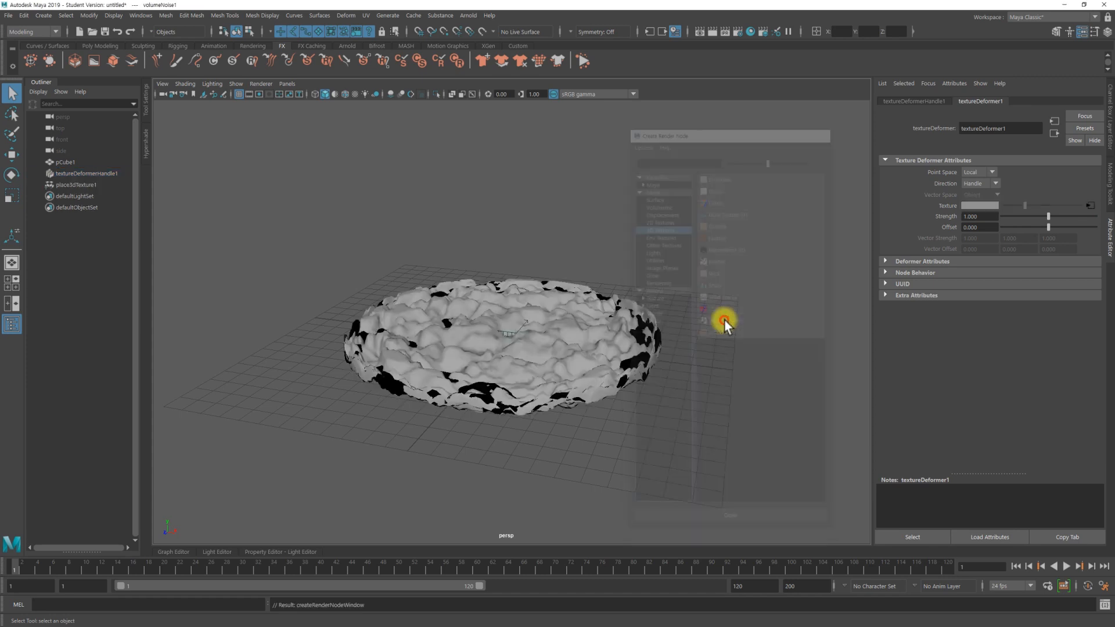
# - Change the volume noise type to Perlin Noise
pyautogui.moveTo(672, 319)
pyautogui.keyDown('alt'); pyautogui.mouseDown()
pyautogui.moveTo(705, 314)
pyautogui.moveTo(704, 276)
pyautogui.moveTo(618, 314)
pyautogui.moveTo(654, 326)
pyautogui.mouseUp(); pyautogui.keyUp('alt')
pyautogui.keyDown('alt'); pyautogui.moveTo(654, 326); pyautogui.dragTo(678, 316, button='right'); pyautogui.keyUp('alt')
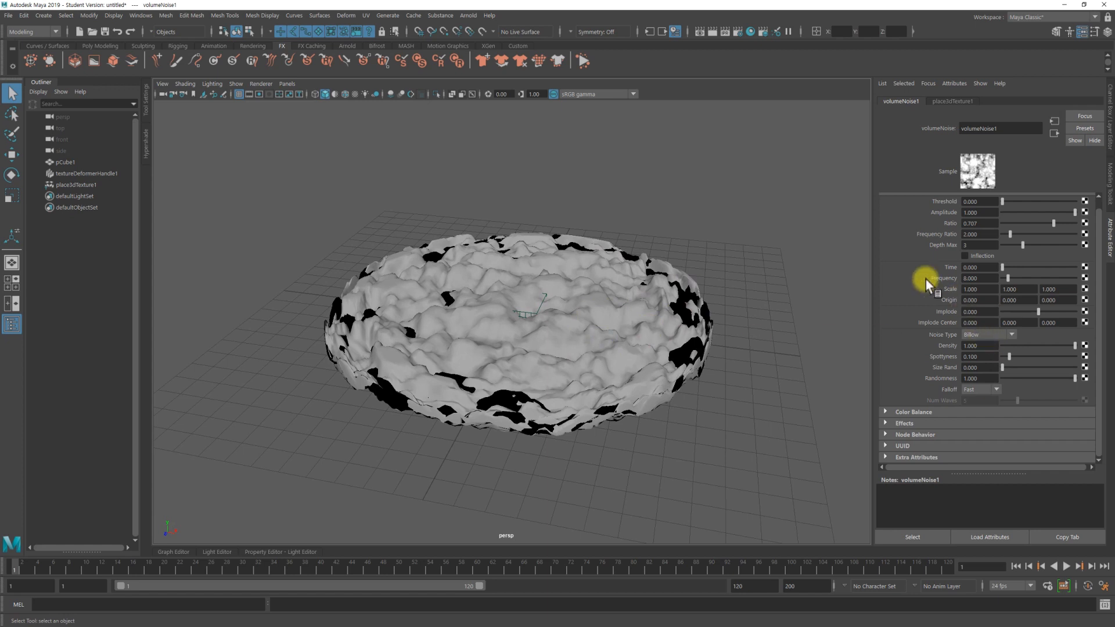
pyautogui.keyDown('alt'); pyautogui.moveTo(703, 318); pyautogui.dragTo(676, 320); pyautogui.keyUp('alt')
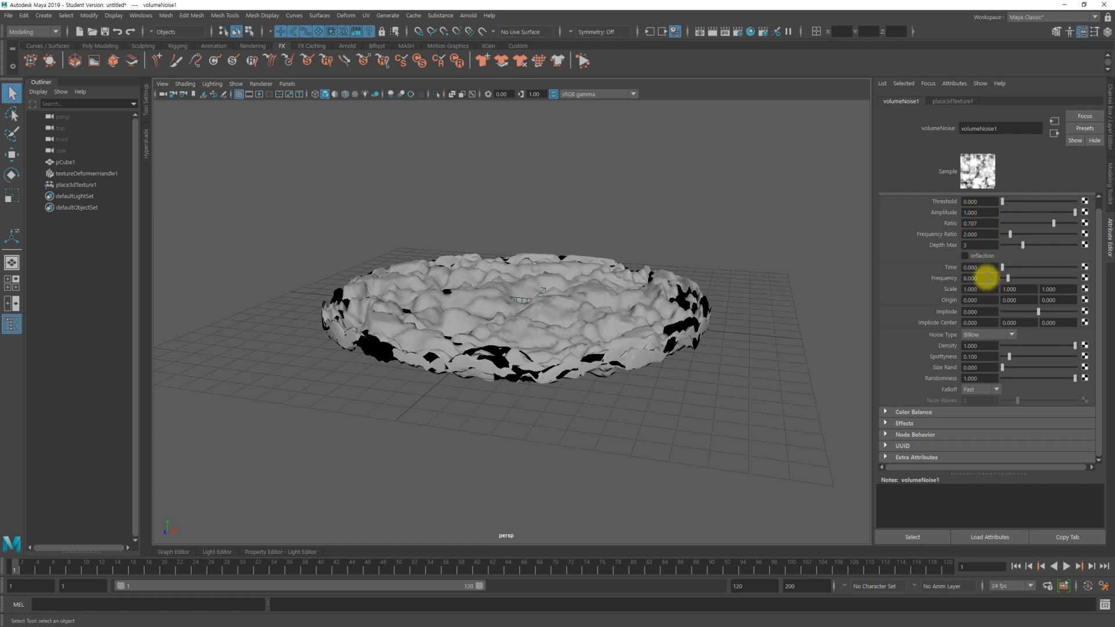
pyautogui.click(982, 335)
pyautogui.click(982, 348)
pyautogui.keyDown('alt'); pyautogui.moveTo(755, 349); pyautogui.dragTo(764, 319); pyautogui.keyUp('alt')
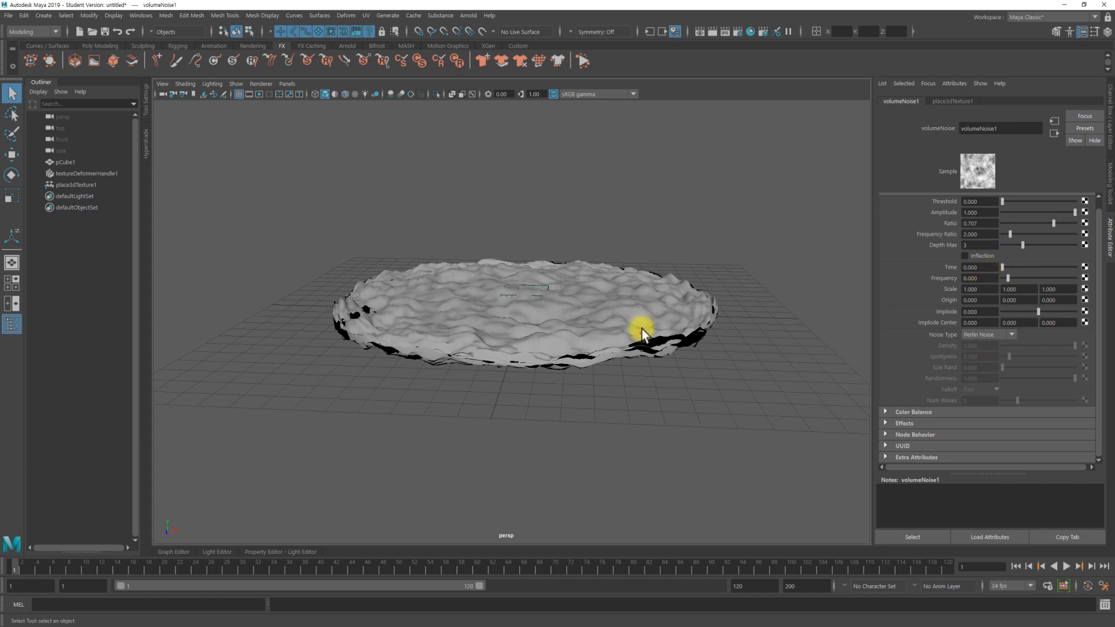
pyautogui.keyDown('alt'); pyautogui.moveTo(642, 329); pyautogui.dragTo(549, 343); pyautogui.keyUp('alt')
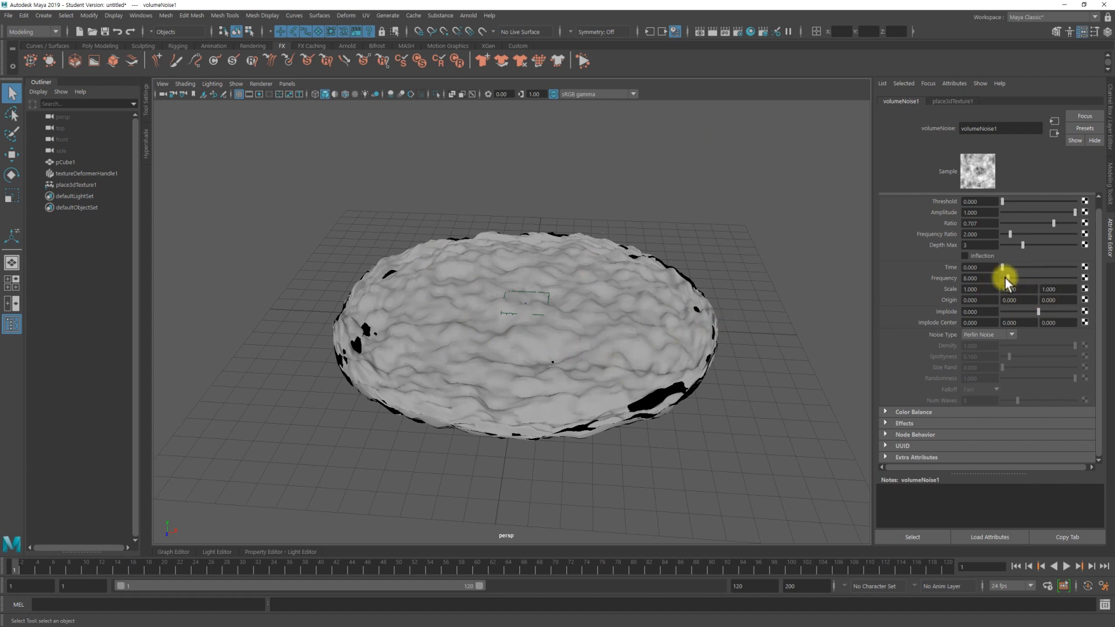
# - Set the volume noise frequency to 1 and slightly reduce its ratio
pyautogui.moveTo(990, 278); pyautogui.dragTo(894, 277)
pyautogui.write('1')
pyautogui.press('Return')
pyautogui.keyDown('alt'); pyautogui.moveTo(647, 331); pyautogui.dragTo(581, 368); pyautogui.keyUp('alt')
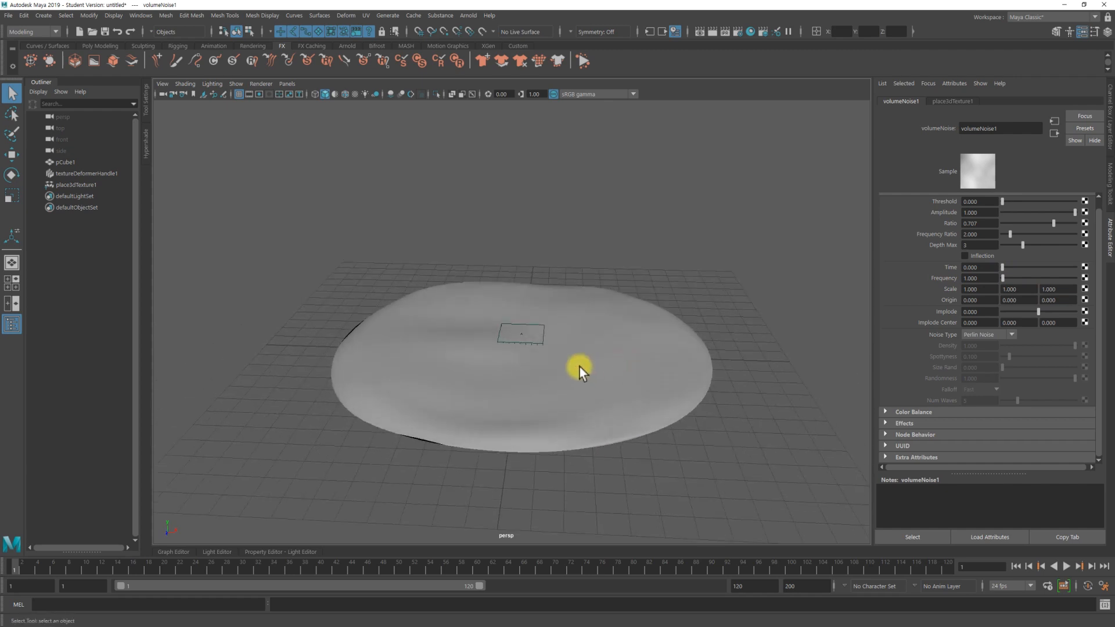
pyautogui.keyDown('alt'); pyautogui.moveTo(718, 333); pyautogui.dragTo(720, 326, button='middle'); pyautogui.keyUp('alt')
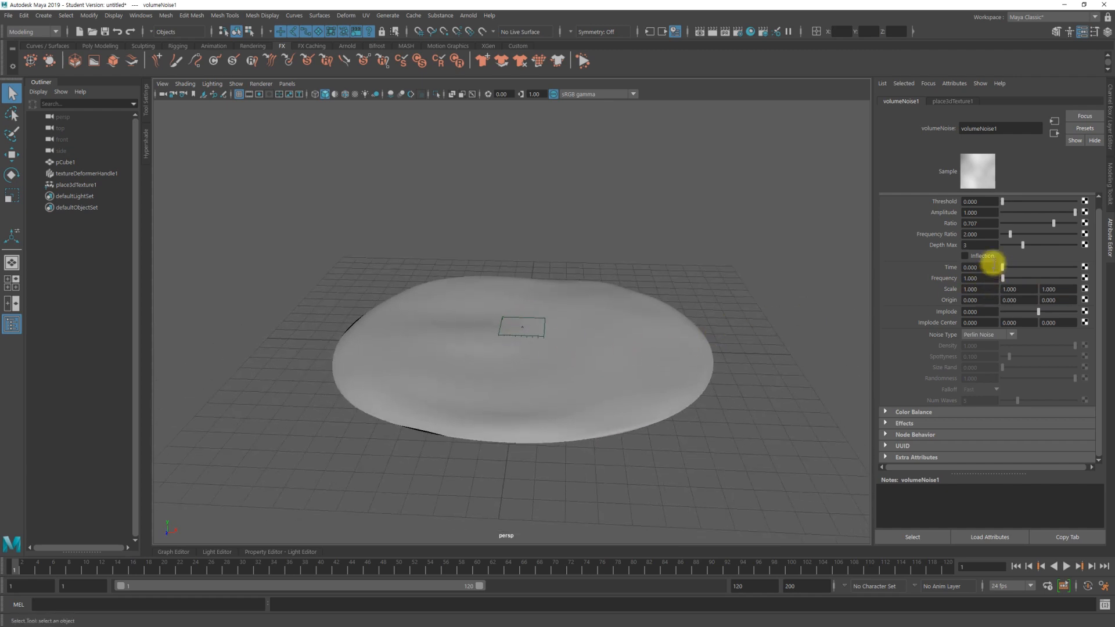
pyautogui.moveTo(1052, 221); pyautogui.dragTo(1029, 229)
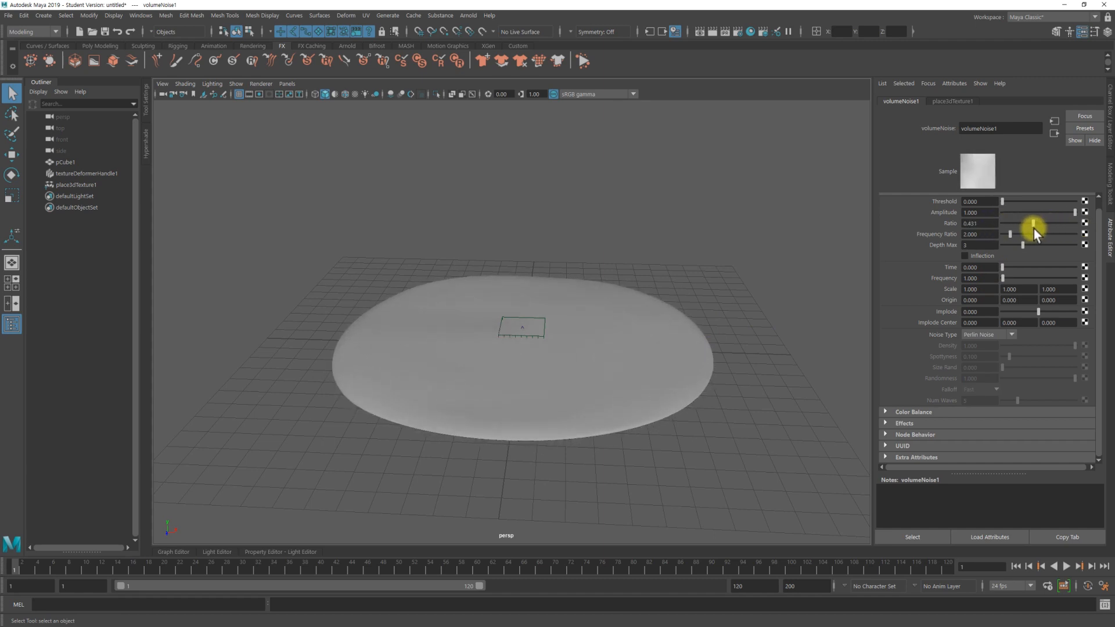
pyautogui.keyDown('alt'); pyautogui.moveTo(778, 314); pyautogui.dragTo(722, 326); pyautogui.keyUp('alt')
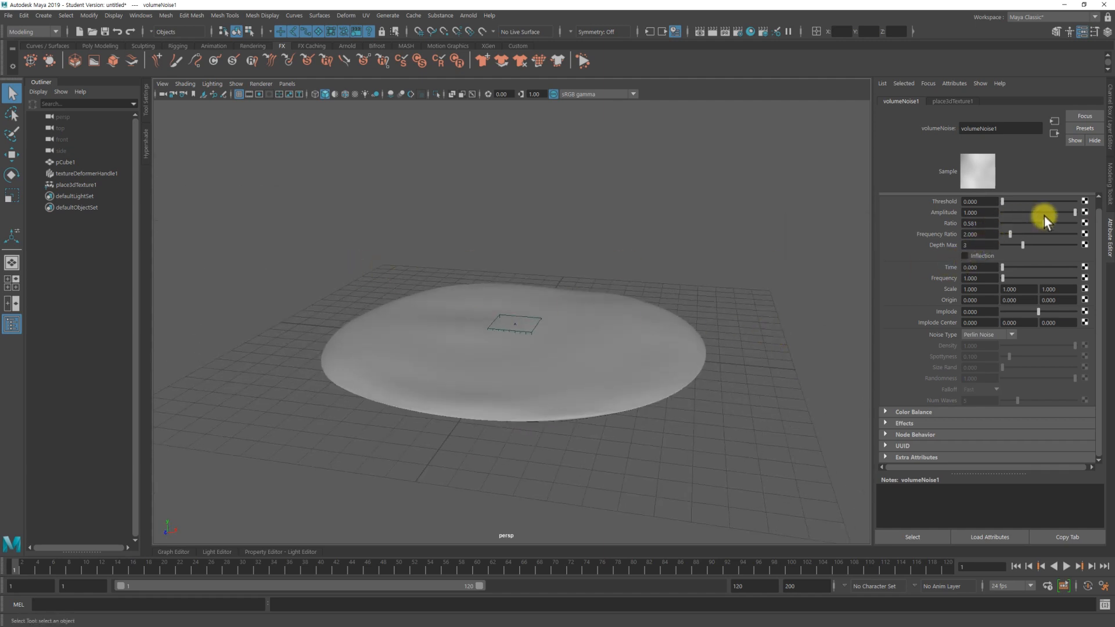
# - Increase the volume noise amplitude to 3
pyautogui.moveTo(991, 214); pyautogui.dragTo(915, 221)
pyautogui.write('2')
pyautogui.press('Return')
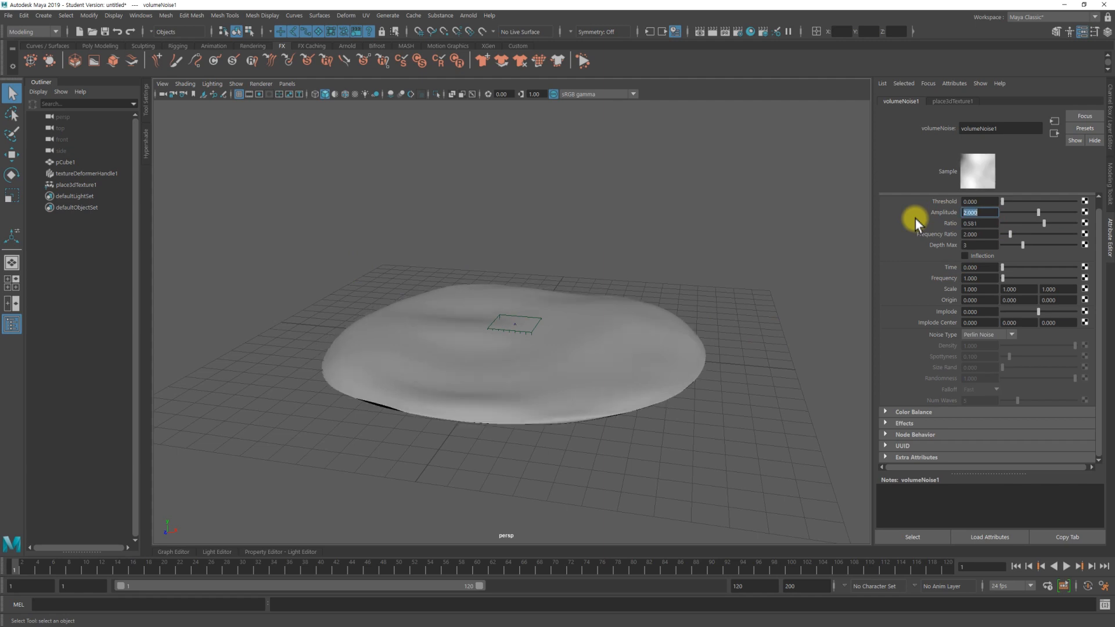
pyautogui.write('3')
pyautogui.press('Return')
pyautogui.keyDown('alt'); pyautogui.moveTo(667, 342); pyautogui.dragTo(711, 318); pyautogui.keyUp('alt')
pyautogui.click(640, 354)
# - Set the texture deformer's direction to Normal and its point space to World
pyautogui.click(96, 173)
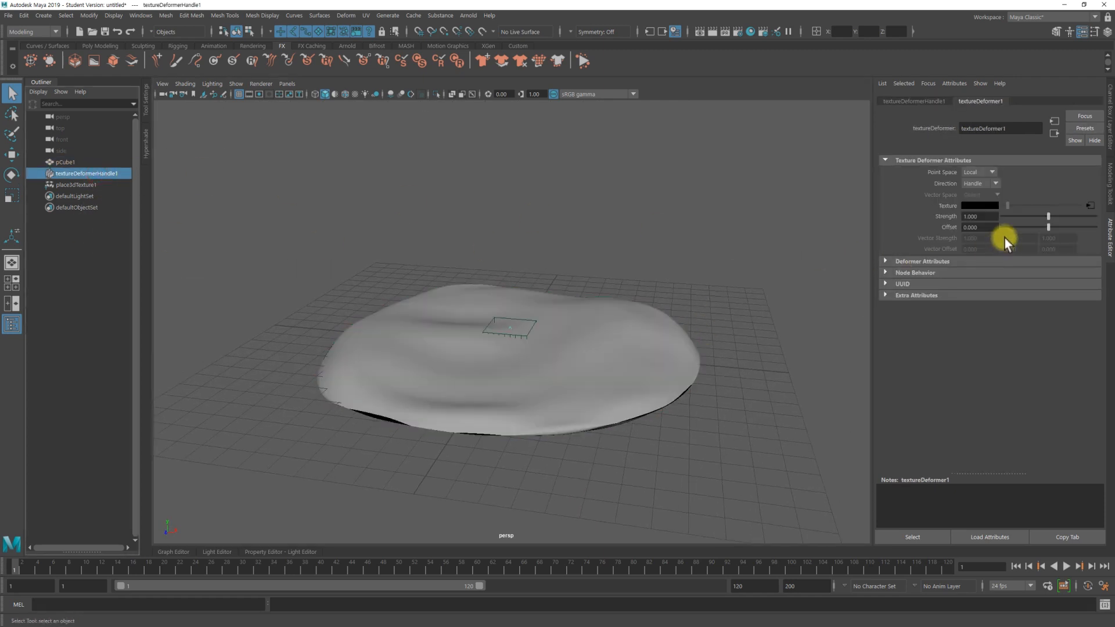
pyautogui.click(981, 173)
pyautogui.click(981, 173)
pyautogui.click(980, 184)
pyautogui.click(979, 197)
pyautogui.keyDown('alt'); pyautogui.moveTo(858, 242); pyautogui.dragTo(679, 334); pyautogui.keyUp('alt')
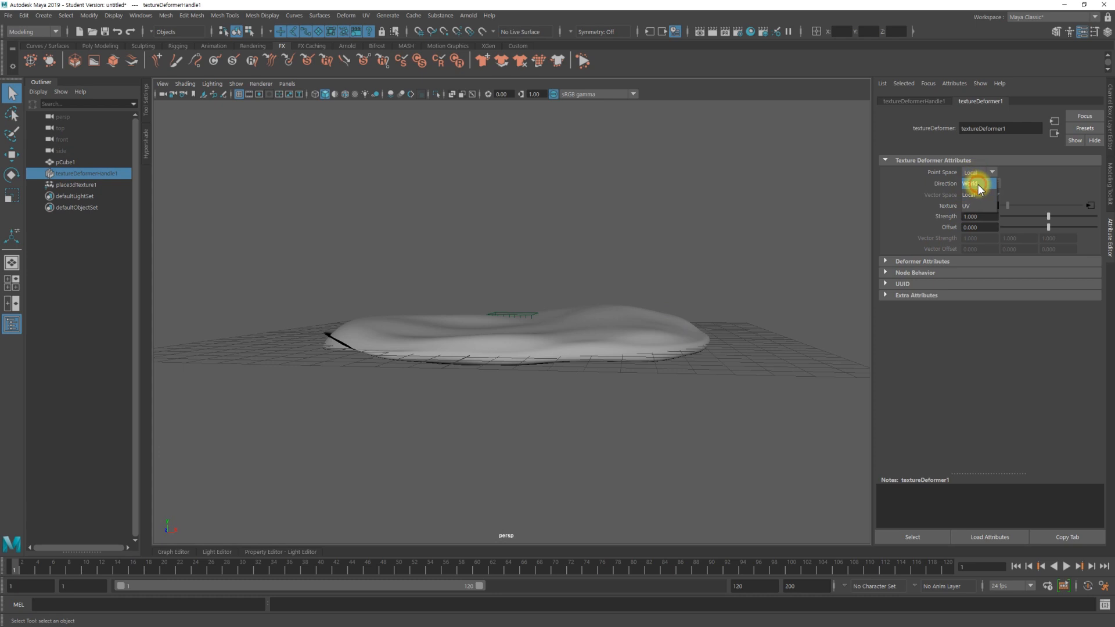
pyautogui.moveTo(683, 275)
pyautogui.keyDown('alt'); pyautogui.mouseDown()
pyautogui.moveTo(664, 318)
pyautogui.moveTo(692, 268)
pyautogui.moveTo(724, 252)
pyautogui.moveTo(751, 264)
pyautogui.moveTo(714, 273)
pyautogui.moveTo(666, 257)
pyautogui.moveTo(660, 242)
pyautogui.moveTo(667, 296)
pyautogui.moveTo(678, 277)
pyautogui.mouseUp(); pyautogui.keyUp('alt')
pyautogui.keyDown('alt'); pyautogui.moveTo(671, 379); pyautogui.dragTo(671, 404); pyautogui.keyUp('alt')
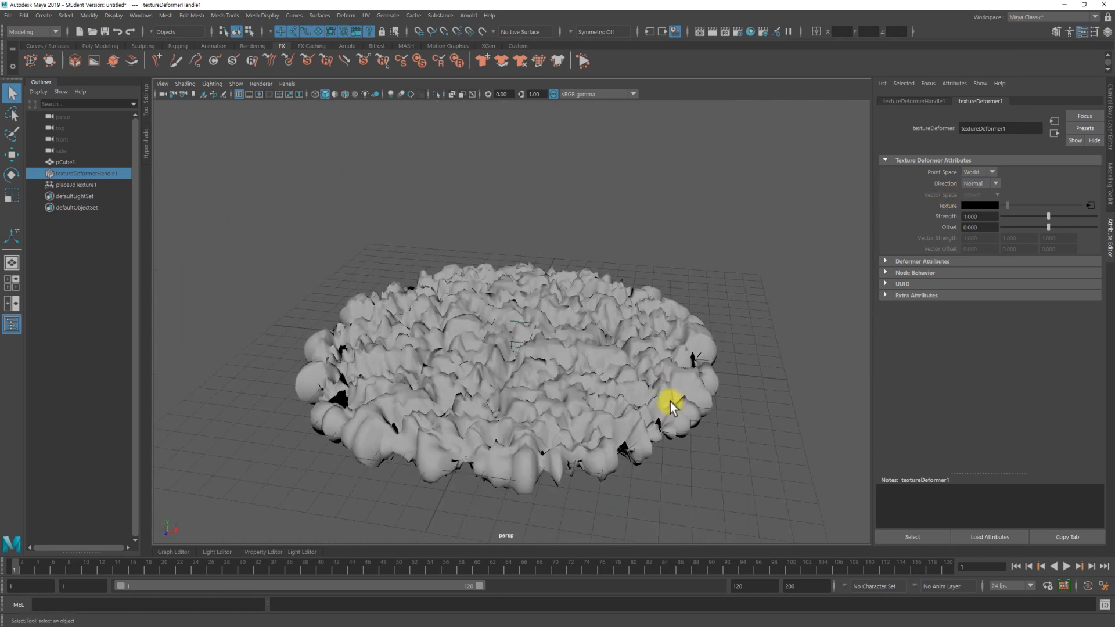
# - Lower the volume noise ratio to 0 to smooth out the fine bumps on the disc
pyautogui.click(1091, 205)
pyautogui.keyDown('alt'); pyautogui.moveTo(621, 357); pyautogui.dragTo(620, 312); pyautogui.keyUp('alt')
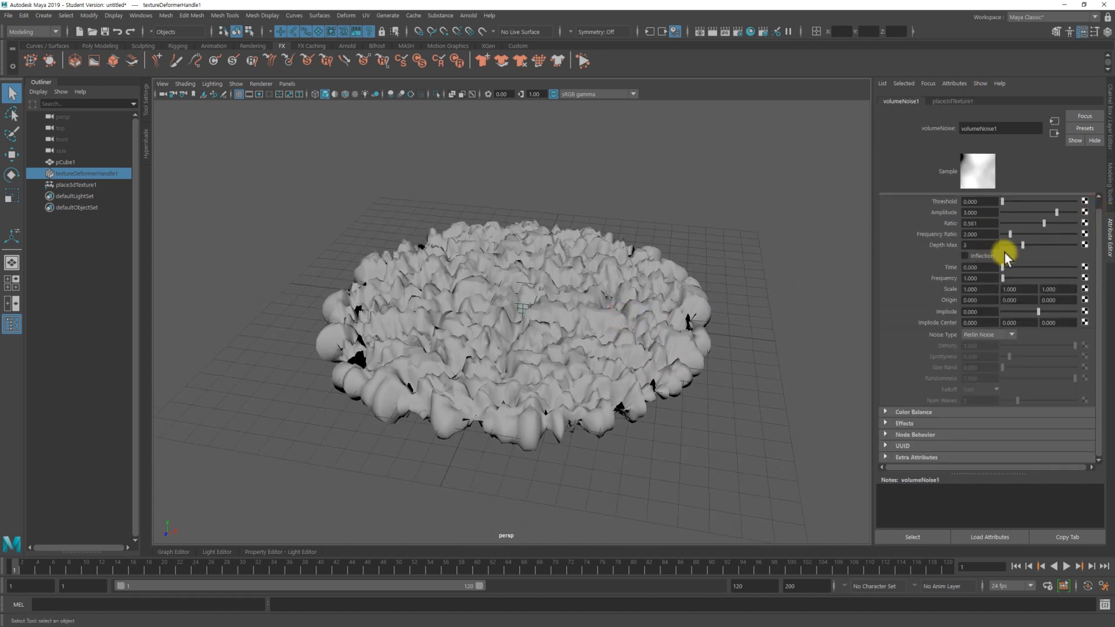
pyautogui.moveTo(1043, 223); pyautogui.dragTo(958, 224)
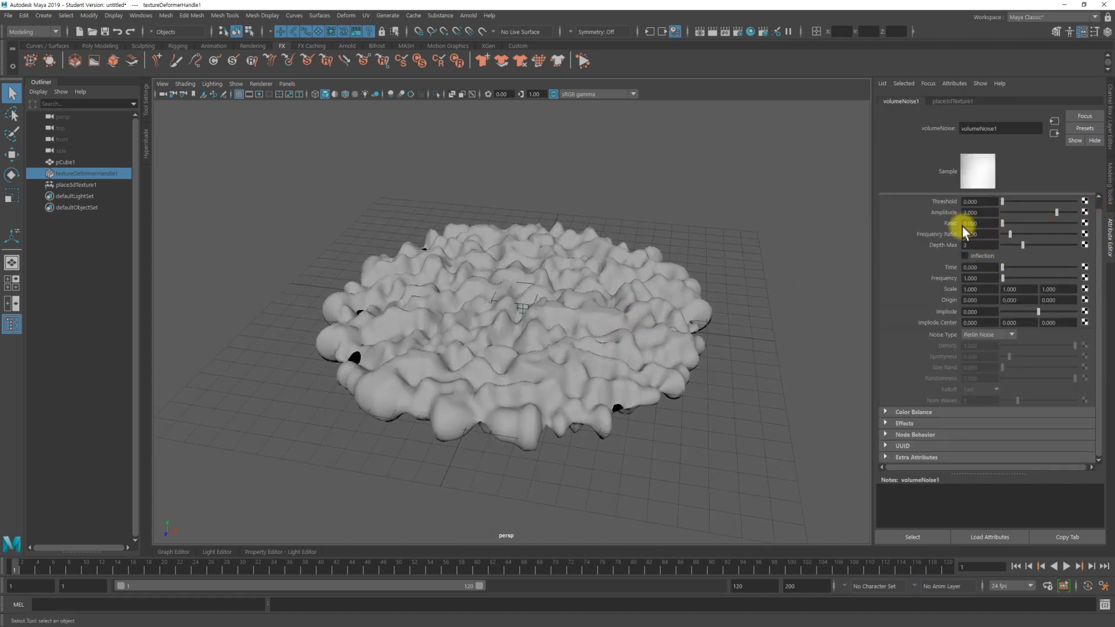
pyautogui.moveTo(648, 304)
pyautogui.keyDown('alt'); pyautogui.mouseDown()
pyautogui.moveTo(642, 348)
pyautogui.moveTo(656, 315)
pyautogui.moveTo(648, 312)
pyautogui.mouseUp(); pyautogui.keyUp('alt')
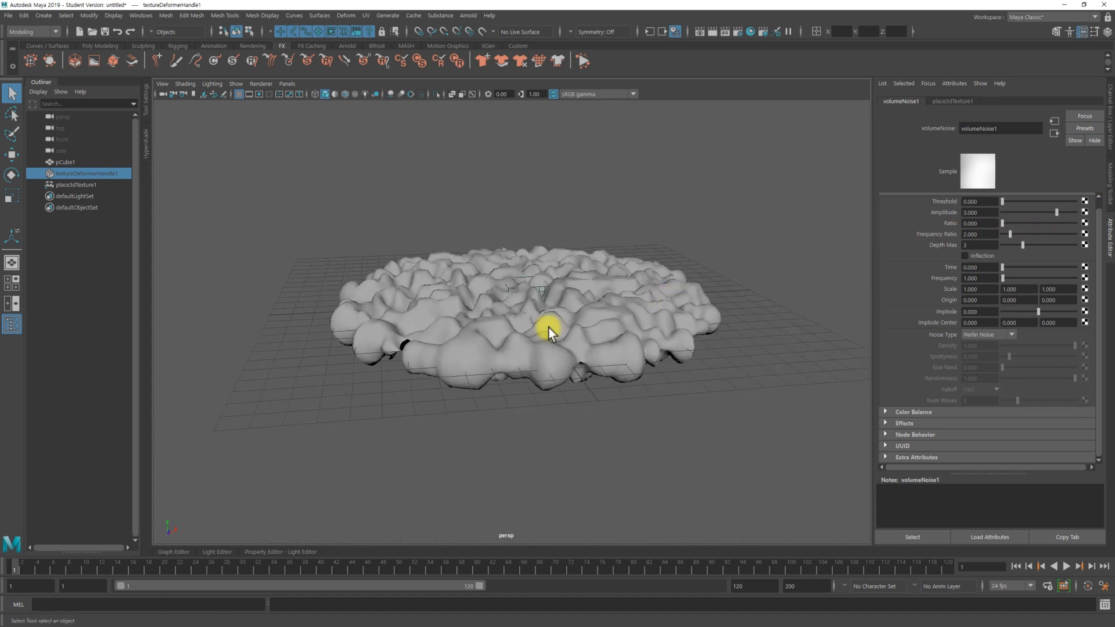
pyautogui.keyDown('alt'); pyautogui.moveTo(497, 346); pyautogui.dragTo(553, 369); pyautogui.keyUp('alt')
# - Create the expression volumeNoise1.time = time*3 to animate the noise's Time attribute
pyautogui.rightClick(982, 268)
pyautogui.click(995, 273)
pyautogui.moveTo(736, 224); pyautogui.dragTo(646, 231)
pyautogui.moveTo(709, 235); pyautogui.dragTo(692, 348, button='middle')
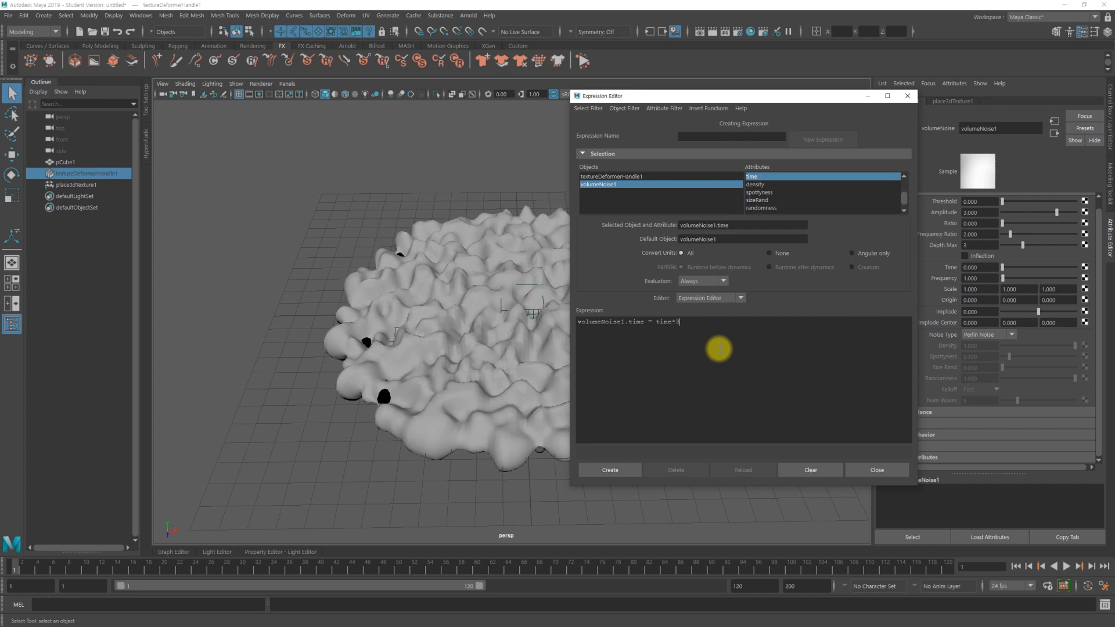
pyautogui.click(630, 469)
pyautogui.click(868, 470)
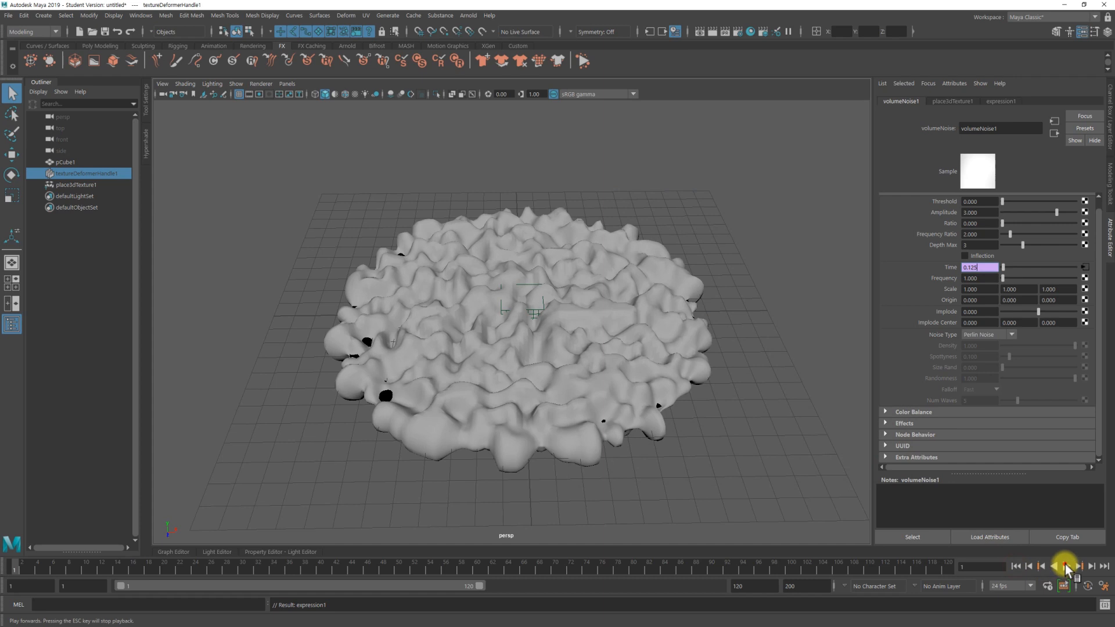
# - Play back the animated noise deformation and inspect the disc from the side
pyautogui.click(1066, 566)
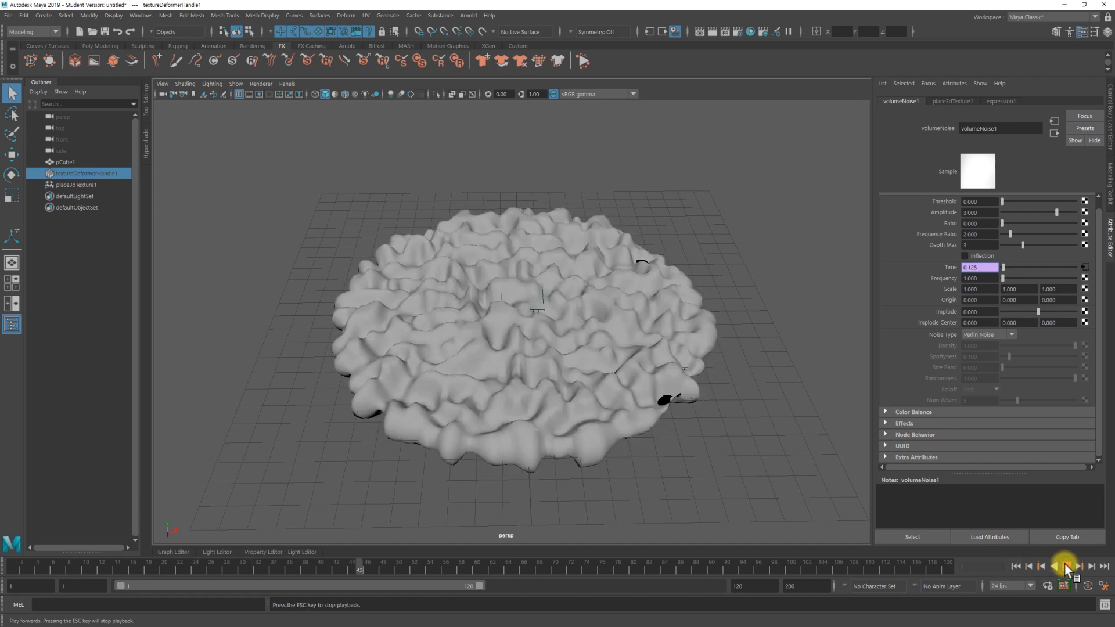
pyautogui.click(1066, 566)
pyautogui.moveTo(590, 343)
pyautogui.keyDown('alt'); pyautogui.mouseDown()
pyautogui.moveTo(577, 370)
pyautogui.moveTo(585, 339)
pyautogui.mouseUp(); pyautogui.keyUp('alt')
pyautogui.keyDown('alt'); pyautogui.moveTo(418, 319); pyautogui.dragTo(644, 343); pyautogui.keyUp('alt')
pyautogui.click(641, 351)
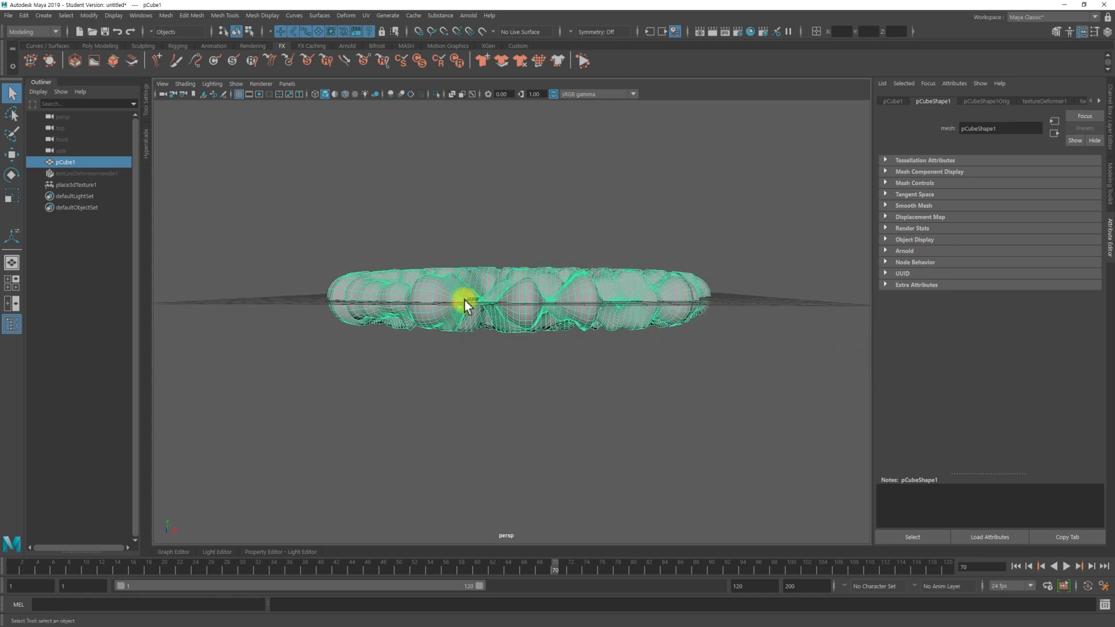
# - Increase the texture deformer's strength to 2 so the disc's surface forms pronounced spikes
pyautogui.click(82, 173)
pyautogui.moveTo(1048, 217); pyautogui.dragTo(1054, 217)
pyautogui.moveTo(1081, 218); pyautogui.dragTo(1100, 217)
pyautogui.keyDown('alt'); pyautogui.moveTo(662, 262); pyautogui.dragTo(680, 304); pyautogui.keyUp('alt')
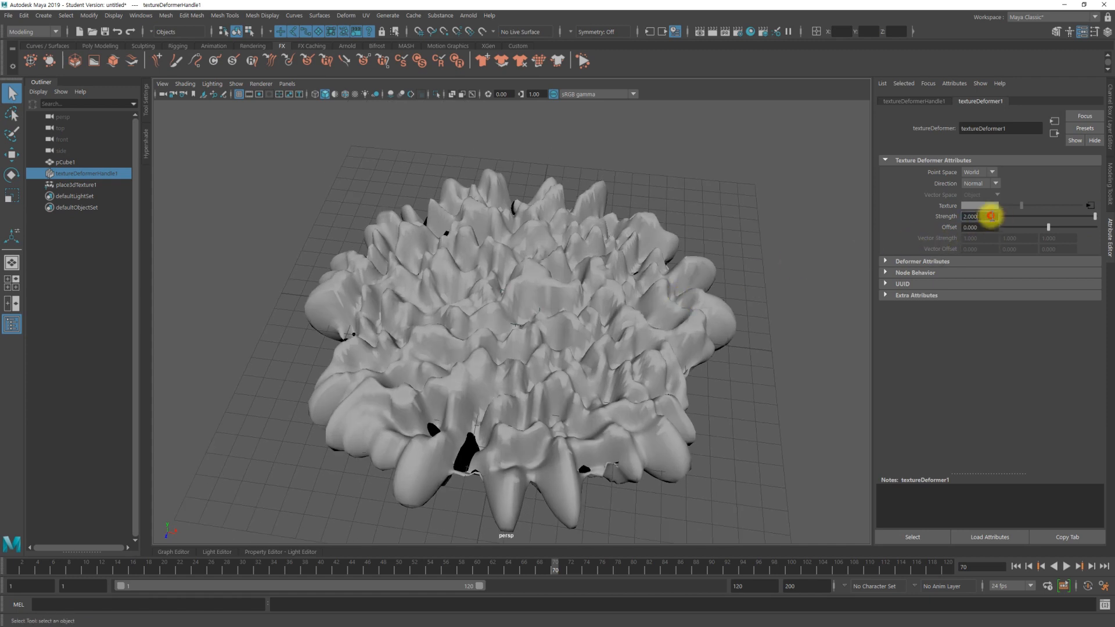
pyautogui.scroll(-5, 617, 311)
pyautogui.moveTo(597, 294)
pyautogui.keyDown('alt'); pyautogui.mouseDown()
pyautogui.moveTo(594, 333)
pyautogui.moveTo(609, 278)
pyautogui.mouseUp(); pyautogui.keyUp('alt')
# - Examine the selected spiky disc mesh from the side, from above and from an oblique angle
pyautogui.click(597, 296)
pyautogui.keyDown('alt'); pyautogui.moveTo(657, 289); pyautogui.dragTo(651, 314, button='middle'); pyautogui.keyUp('alt')
pyautogui.keyDown('alt'); pyautogui.moveTo(650, 314); pyautogui.dragTo(431, 334); pyautogui.keyUp('alt')
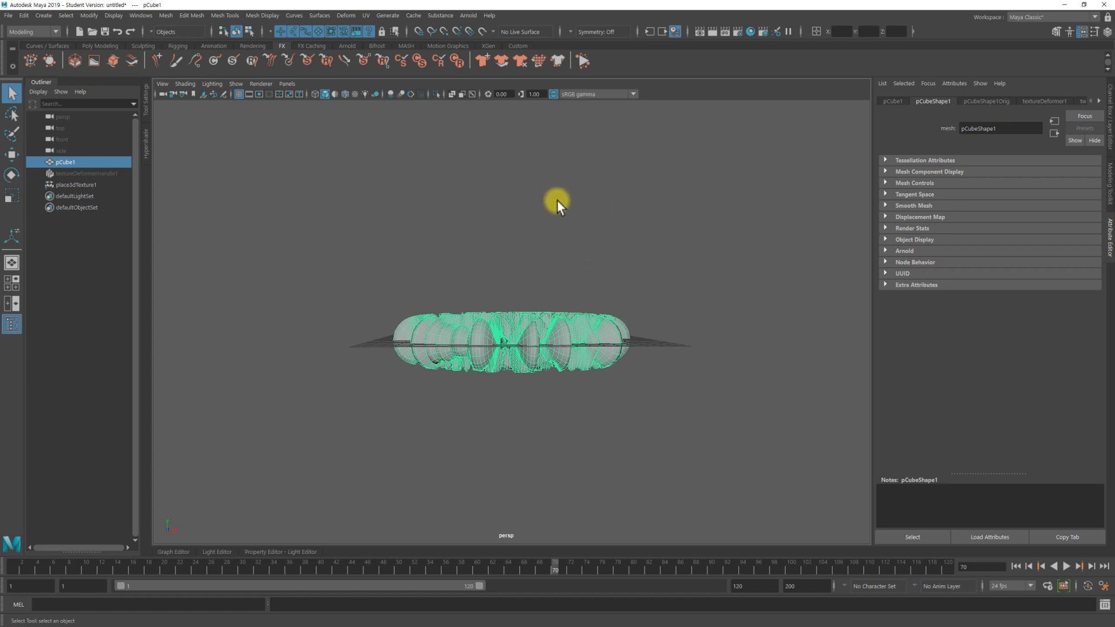
pyautogui.keyDown('alt'); pyautogui.moveTo(557, 201); pyautogui.dragTo(468, 378); pyautogui.keyUp('alt')
pyautogui.keyDown('alt'); pyautogui.moveTo(595, 172); pyautogui.dragTo(598, 302); pyautogui.keyUp('alt')
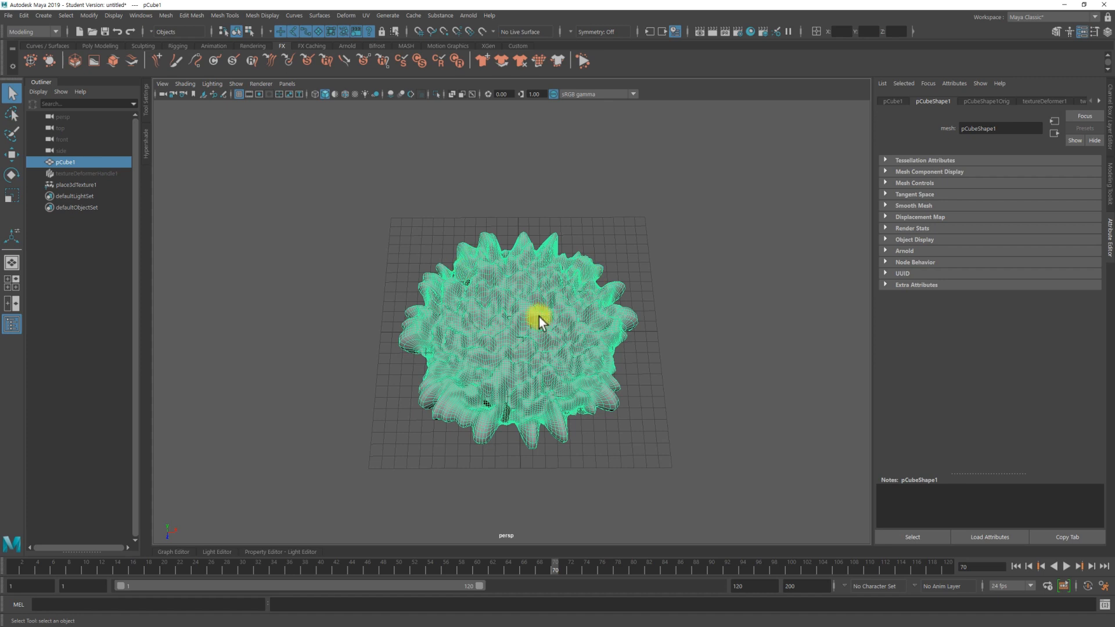
pyautogui.keyDown('alt'); pyautogui.moveTo(490, 291); pyautogui.dragTo(733, 221); pyautogui.keyUp('alt')
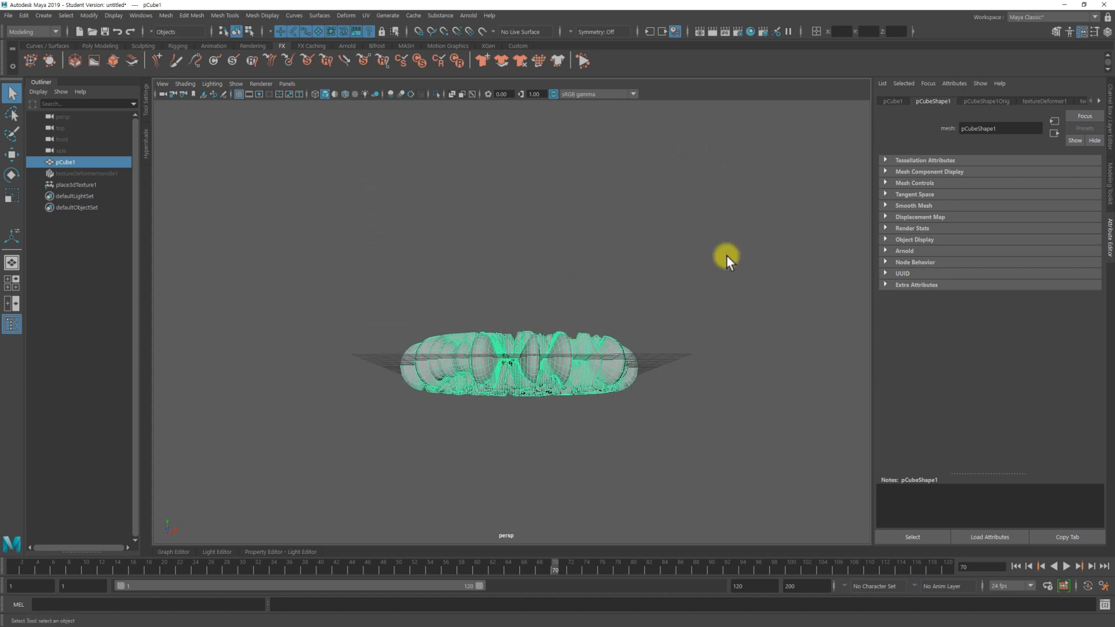
pyautogui.keyDown('alt'); pyautogui.moveTo(562, 249); pyautogui.dragTo(550, 302); pyautogui.keyUp('alt')
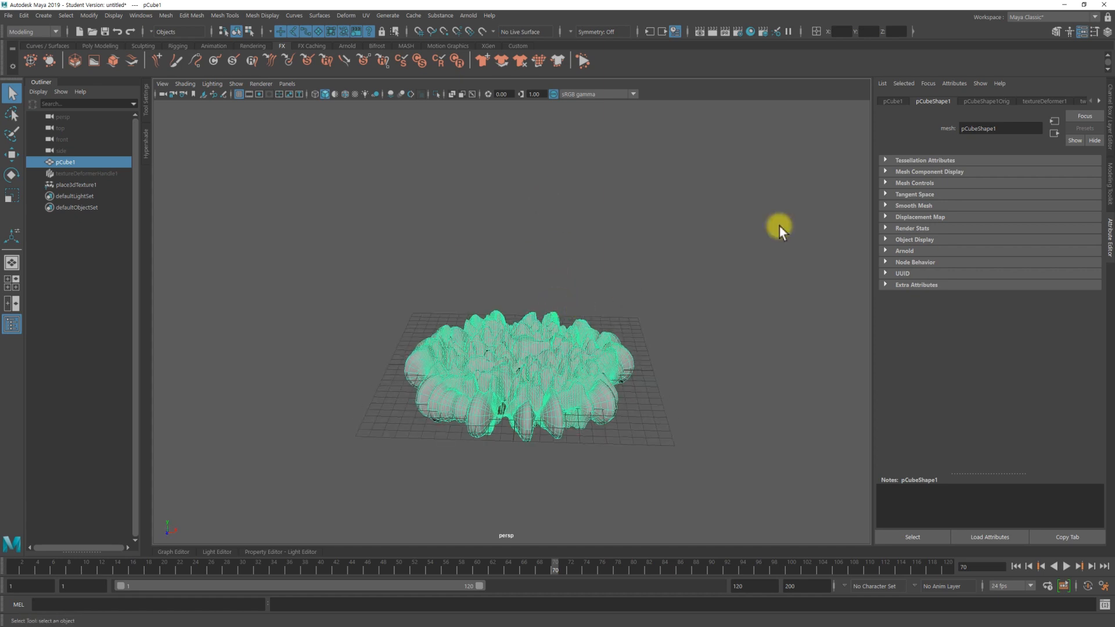
pyautogui.click(341, 224)
pyautogui.click(511, 339)
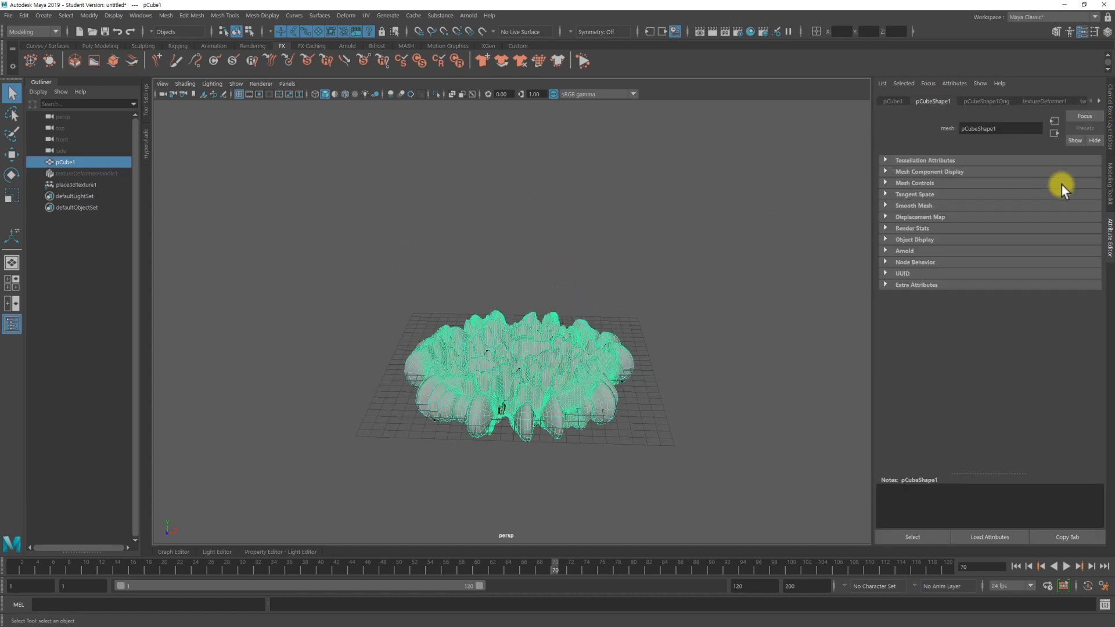
# - Open the Expression Editor for the Rotate X channel of the disc mesh pCube1
pyautogui.click(1109, 123)
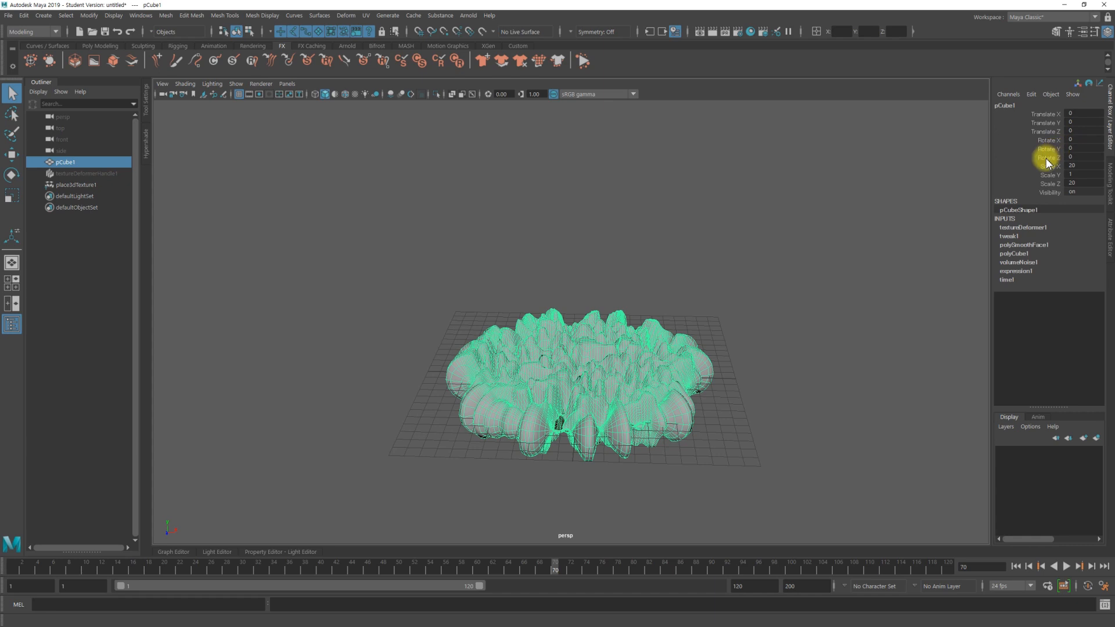
pyautogui.click(1046, 140)
pyautogui.rightClick(1047, 142)
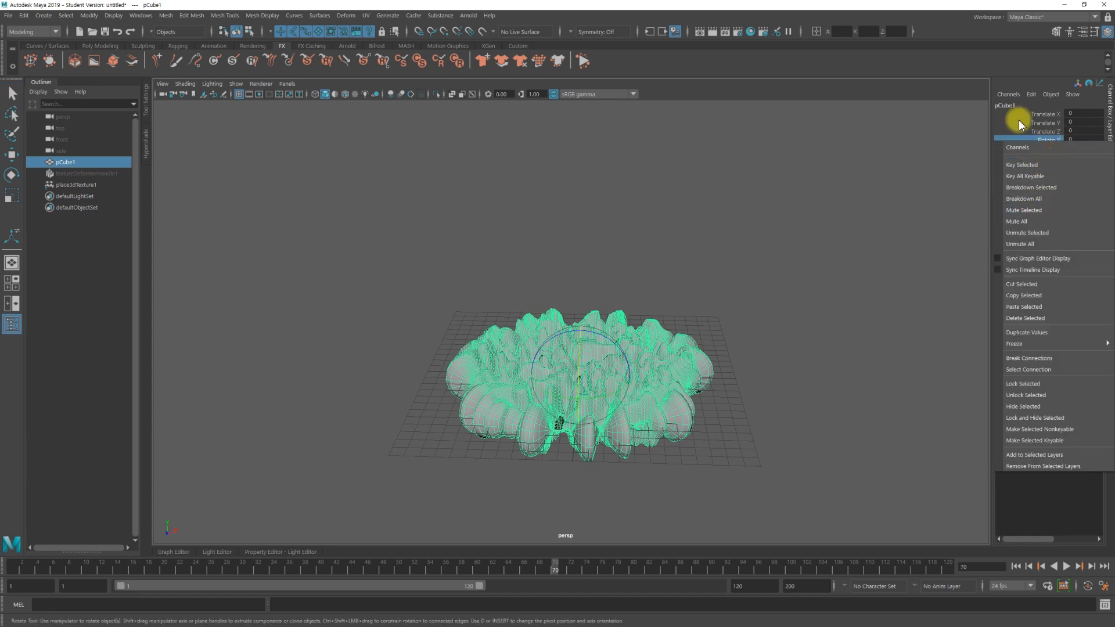
pyautogui.click(1034, 97)
pyautogui.click(1034, 97)
pyautogui.click(1015, 106)
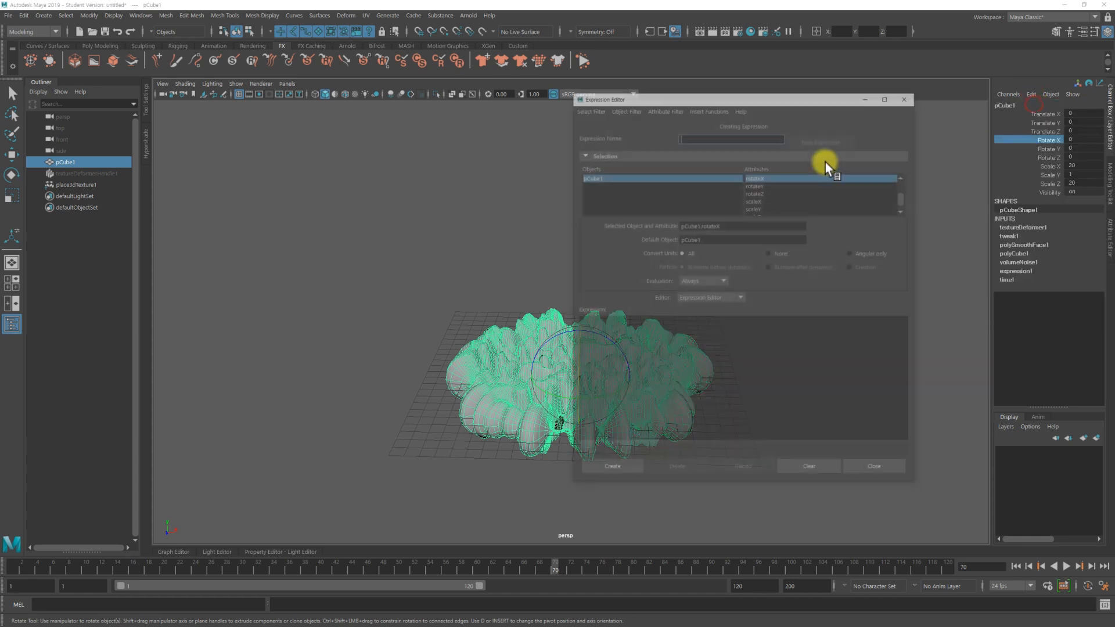
# - Write the expression line pCube1.rotateX = noise(time*2)*15; for the disc's rotation
pyautogui.moveTo(731, 226); pyautogui.dragTo(678, 225)
pyautogui.hotkey('ctrl', 'c')
pyautogui.click(672, 334)
pyautogui.hotkey('ctrl', 'v')
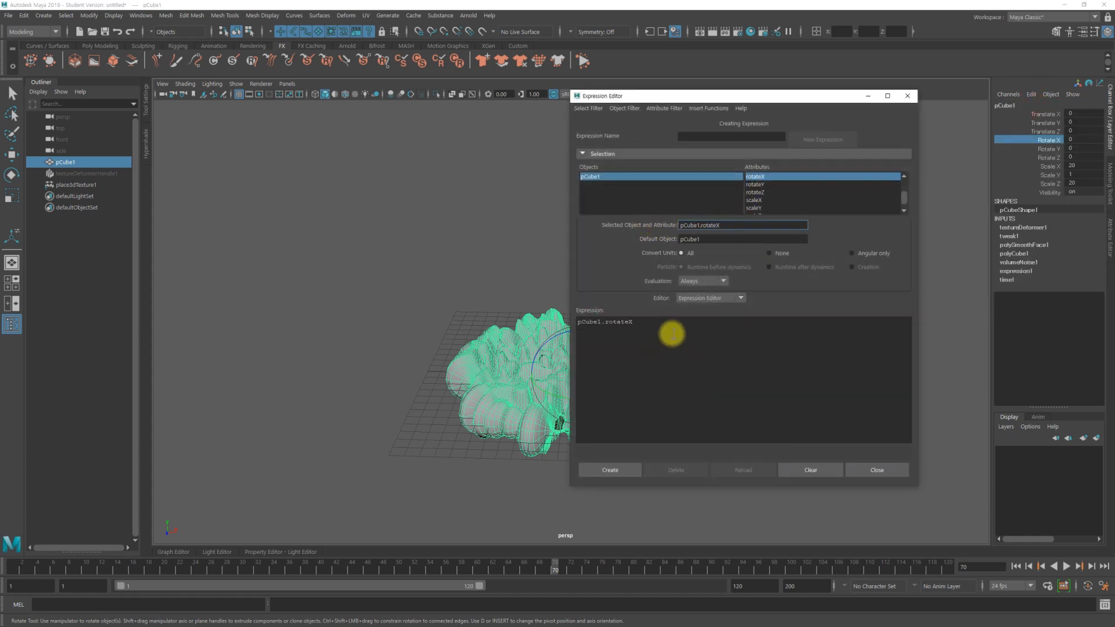
pyautogui.write('= noise(time*2')
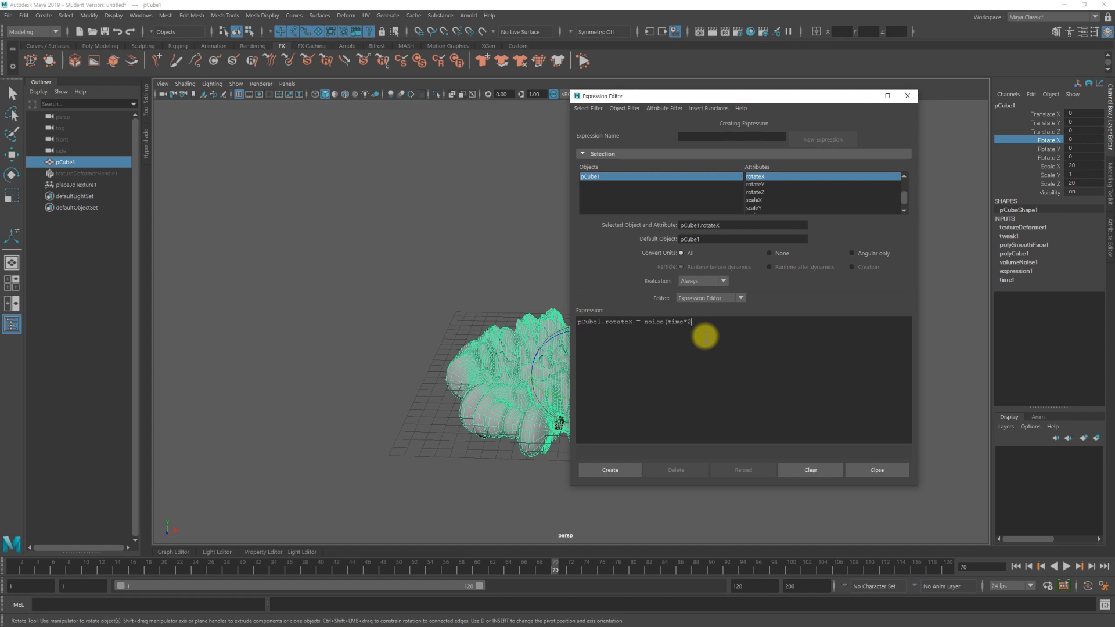
pyautogui.write(')*15;')
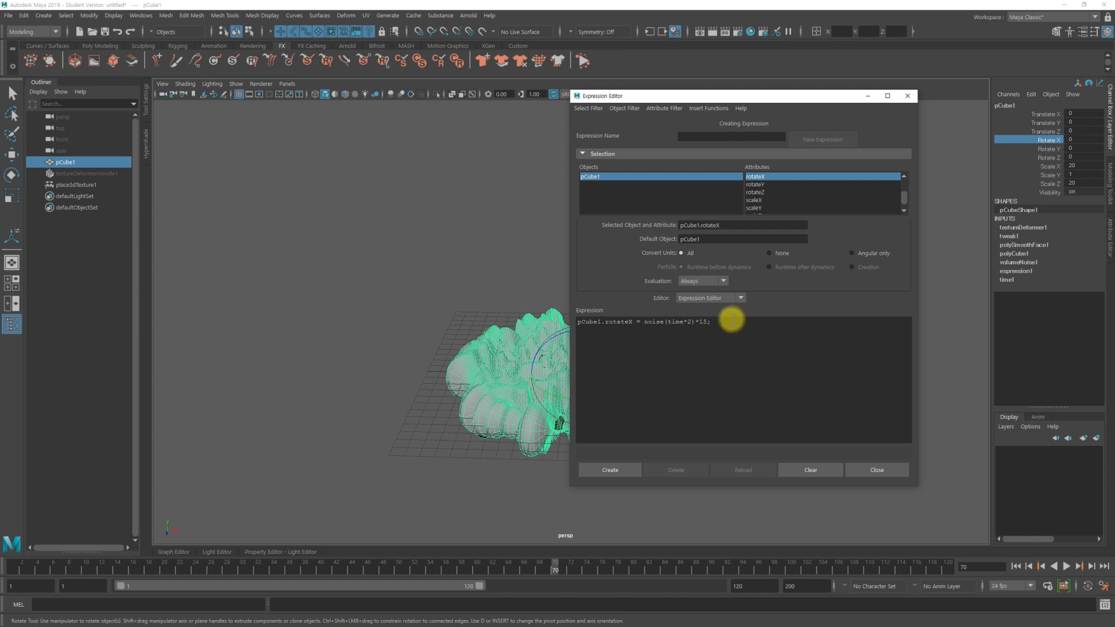
# - Duplicate the pCube1.rotateX expression on a second line below the first
pyautogui.moveTo(730, 319); pyautogui.dragTo(559, 319)
pyautogui.click(722, 323)
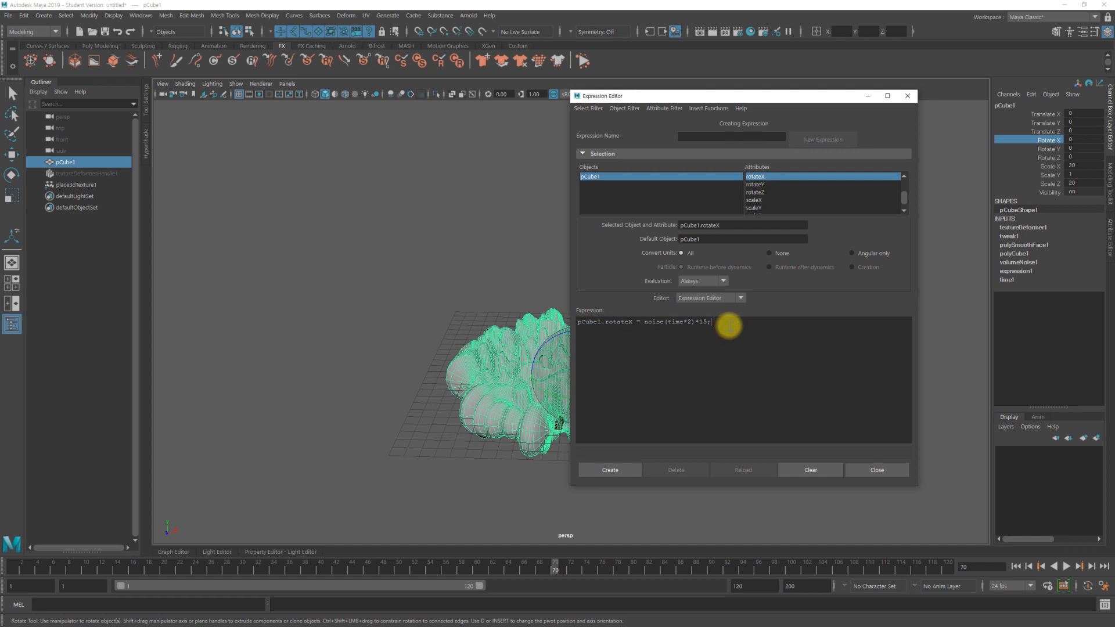
pyautogui.moveTo(712, 323); pyautogui.dragTo(592, 323)
pyautogui.hotkey('ctrl', 'c')
pyautogui.click(599, 361)
pyautogui.press('Return')
pyautogui.hotkey('ctrl', 'v')
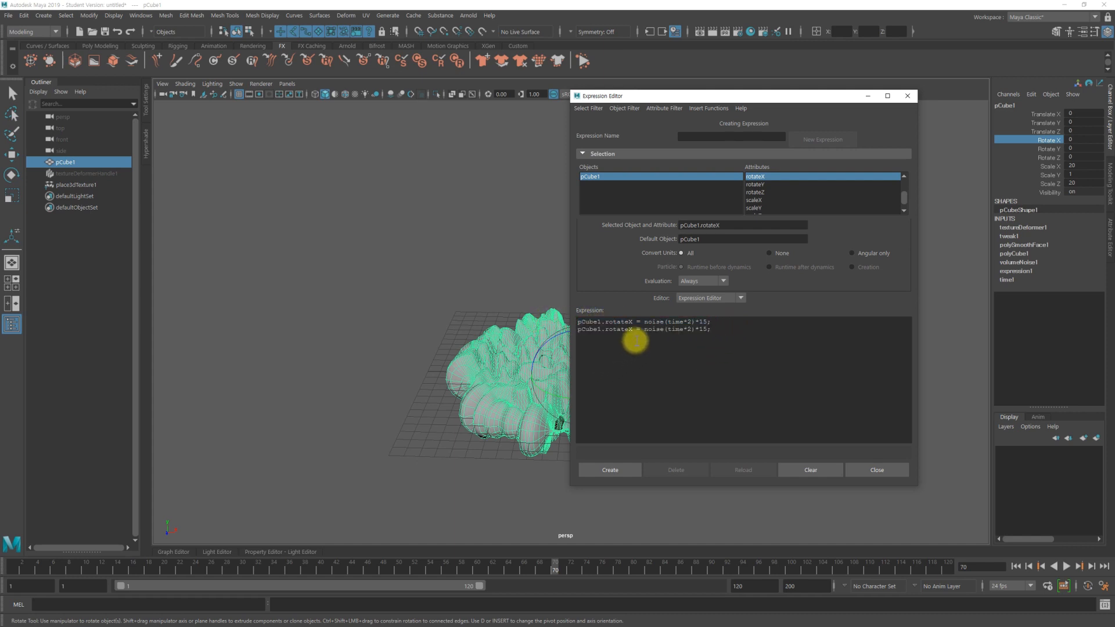
# - Change the second line to pCube1.rotateZ = noise(time*2+0.3)*15; and create the expression
pyautogui.click(631, 330)
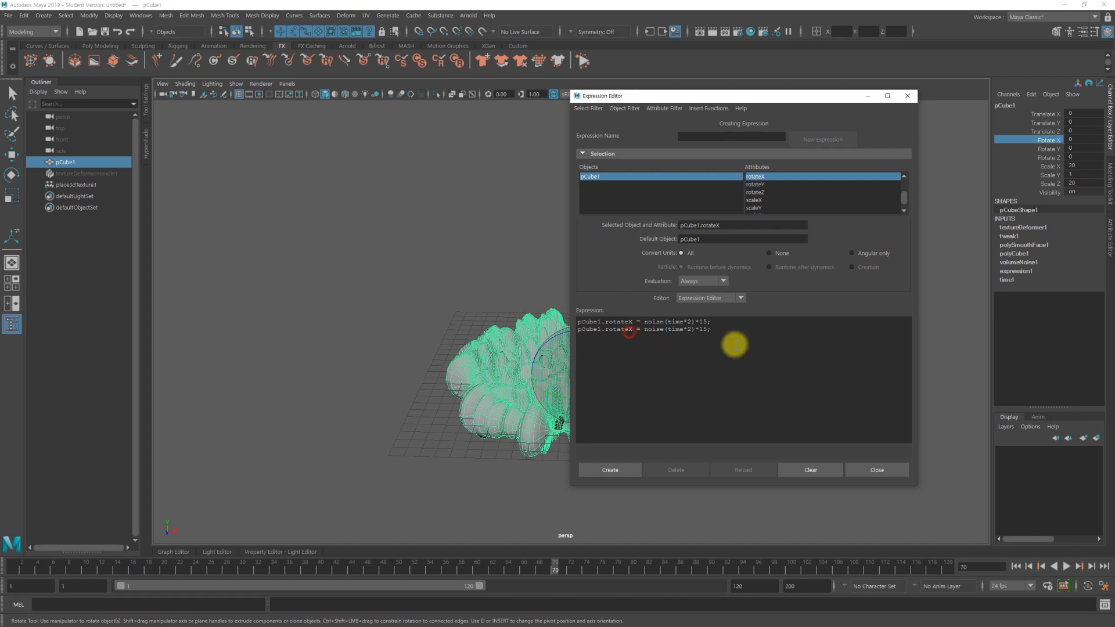
pyautogui.press('Delete')
pyautogui.write('Z')
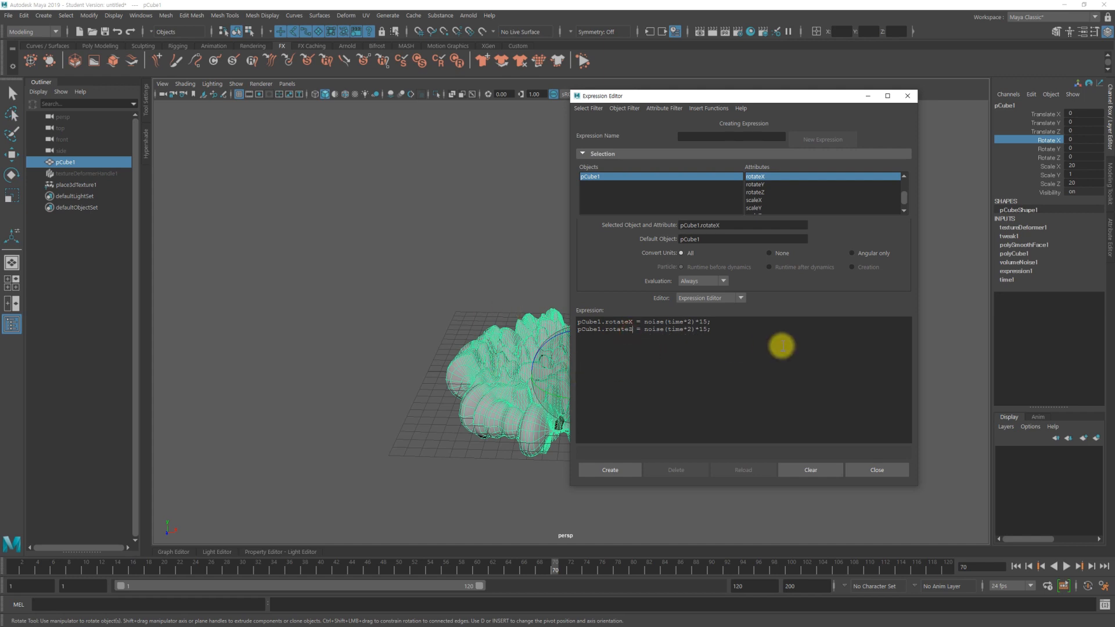
pyautogui.click(690, 330)
pyautogui.write('+0.3')
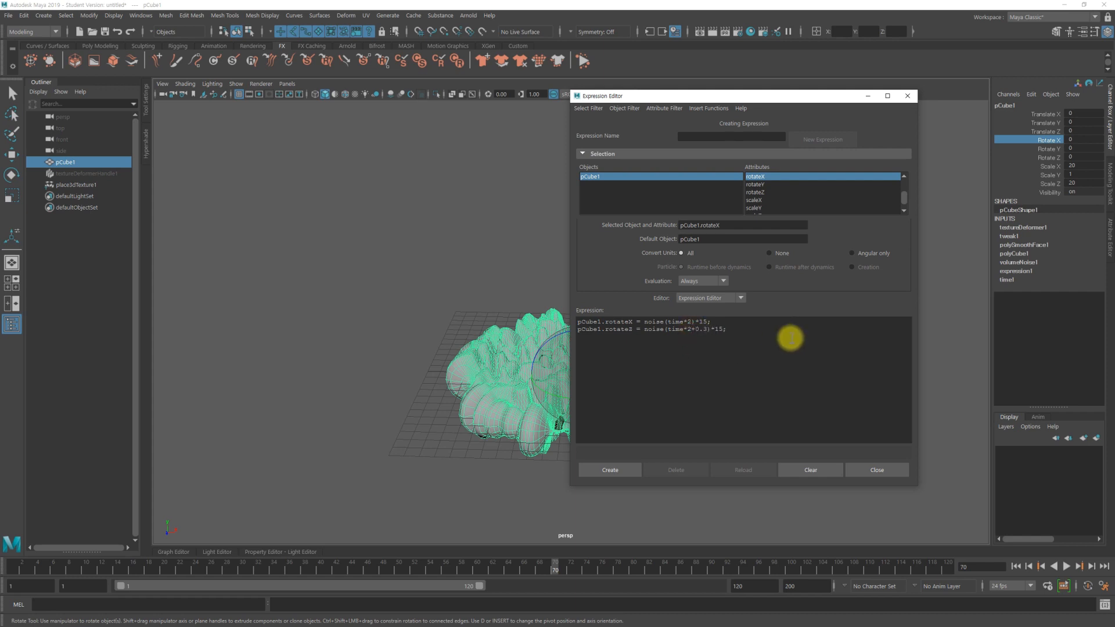
pyautogui.click(758, 341)
pyautogui.click(618, 472)
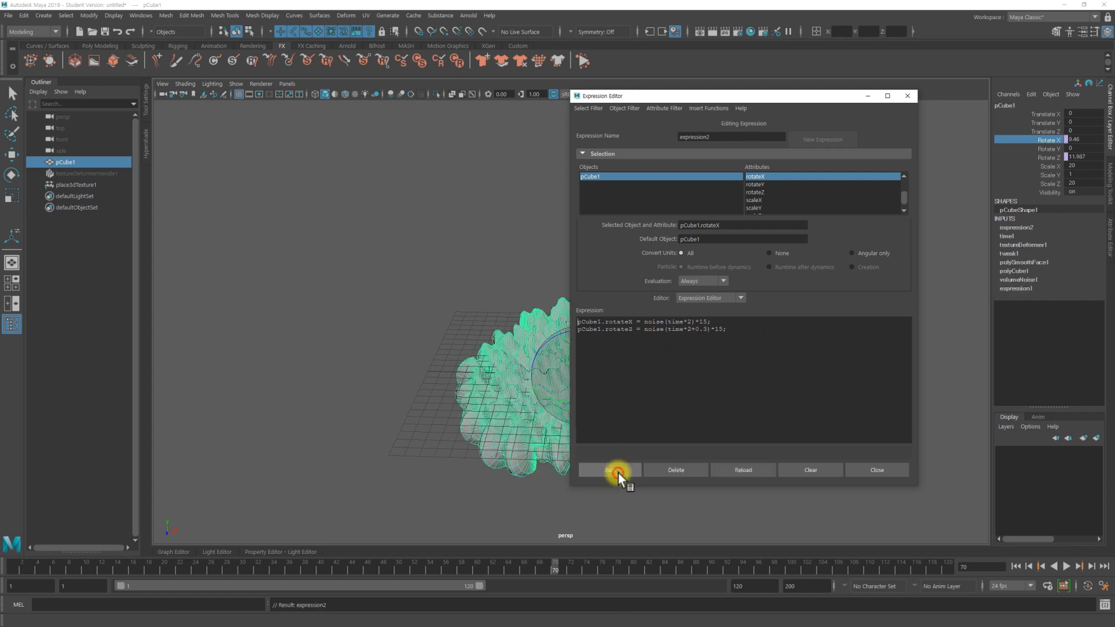
pyautogui.click(876, 468)
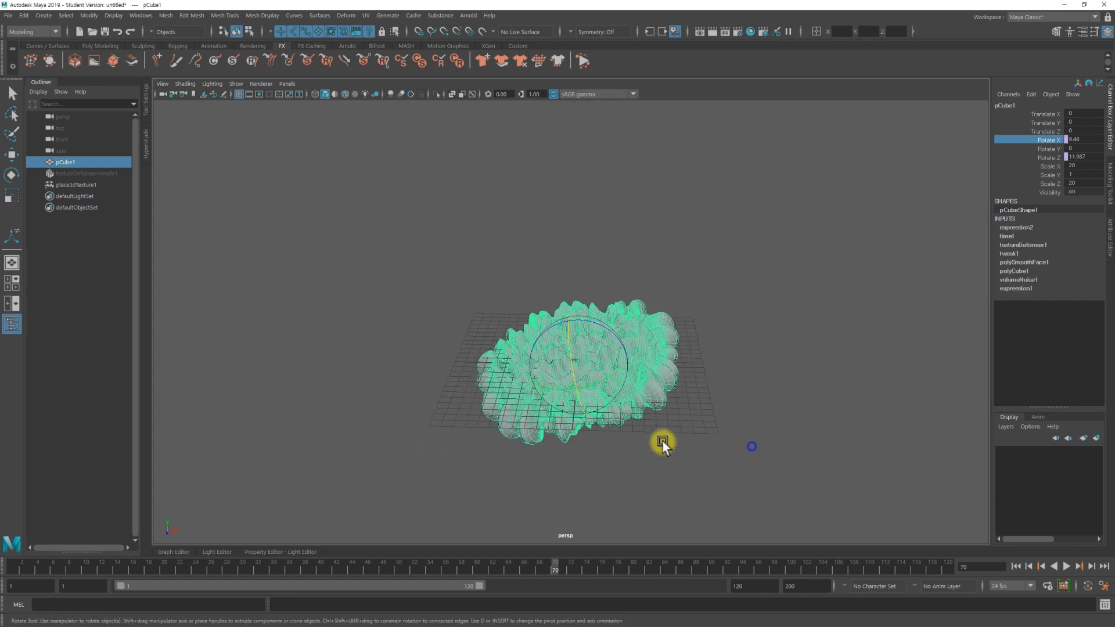
# - Play the animation from the first frame and inspect the disc's noise-driven rotation
pyautogui.click(1015, 566)
pyautogui.click(1066, 566)
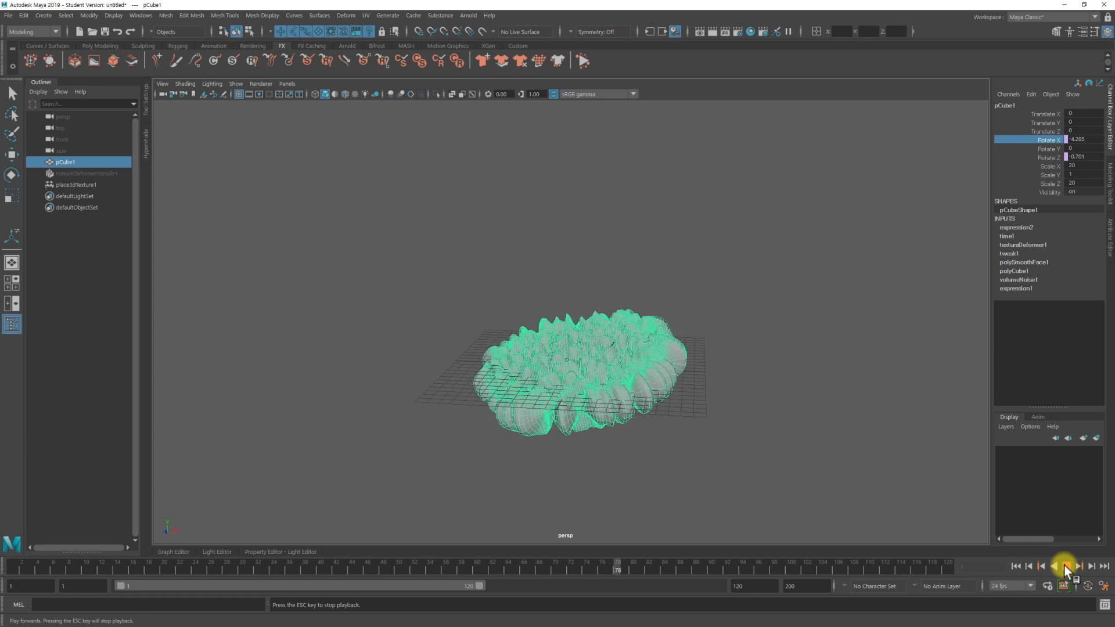
pyautogui.click(1066, 566)
pyautogui.keyDown('alt'); pyautogui.moveTo(677, 394); pyautogui.dragTo(667, 444); pyautogui.keyUp('alt')
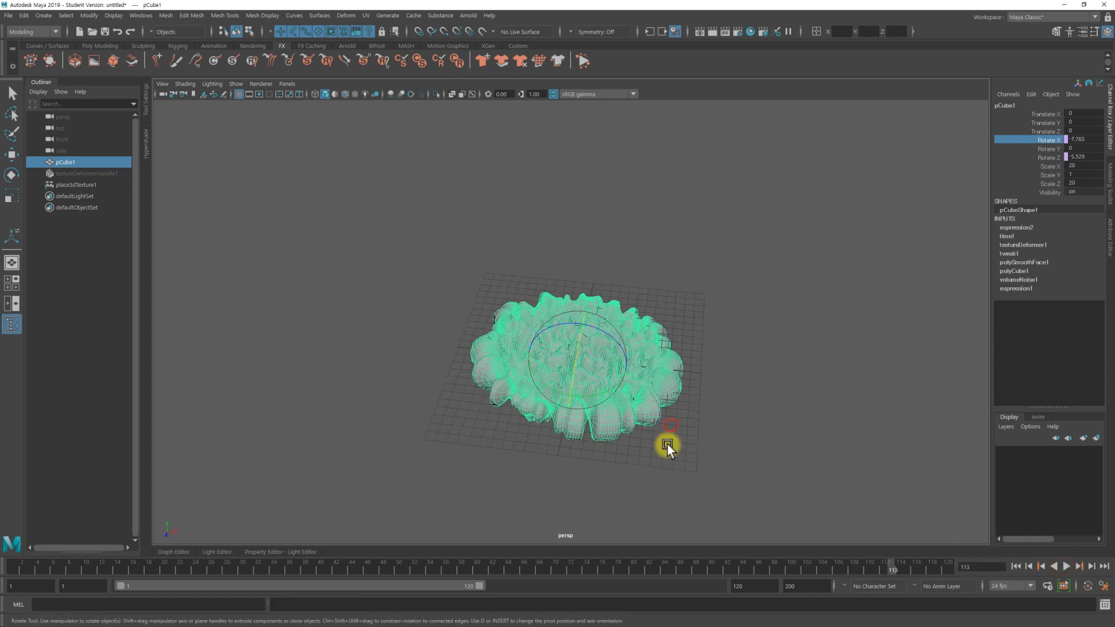
pyautogui.keyDown('alt'); pyautogui.moveTo(720, 401); pyautogui.dragTo(469, 286); pyautogui.keyUp('alt')
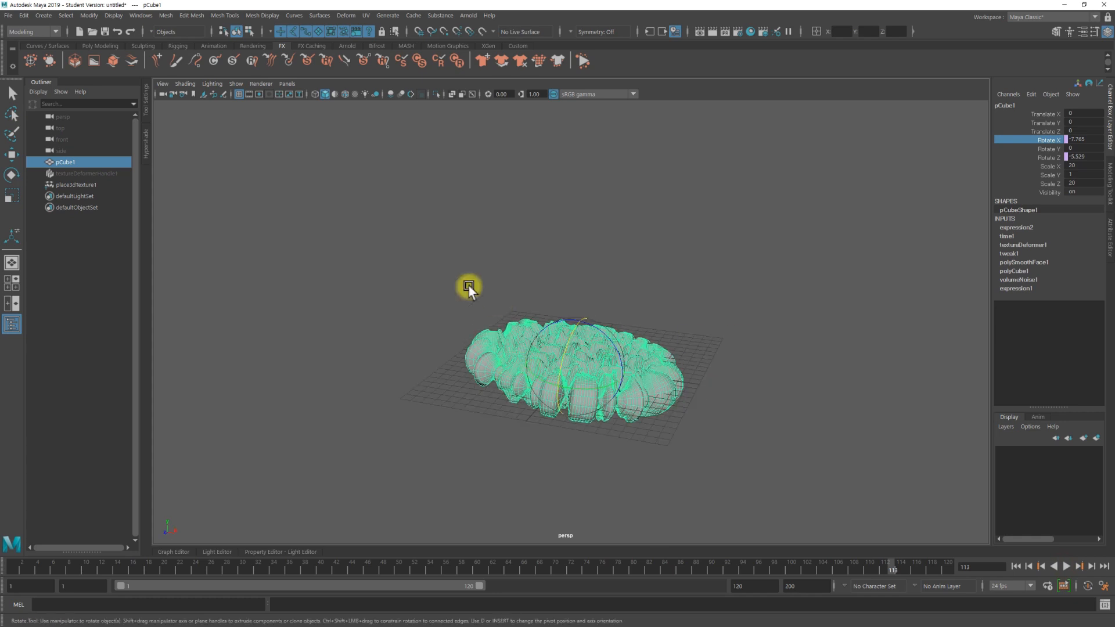
pyautogui.keyDown('alt'); pyautogui.moveTo(733, 297); pyautogui.dragTo(447, 356); pyautogui.keyUp('alt')
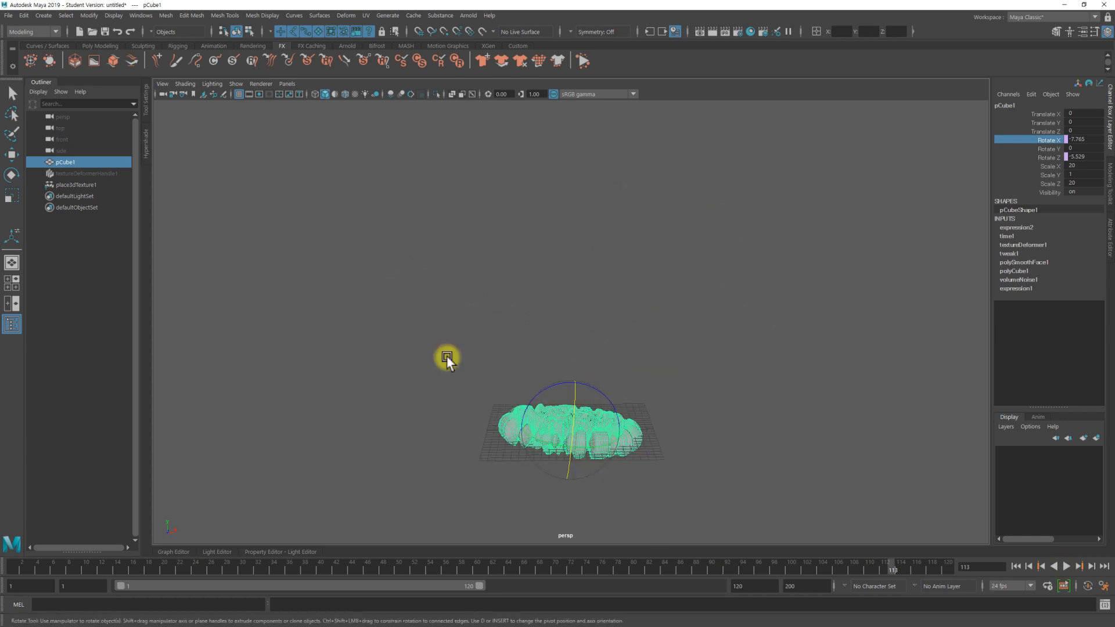
pyautogui.keyDown('alt'); pyautogui.moveTo(578, 232); pyautogui.dragTo(703, 332); pyautogui.keyUp('alt')
# - Select the disc mesh, switch to the FX commands and create a Bifrost Aero simulation from it
pyautogui.click(703, 332)
pyautogui.press('q')
pyautogui.keyDown('alt'); pyautogui.moveTo(673, 332); pyautogui.dragTo(671, 295, button='middle'); pyautogui.keyUp('alt')
pyautogui.keyDown('alt'); pyautogui.moveTo(671, 295); pyautogui.dragTo(662, 331); pyautogui.keyUp('alt')
pyautogui.click(608, 364)
pyautogui.keyDown('alt'); pyautogui.moveTo(638, 299); pyautogui.dragTo(648, 324, button='middle'); pyautogui.keyUp('alt')
pyautogui.keyDown('alt'); pyautogui.moveTo(648, 324); pyautogui.dragTo(746, 325, button='right'); pyautogui.keyUp('alt')
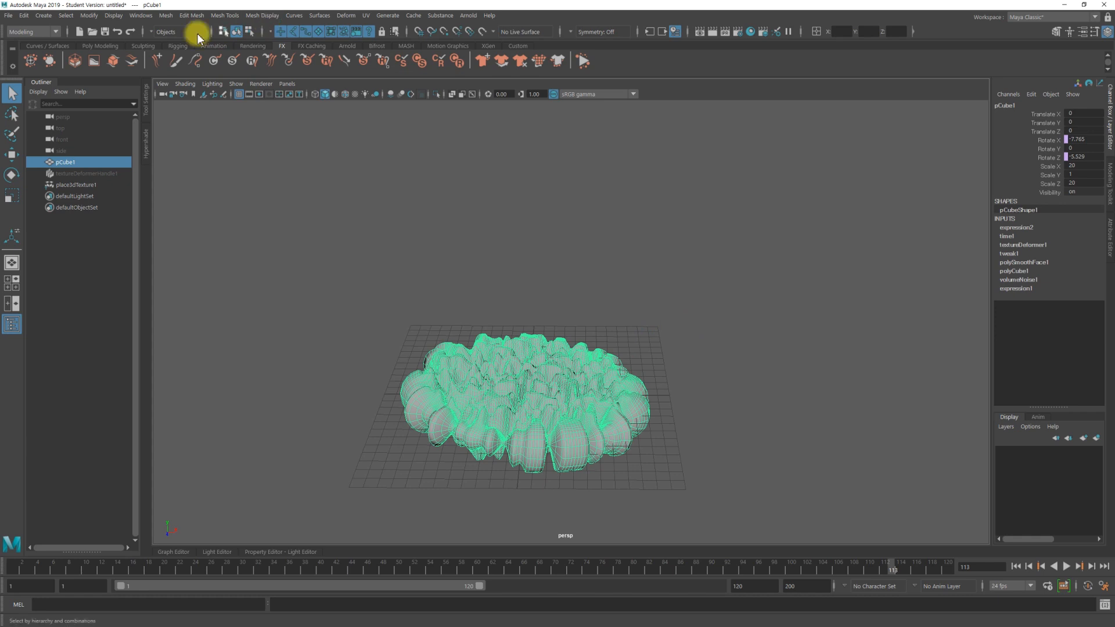
pyautogui.click(33, 31)
pyautogui.click(26, 76)
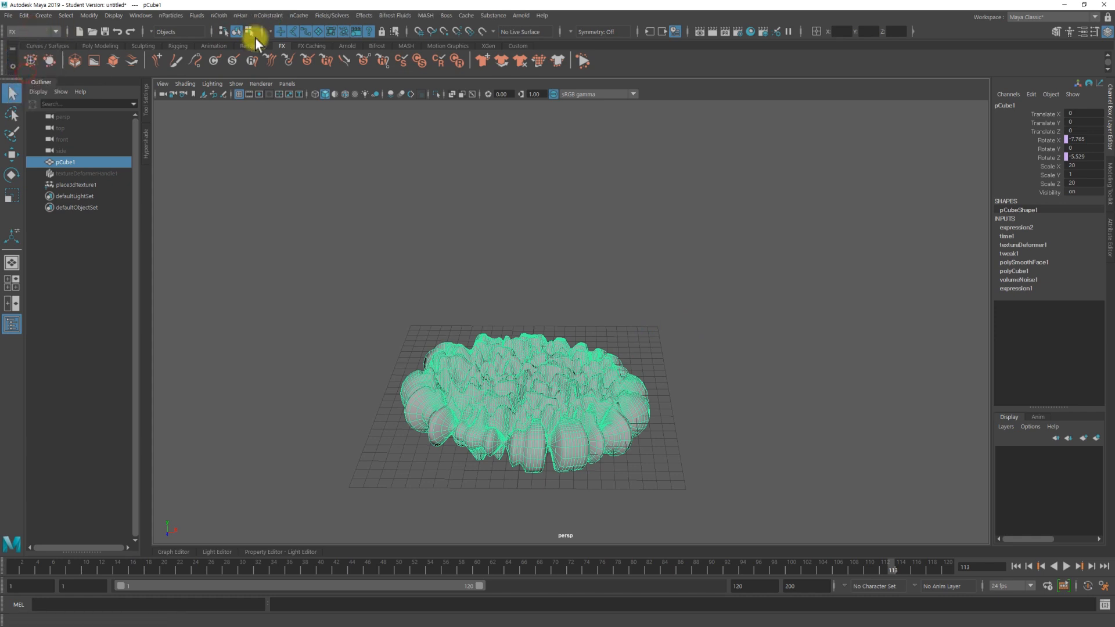
pyautogui.click(393, 15)
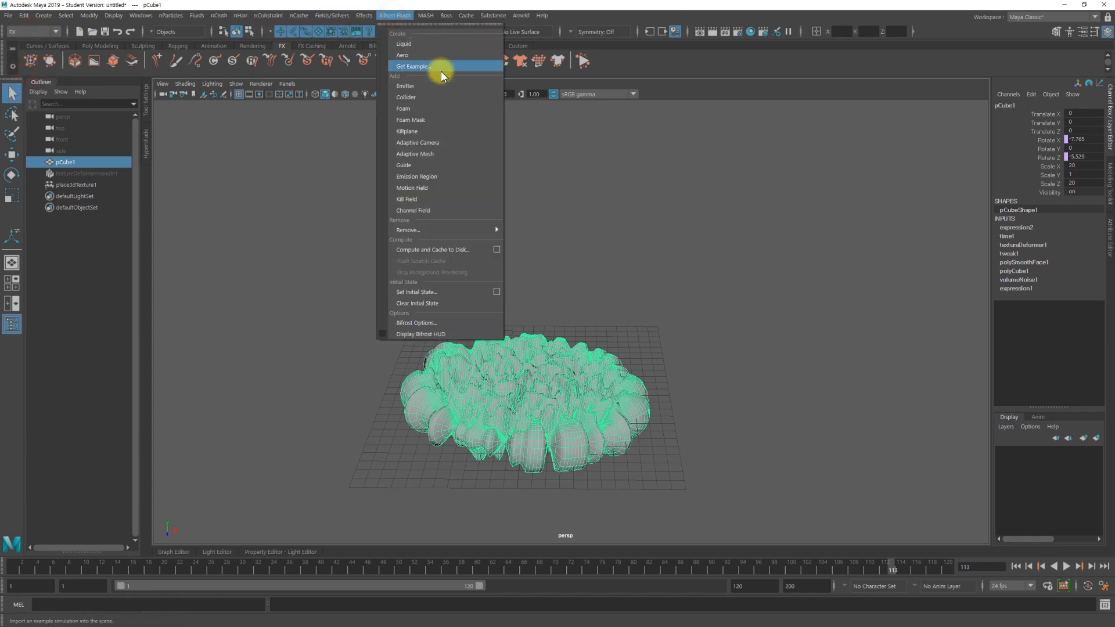
pyautogui.click(424, 56)
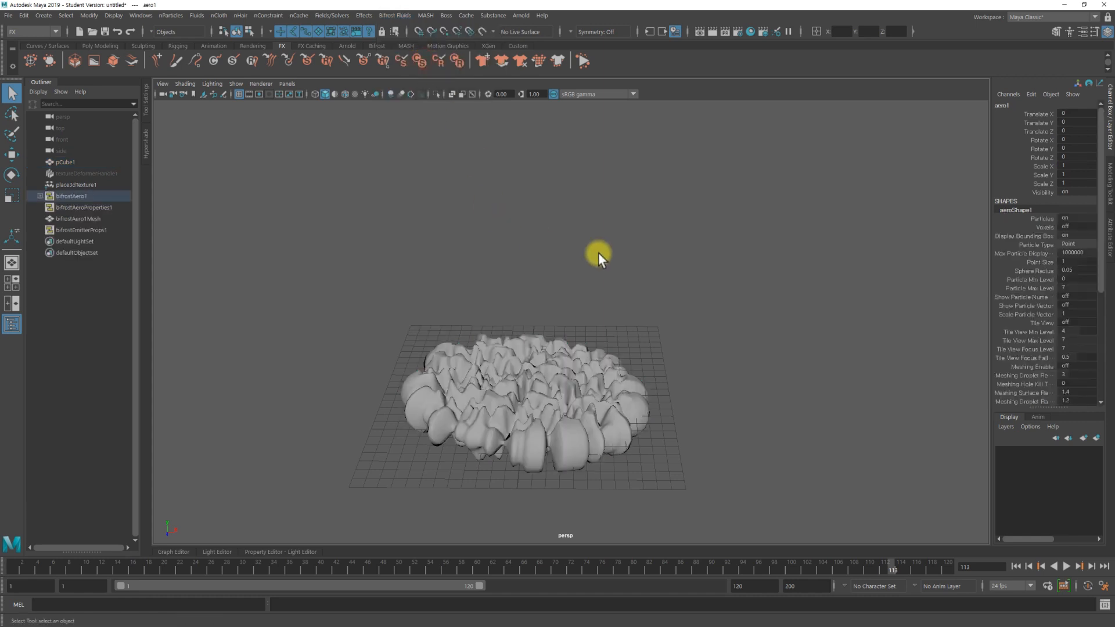
# - Run the Aero simulation from the first frame to about frame 95 and examine the rising smoke plume
pyautogui.click(1016, 566)
pyautogui.click(1068, 566)
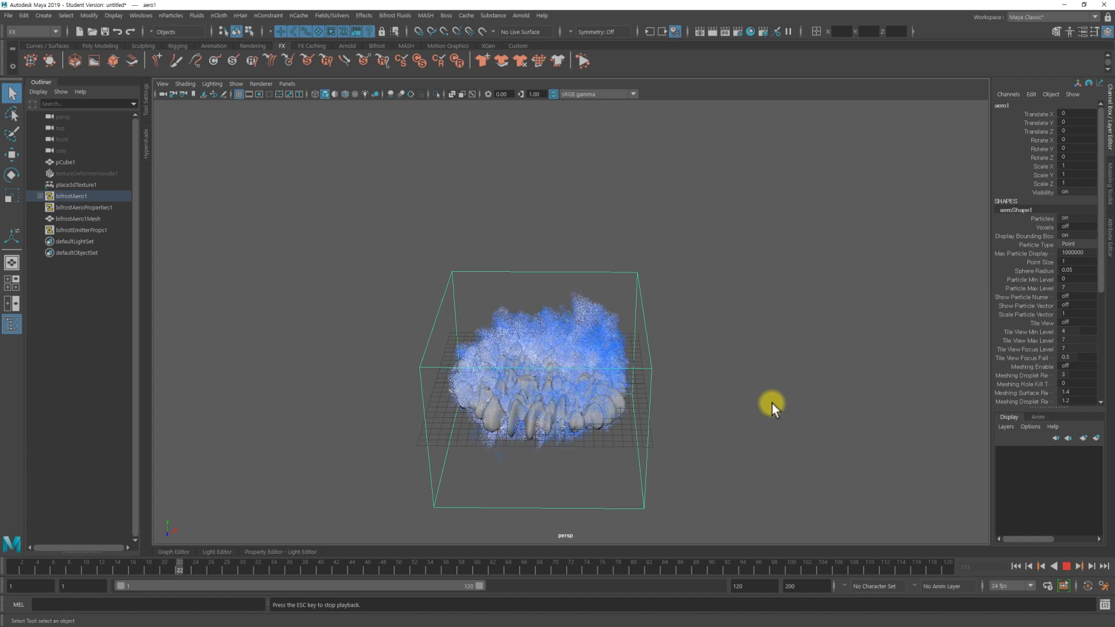
pyautogui.keyDown('alt'); pyautogui.moveTo(745, 380); pyautogui.dragTo(748, 382); pyautogui.keyUp('alt')
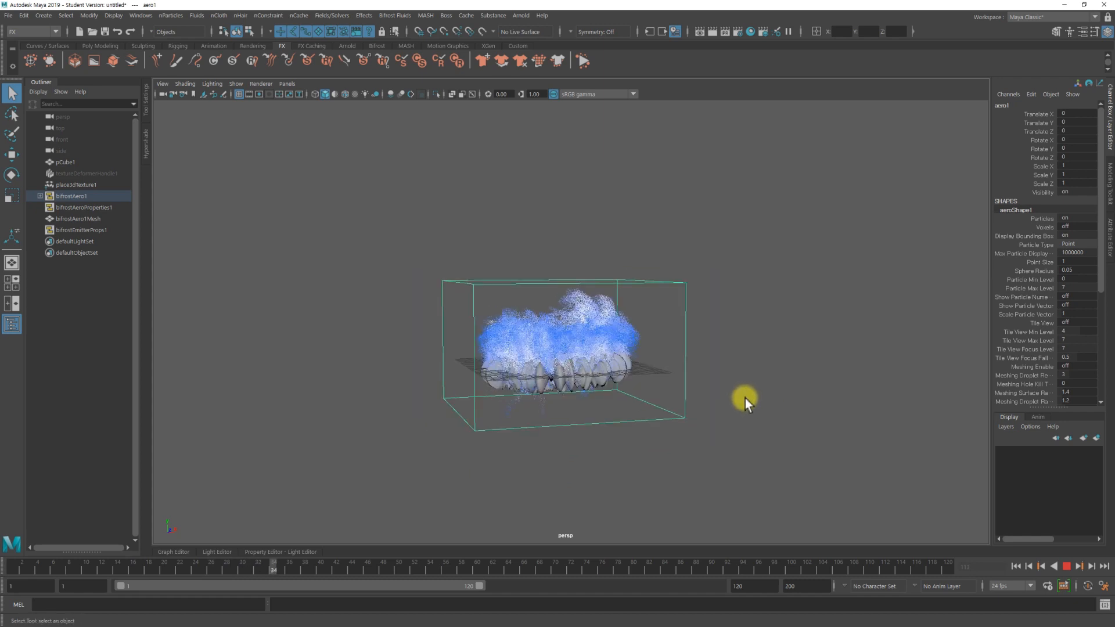
pyautogui.keyDown('alt'); pyautogui.moveTo(707, 417); pyautogui.dragTo(676, 420, button='middle'); pyautogui.keyUp('alt')
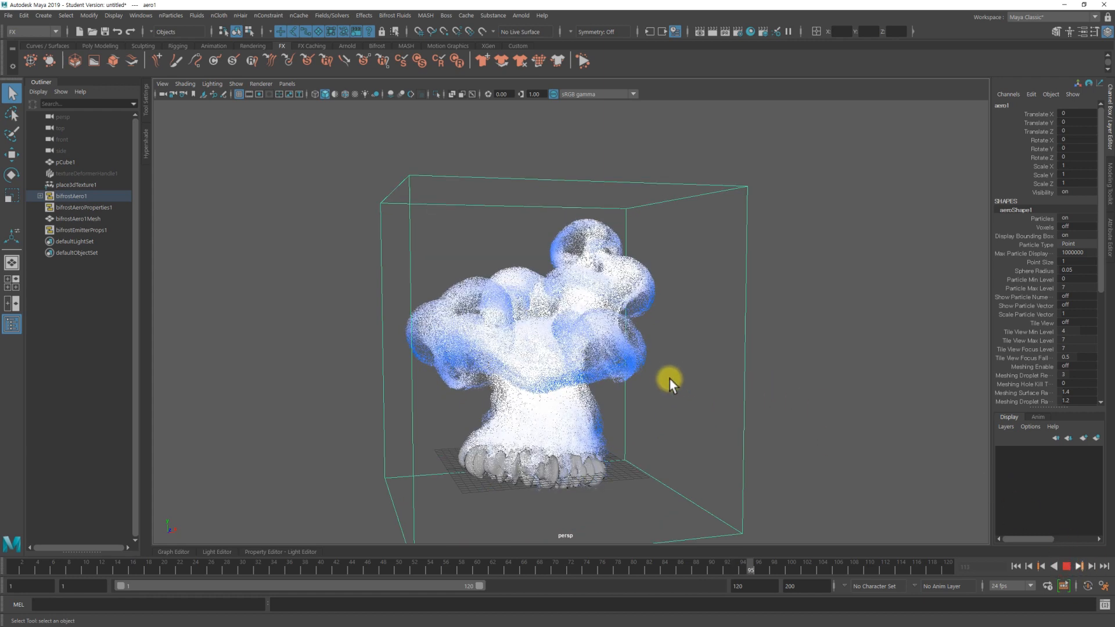
pyautogui.keyDown('alt'); pyautogui.moveTo(590, 362); pyautogui.dragTo(567, 323); pyautogui.keyUp('alt')
pyautogui.click(702, 320)
pyautogui.click(572, 319)
pyautogui.scroll(5, 534, 390)
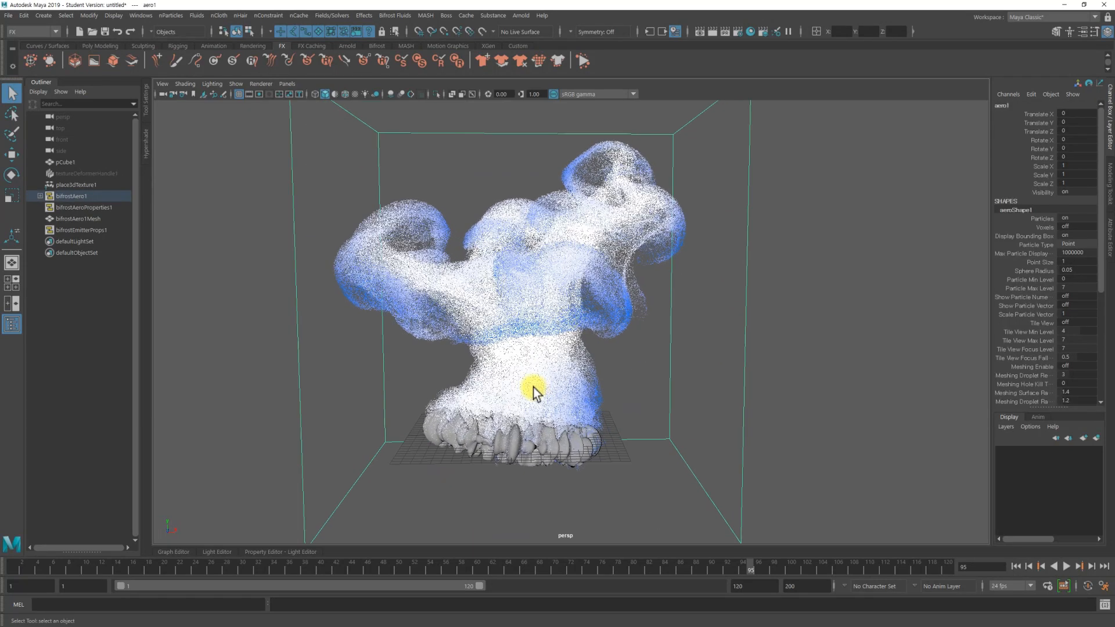
pyautogui.scroll(-3, 521, 318)
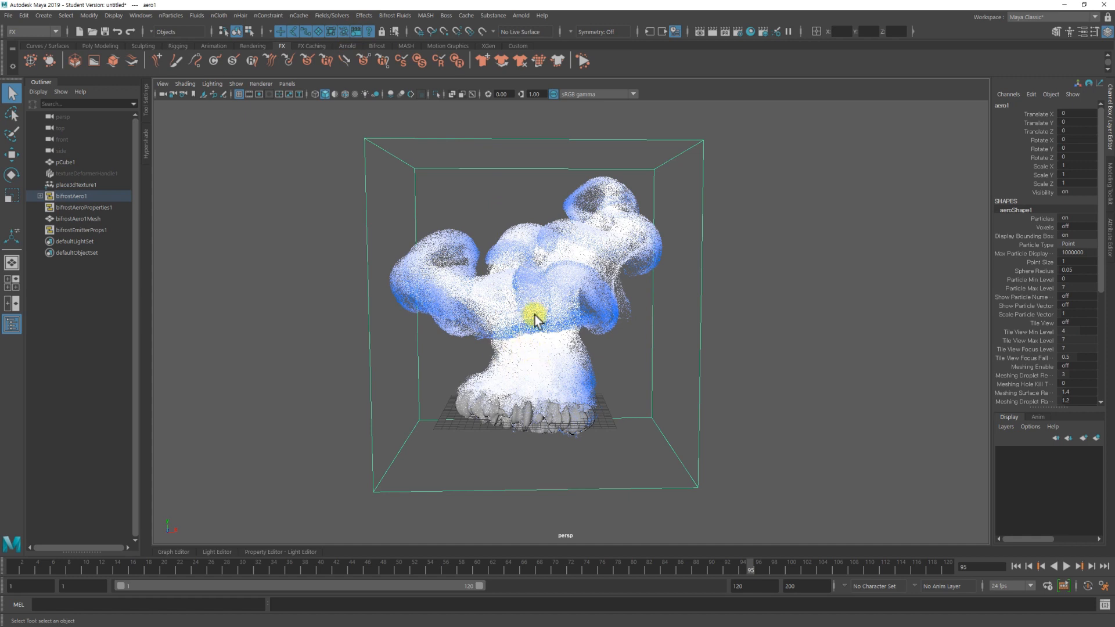
# - Add a Bifrost motion field to the Aero simulation and display its container attributes
pyautogui.click(395, 16)
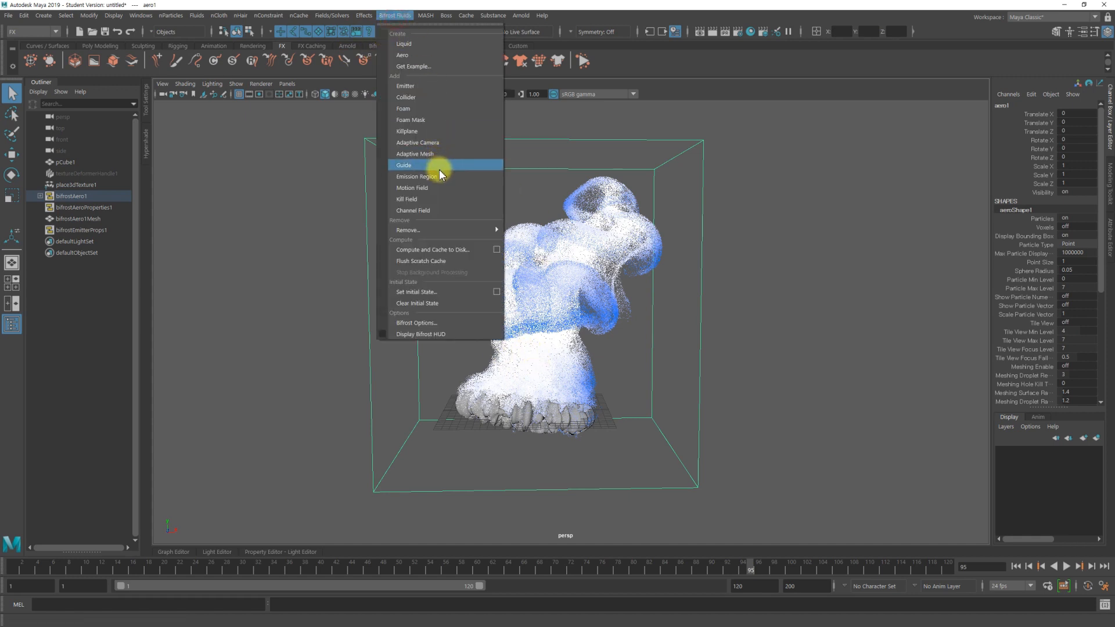
pyautogui.click(437, 190)
pyautogui.hotkey('ctrl', 'a')
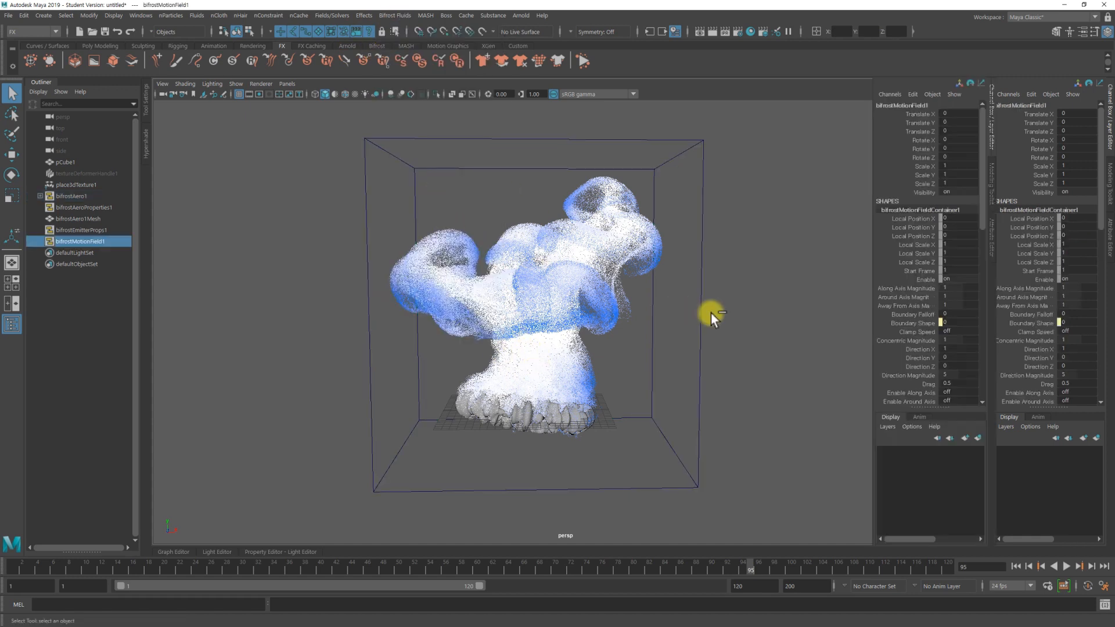
pyautogui.click(990, 220)
pyautogui.click(986, 250)
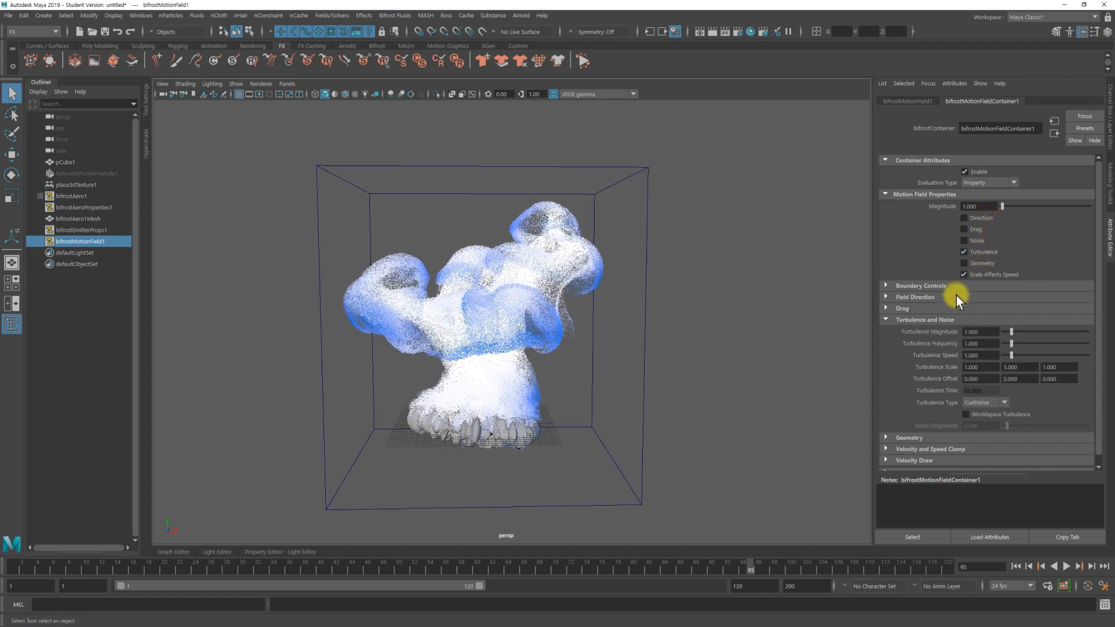
pyautogui.keyDown('alt'); pyautogui.moveTo(734, 313); pyautogui.dragTo(715, 294); pyautogui.keyUp('alt')
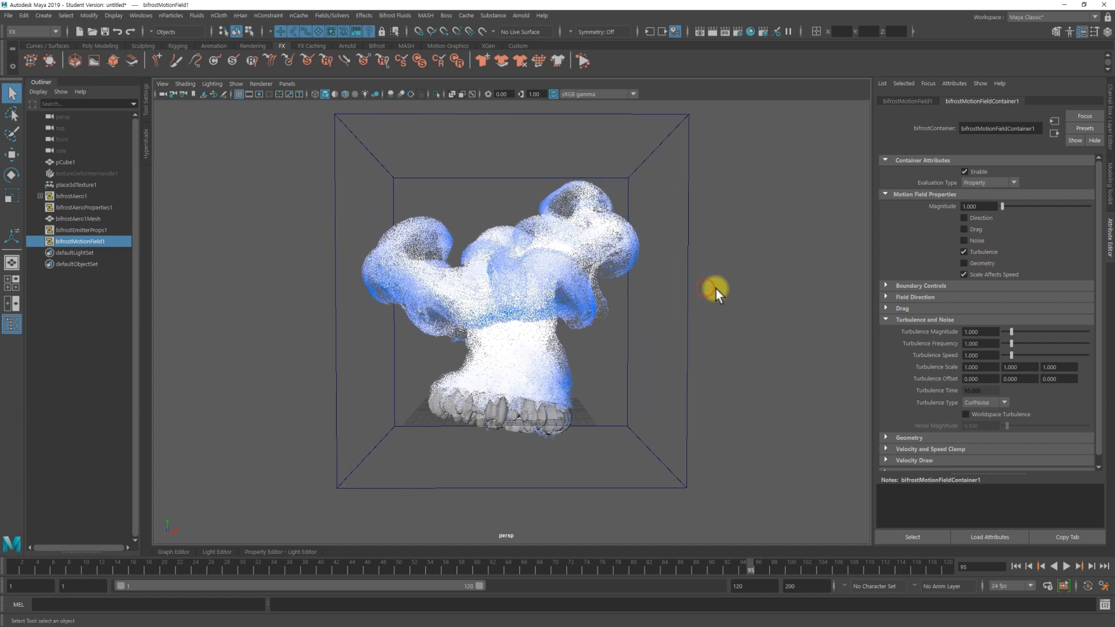
# - Set the motion field's Magnitude to 10 and its Turbulence Magnitude to 5
pyautogui.click(990, 207)
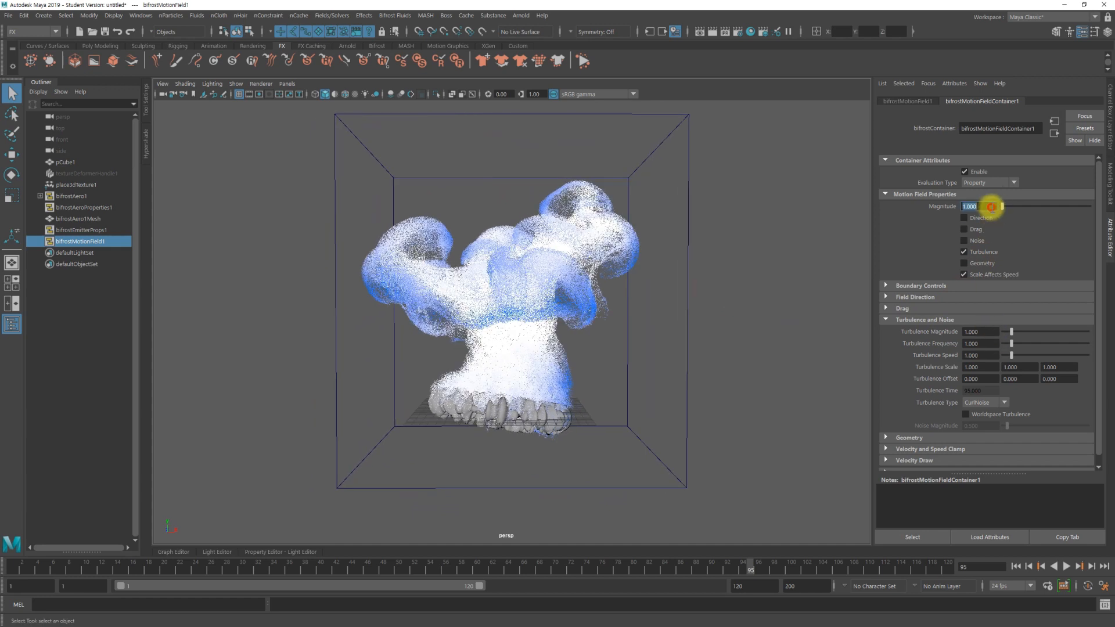
pyautogui.write('10')
pyautogui.press('Return')
pyautogui.click(986, 332)
pyautogui.write('5')
pyautogui.press('Return')
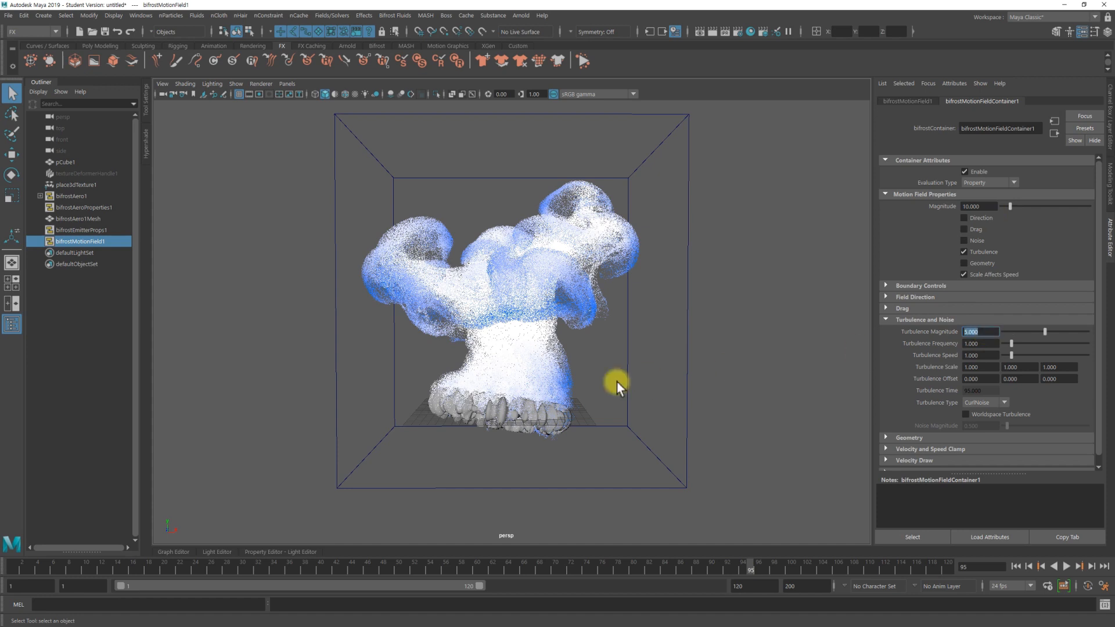
# - Set the motion field's Turbulence Frequency to 5 and its Turbulence Speed to 2
pyautogui.click(981, 343)
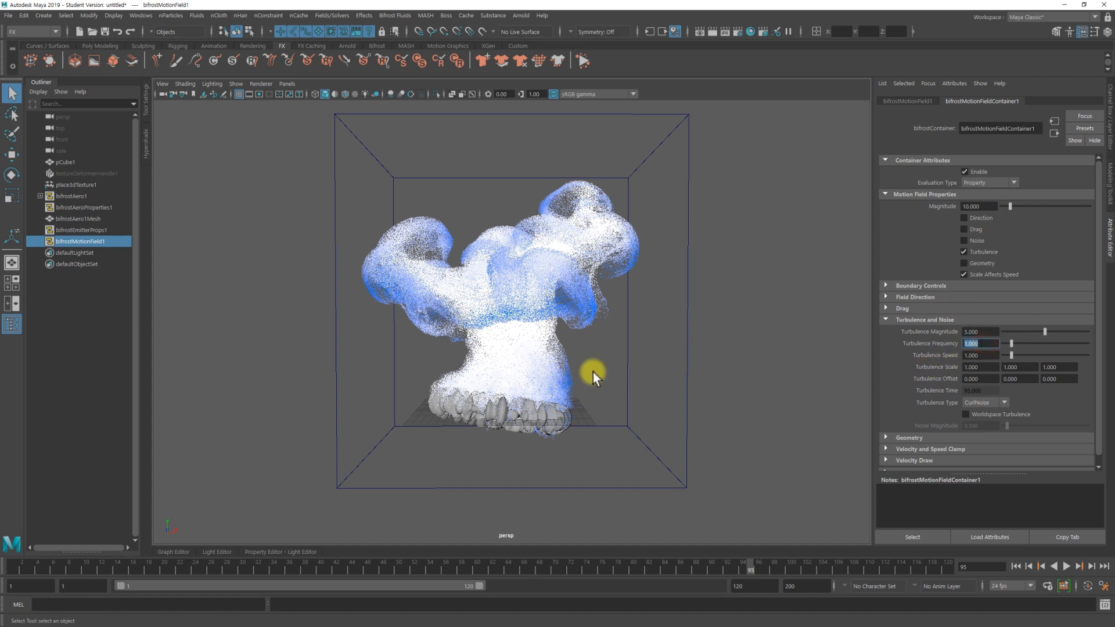
pyautogui.click(985, 343)
pyautogui.write('5')
pyautogui.press('Return')
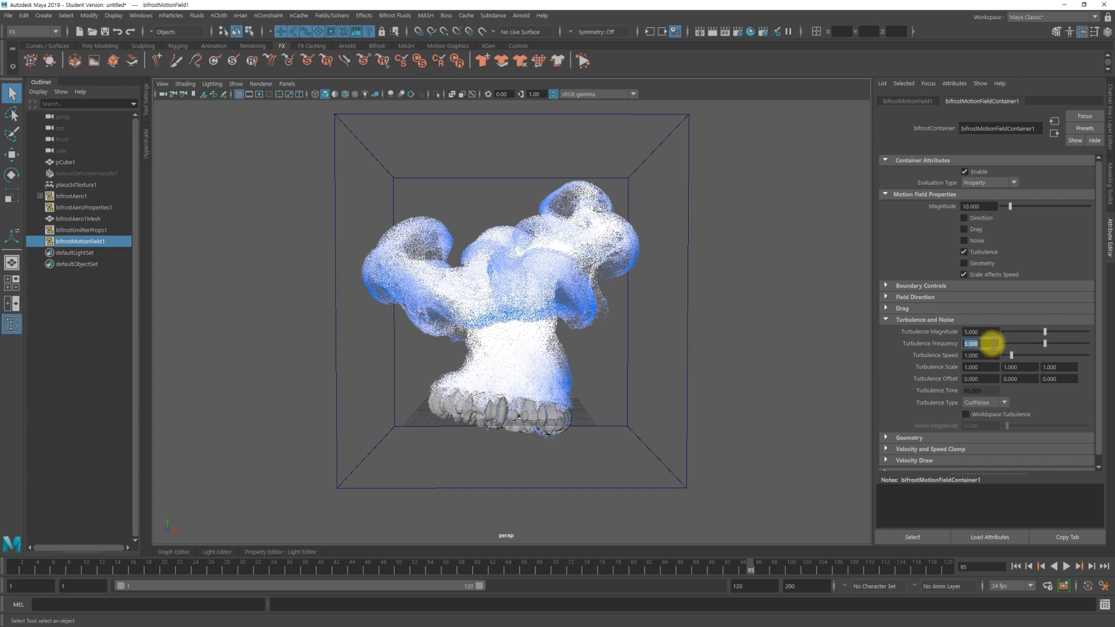
pyautogui.moveTo(636, 364)
pyautogui.keyDown('alt'); pyautogui.mouseDown()
pyautogui.moveTo(637, 379)
pyautogui.moveTo(643, 370)
pyautogui.mouseUp(); pyautogui.keyUp('alt')
pyautogui.click(987, 355)
pyautogui.write('5')
pyautogui.press('Return')
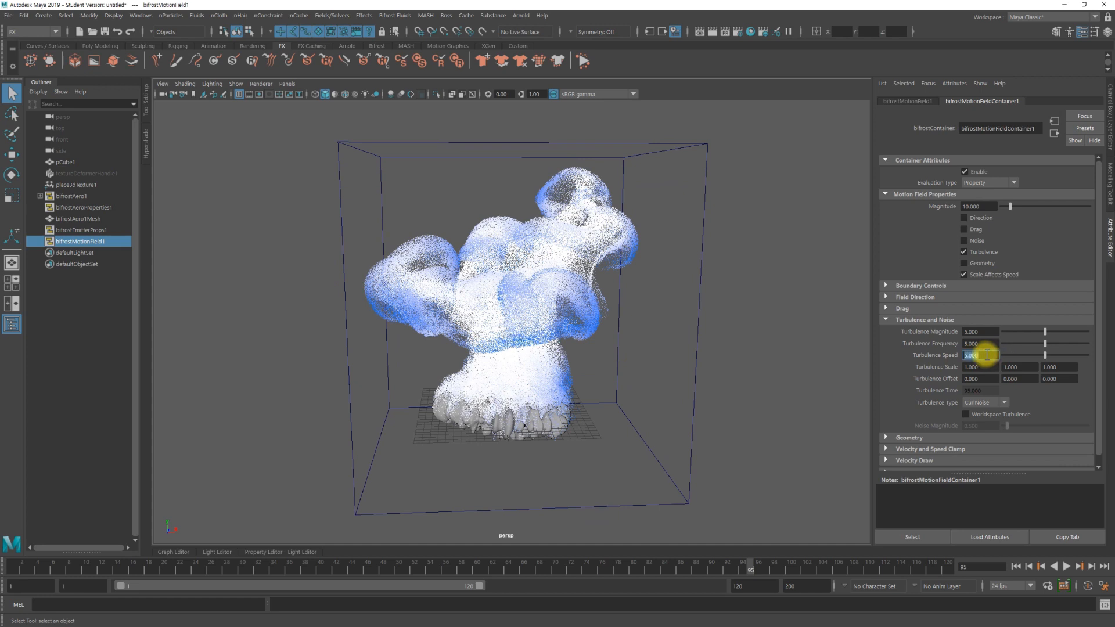
pyautogui.write('2')
pyautogui.press('Return')
# - Run the simulation from the first frame to about frame 97 and examine the turbulent plume from several angles
pyautogui.keyDown('alt'); pyautogui.moveTo(580, 406); pyautogui.dragTo(580, 398); pyautogui.keyUp('alt')
pyautogui.click(1016, 566)
pyautogui.click(1066, 567)
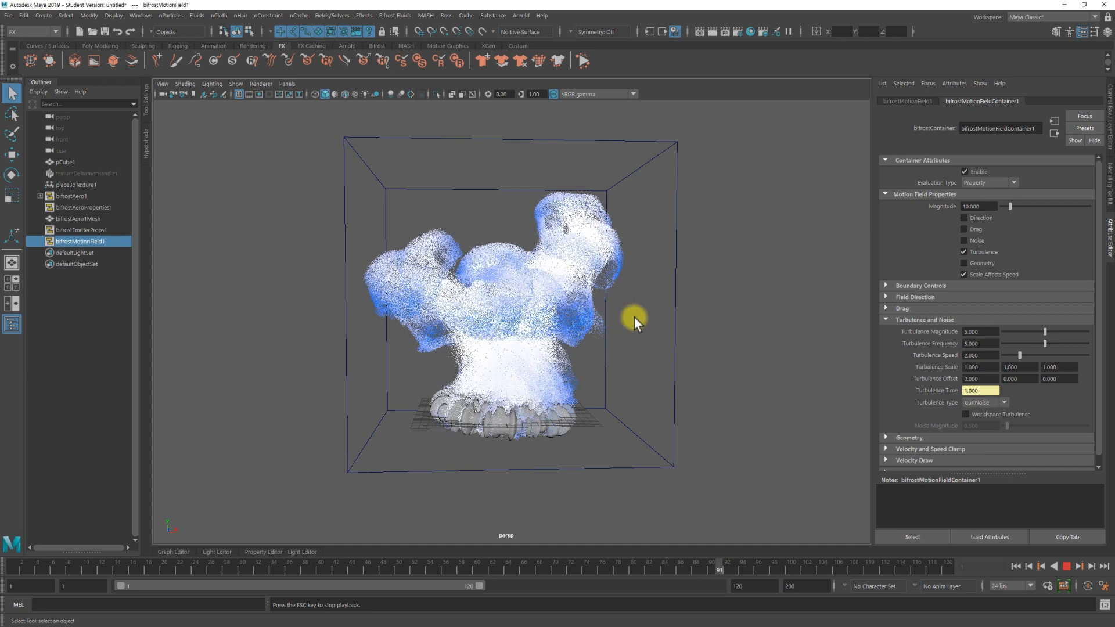
pyautogui.click(1071, 571)
pyautogui.moveTo(561, 319)
pyautogui.keyDown('alt'); pyautogui.mouseDown()
pyautogui.moveTo(522, 336)
pyautogui.moveTo(569, 306)
pyautogui.moveTo(538, 321)
pyautogui.mouseUp(); pyautogui.keyUp('alt')
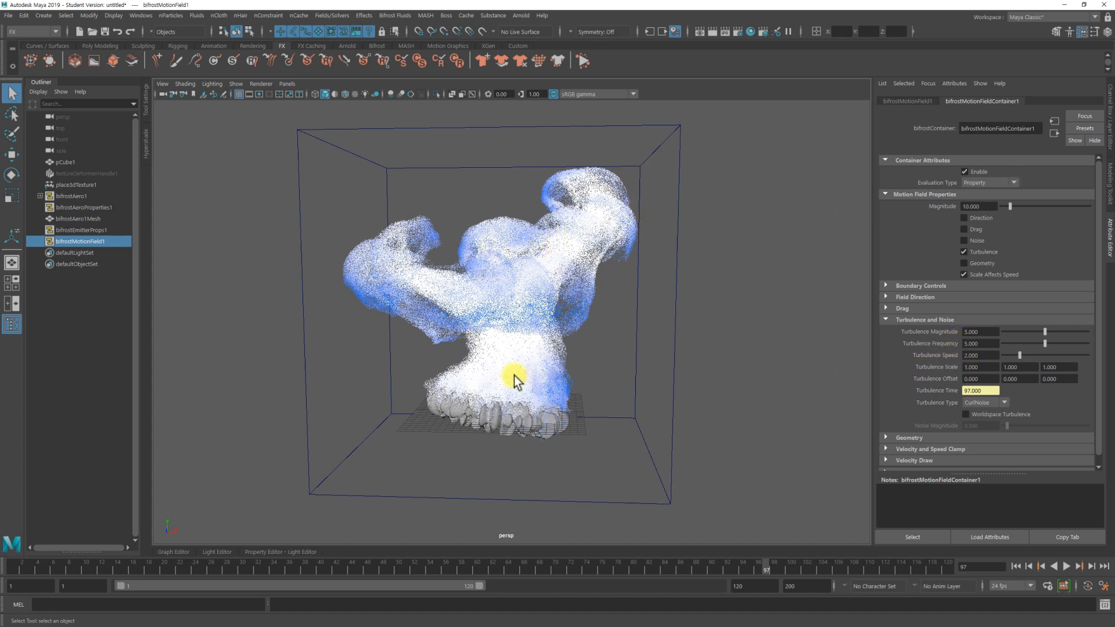
pyautogui.keyDown('alt'); pyautogui.moveTo(558, 349); pyautogui.dragTo(598, 355); pyautogui.keyUp('alt')
pyautogui.click(711, 325)
pyautogui.keyDown('alt'); pyautogui.moveTo(707, 322); pyautogui.dragTo(700, 356, button='middle'); pyautogui.keyUp('alt')
pyautogui.keyDown('alt'); pyautogui.moveTo(700, 356); pyautogui.dragTo(672, 340); pyautogui.keyUp('alt')
# - Set the Master Voxel Size of bifrostAeroProperties1 to 0.25 and rerun the simulation from the first frame
pyautogui.click(82, 207)
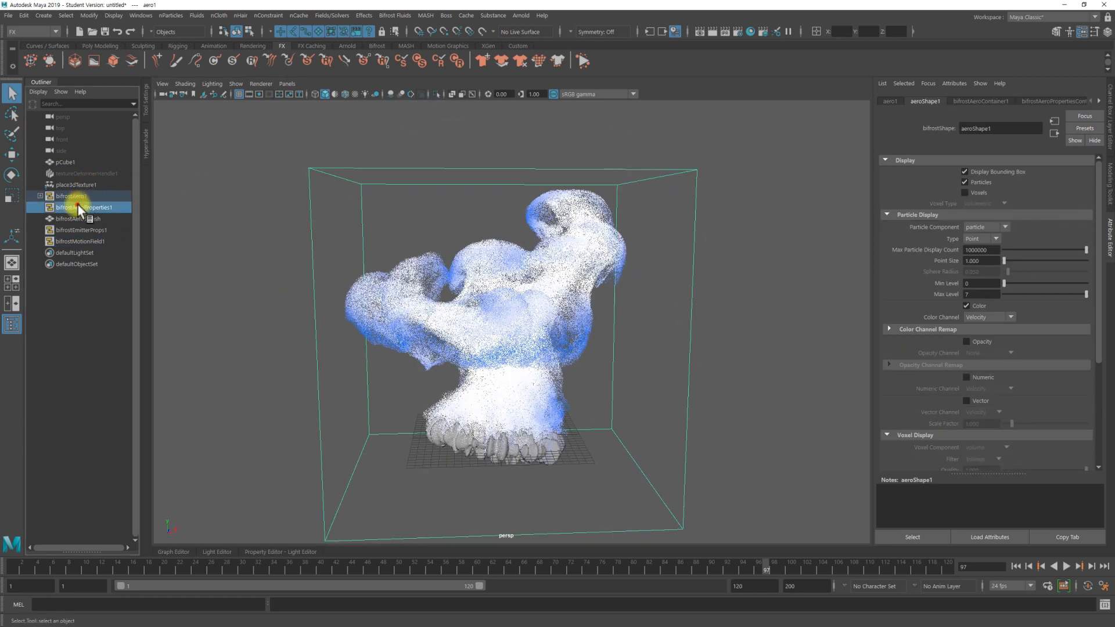
pyautogui.click(982, 252)
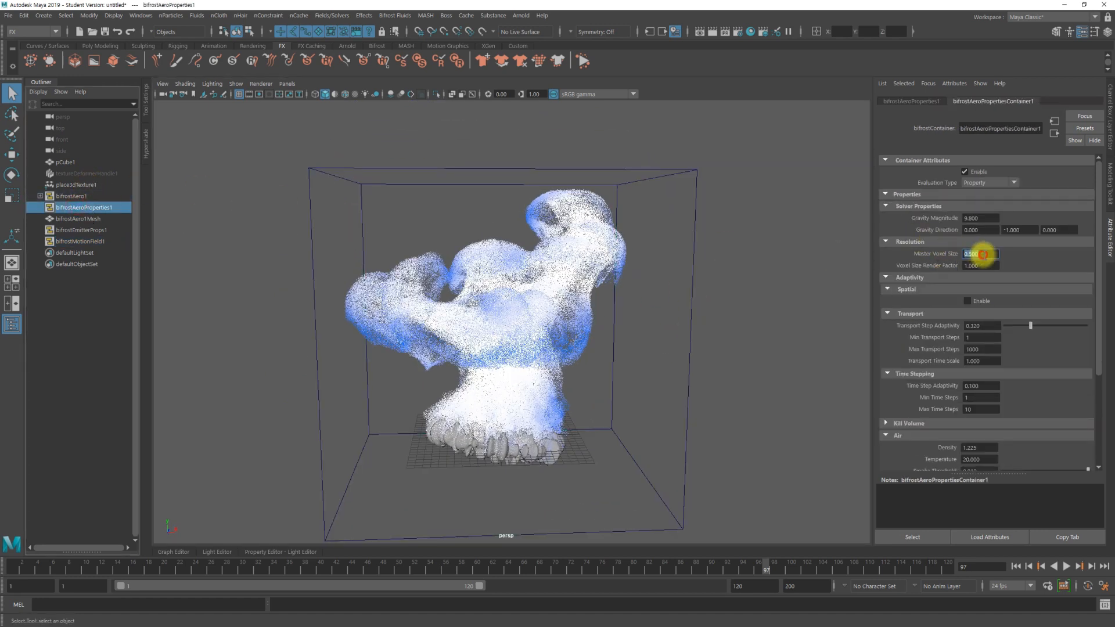
pyautogui.write('0.25')
pyautogui.press('Return')
pyautogui.click(1016, 566)
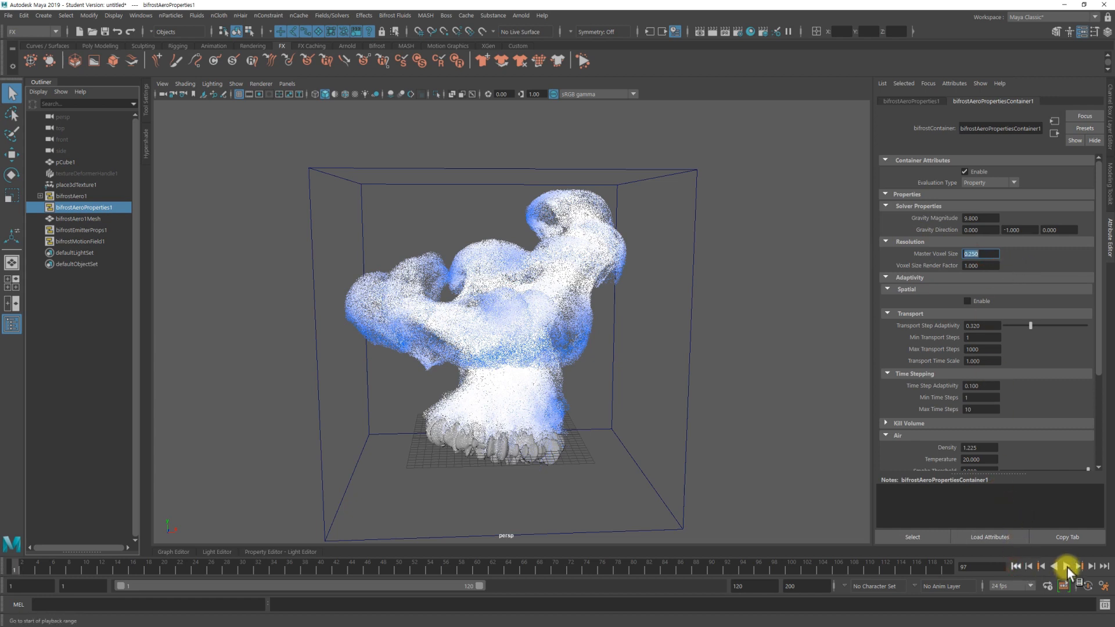
pyautogui.click(1067, 566)
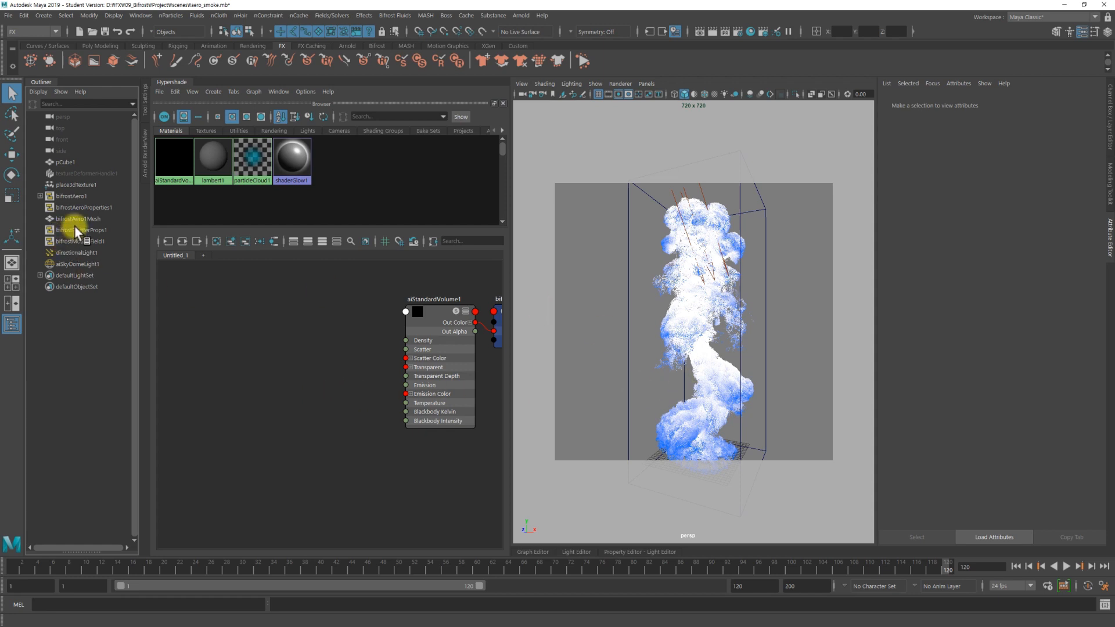
# - Examine the Master Voxel Size of bifrostAeroProperties1, followed by the attributes of directionalLight1 and aiSkyDomeLight1
pyautogui.moveTo(90, 207); pyautogui.dragTo(95, 213, button='middle')
pyautogui.click(90, 208)
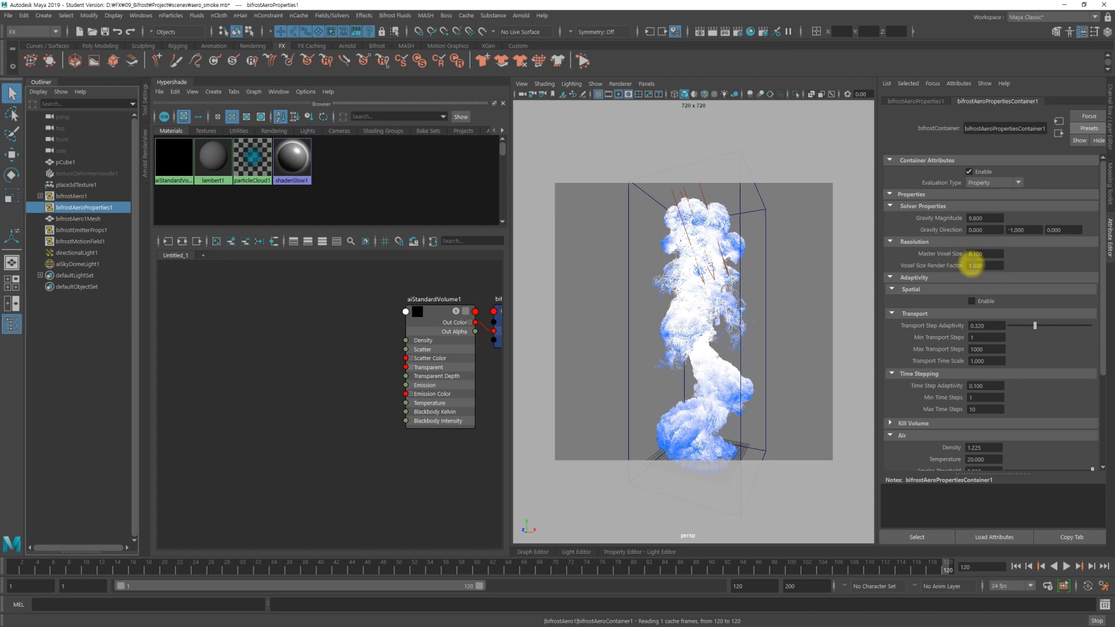
pyautogui.click(987, 254)
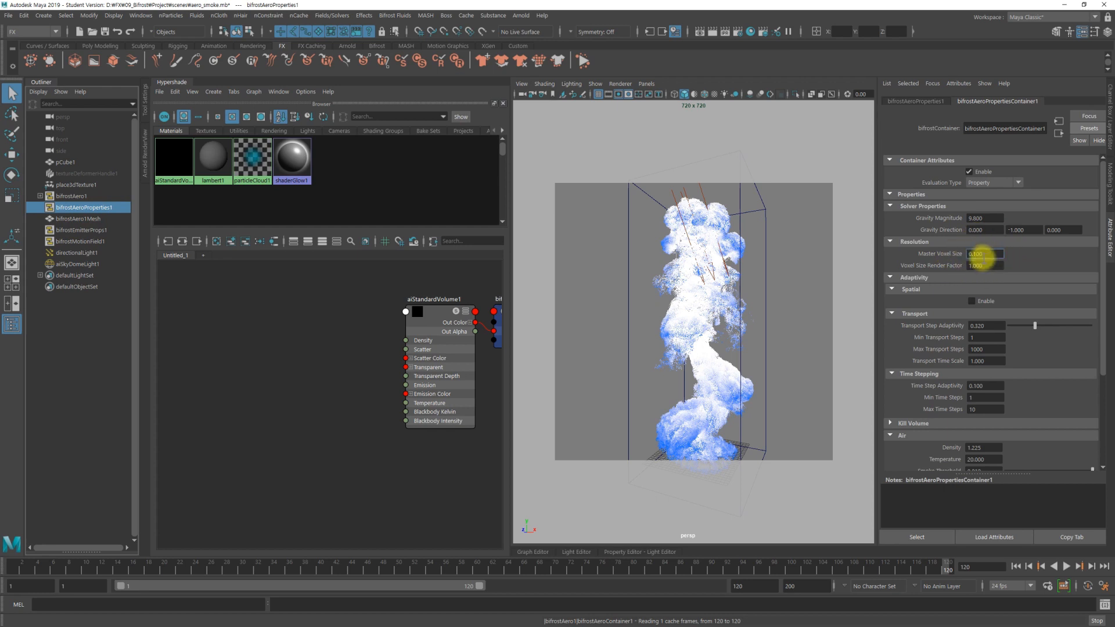
pyautogui.click(85, 396)
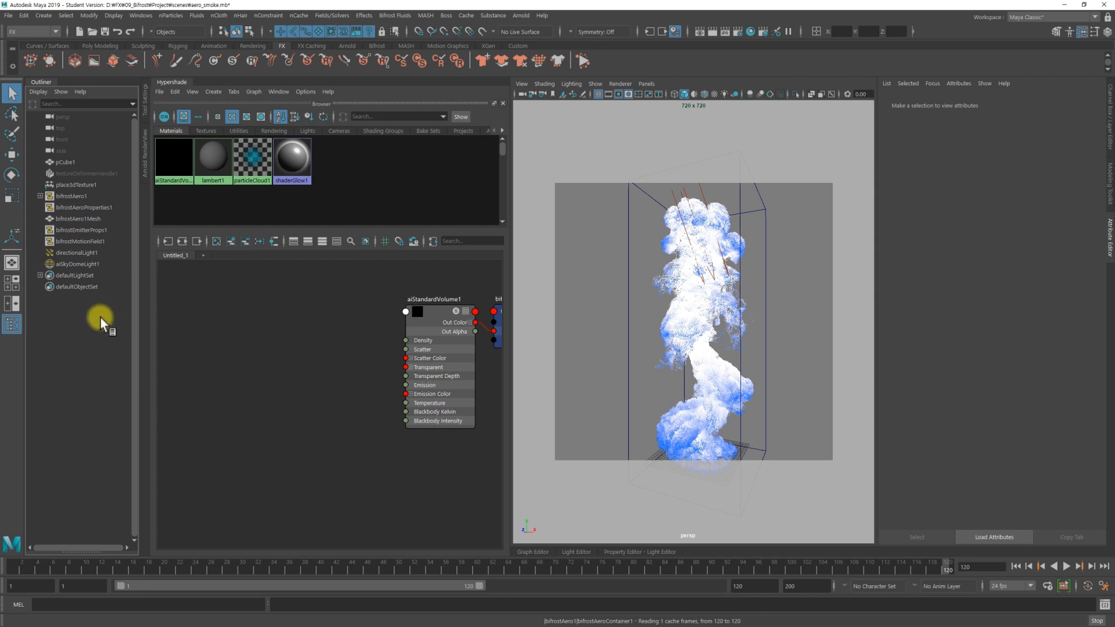
pyautogui.click(268, 349)
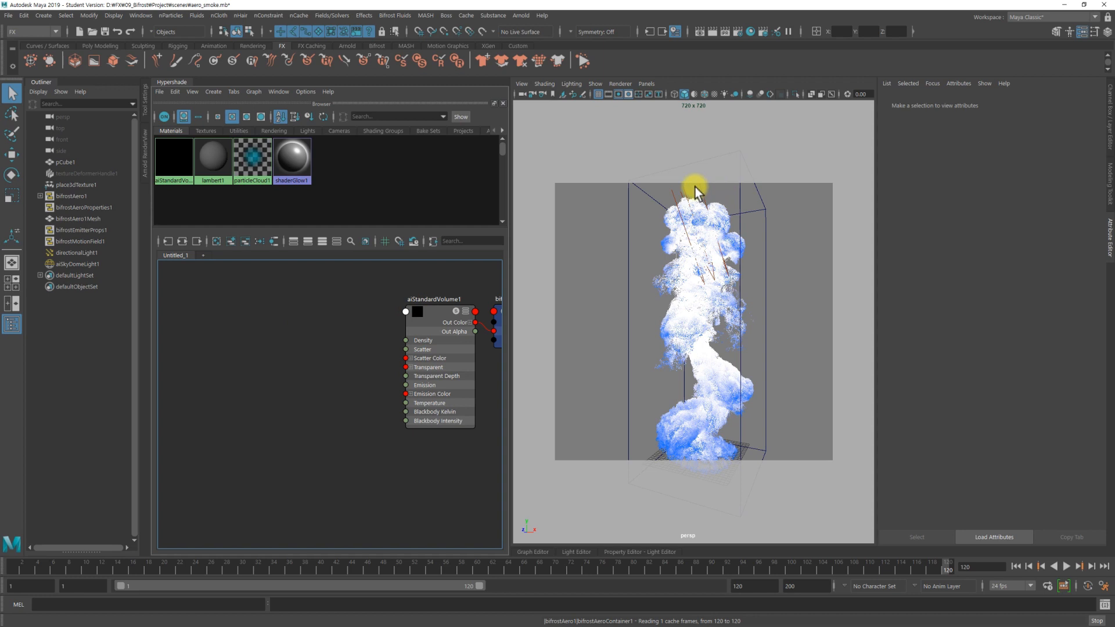
pyautogui.click(68, 253)
pyautogui.click(69, 263)
pyautogui.click(225, 336)
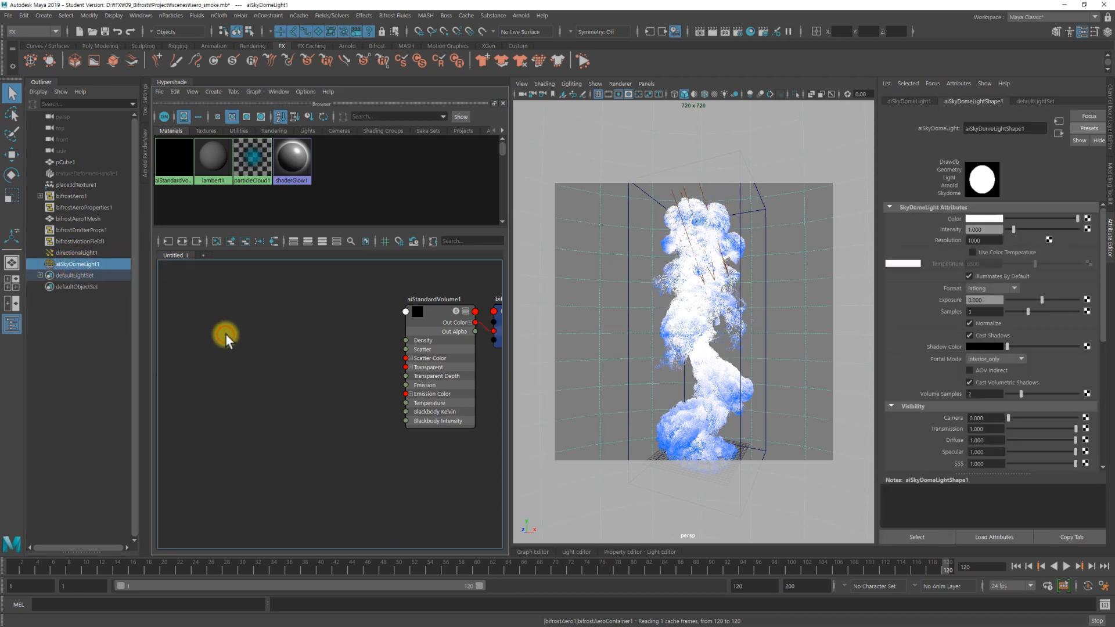
# - Display the attributes of the aiStandardVolume1 shader and bring up the Arnold RenderView
pyautogui.click(410, 318)
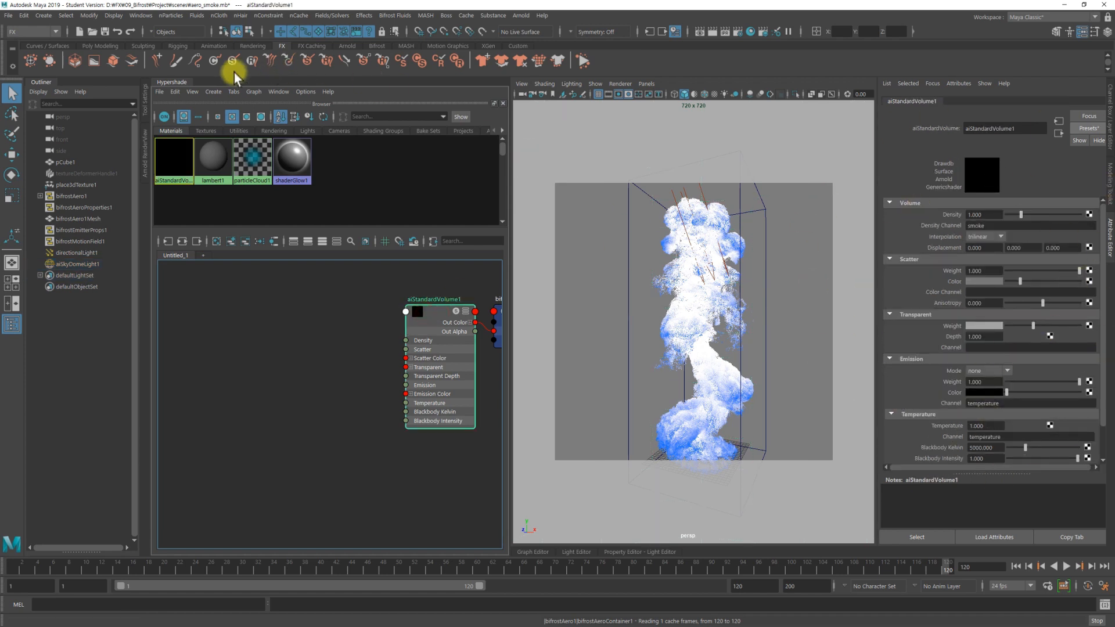
pyautogui.click(521, 16)
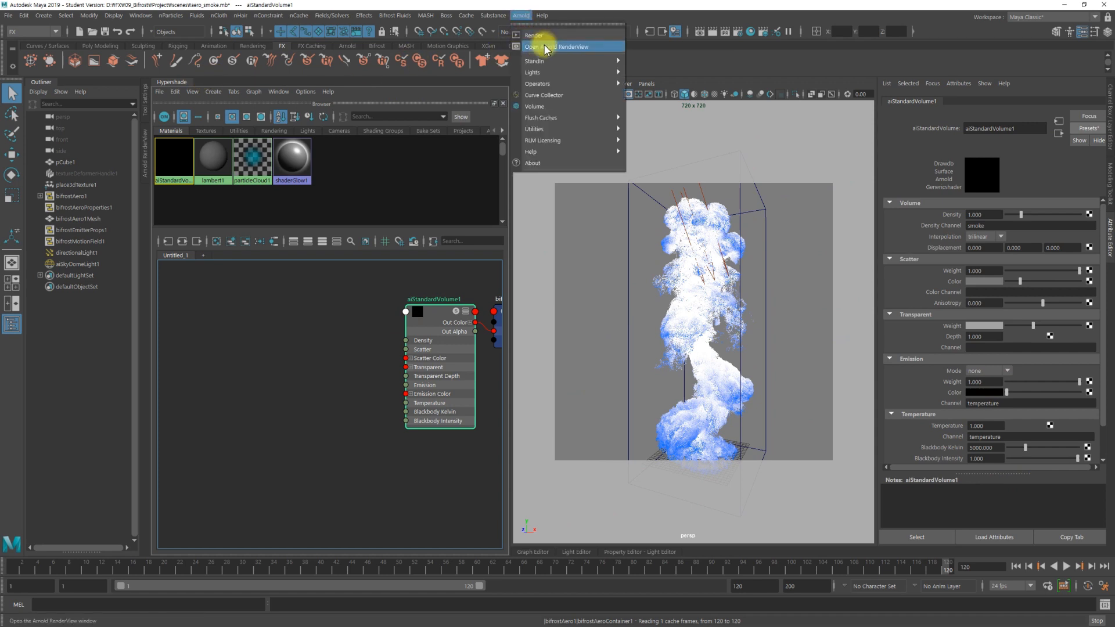
pyautogui.click(542, 39)
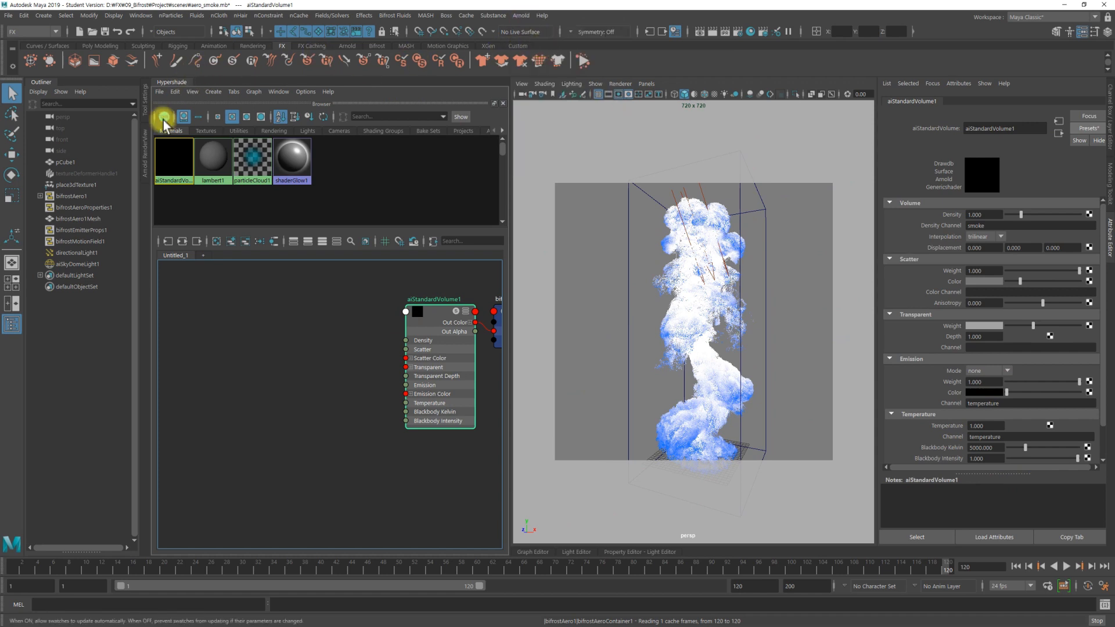
pyautogui.click(145, 161)
pyautogui.click(43, 82)
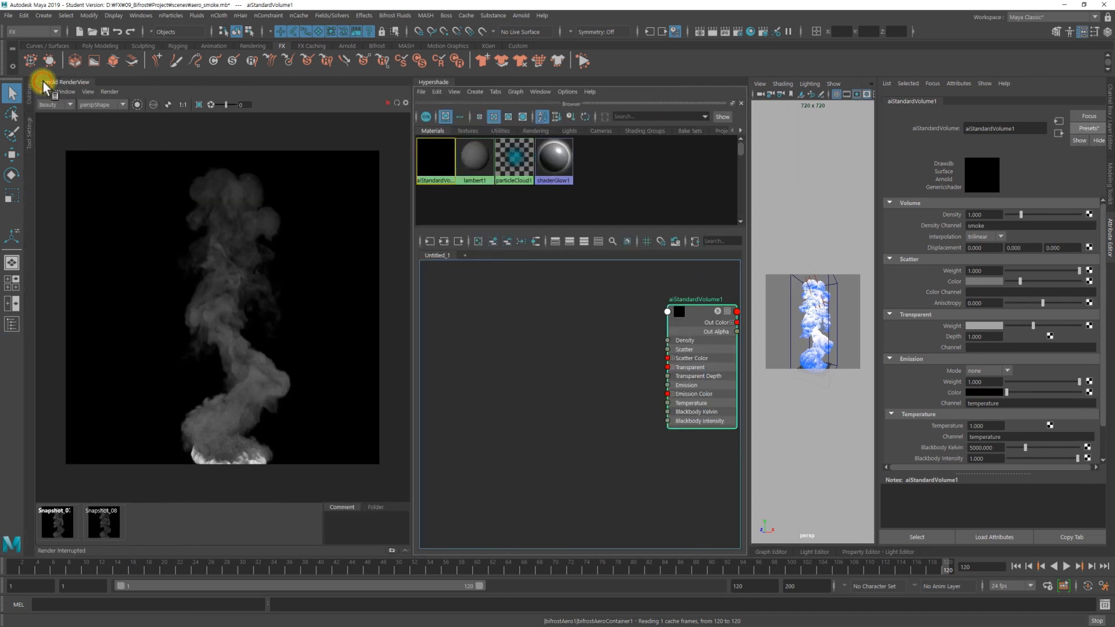
# - Resize the render, Hypershade, viewport and attribute areas and bring the aiStandardVolume1 node into view
pyautogui.moveTo(413, 308); pyautogui.dragTo(403, 308)
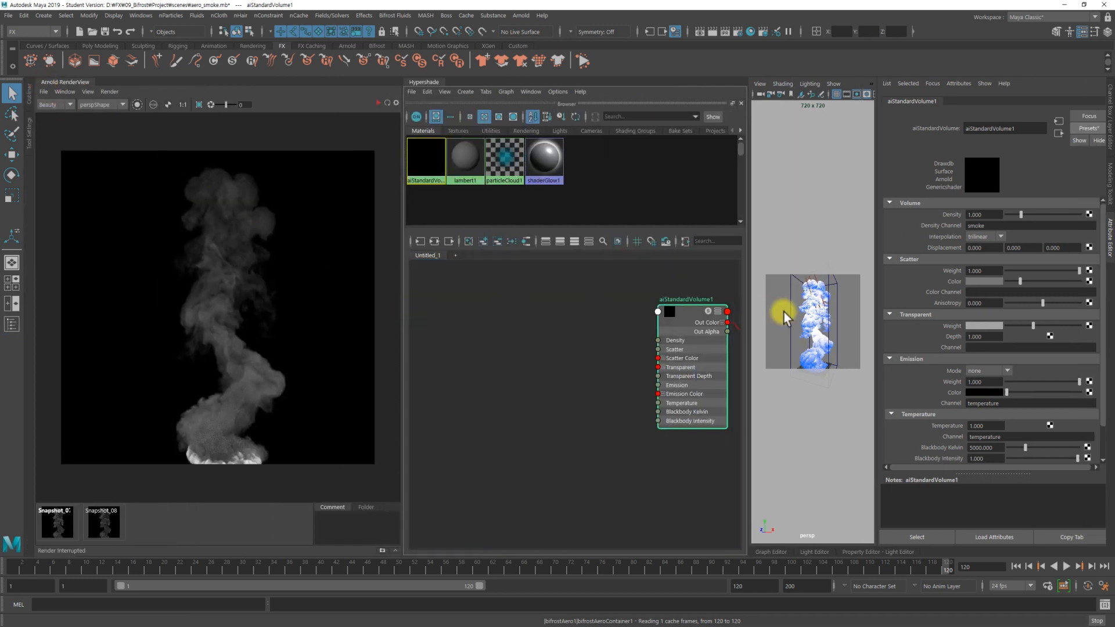
pyautogui.moveTo(747, 308); pyautogui.dragTo(627, 306)
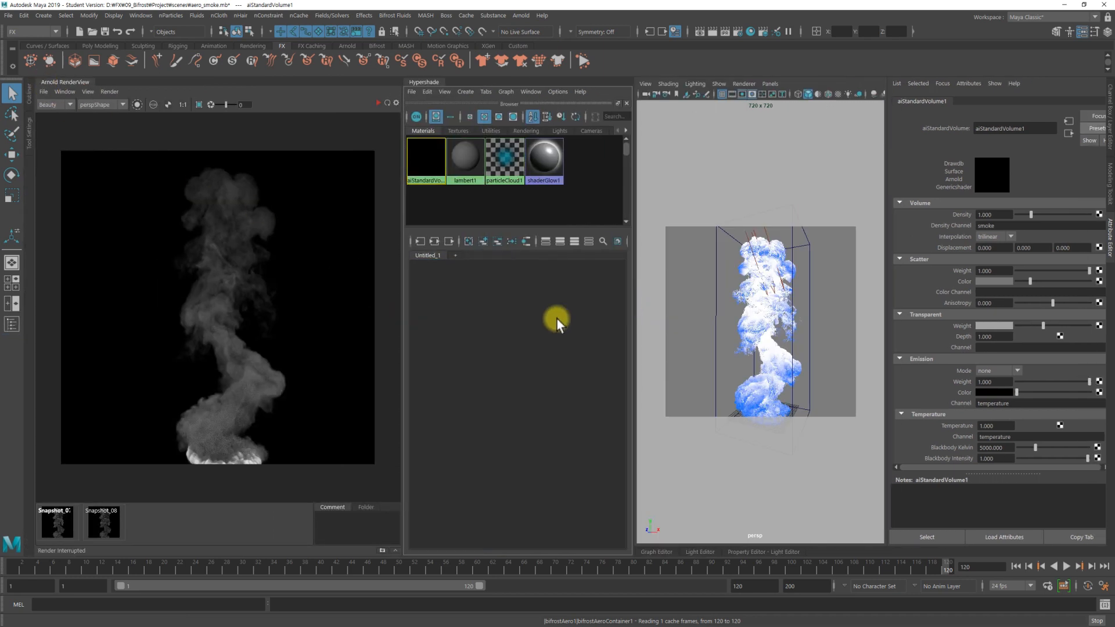
pyautogui.moveTo(556, 318); pyautogui.dragTo(426, 339, button='middle')
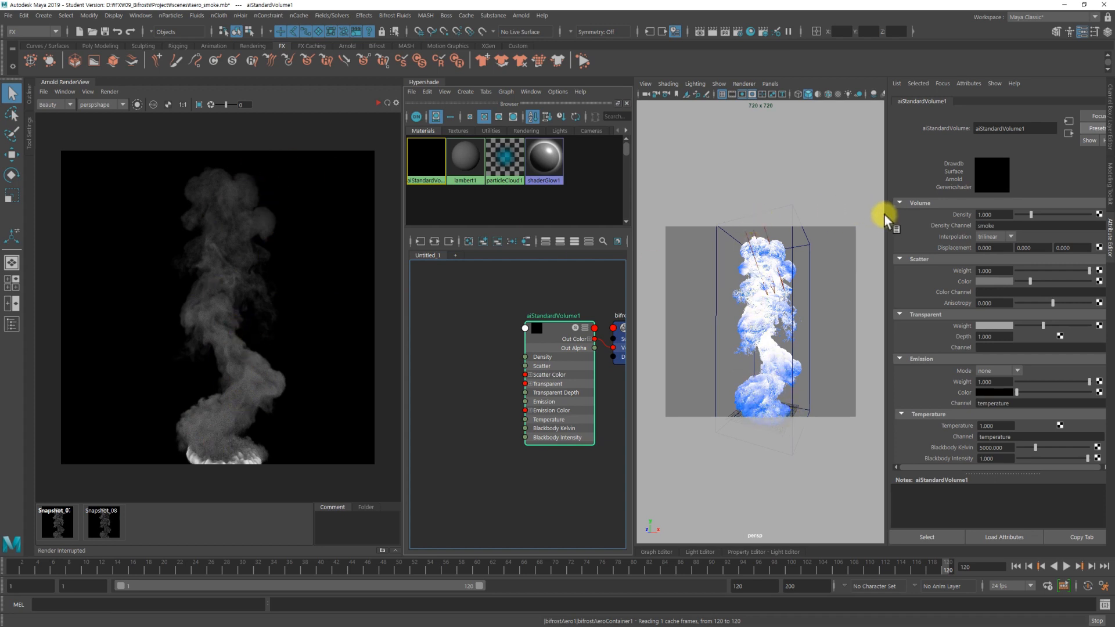
pyautogui.moveTo(885, 224); pyautogui.dragTo(870, 226)
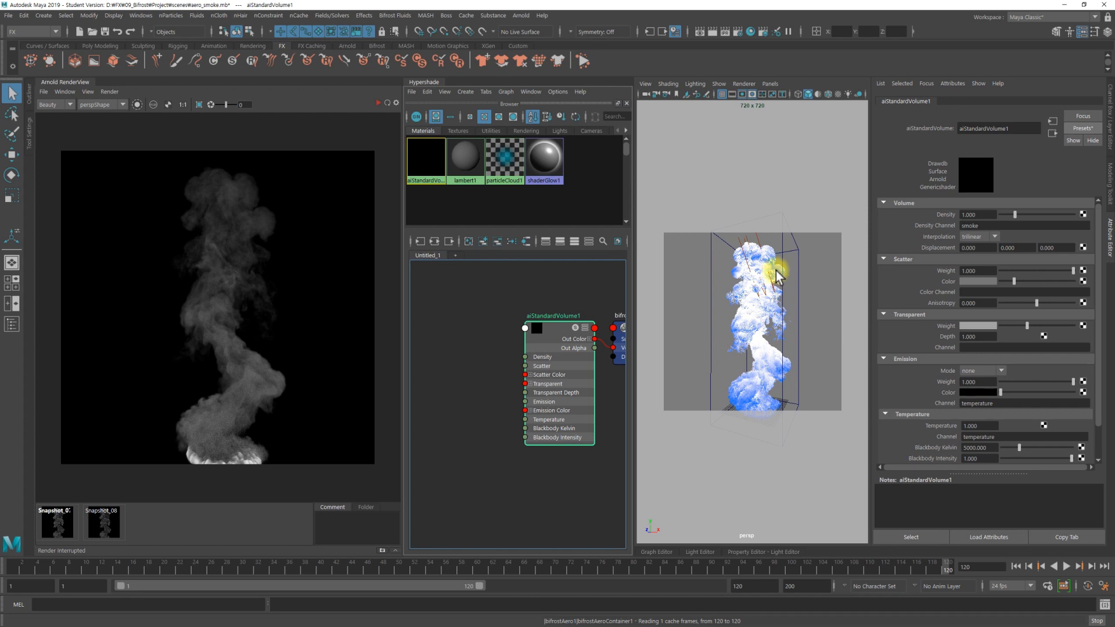
# - Set the Transparent Weight of aiStandardVolume1 to black and update the Arnold render of the smoke
pyautogui.click(987, 226)
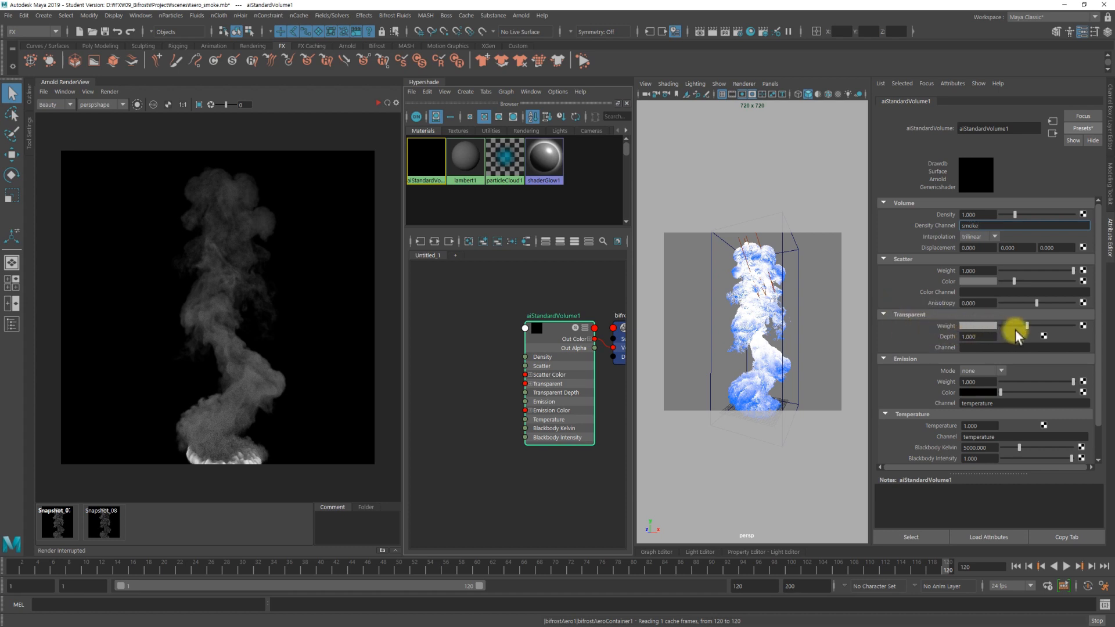
pyautogui.moveTo(1023, 325); pyautogui.dragTo(858, 342)
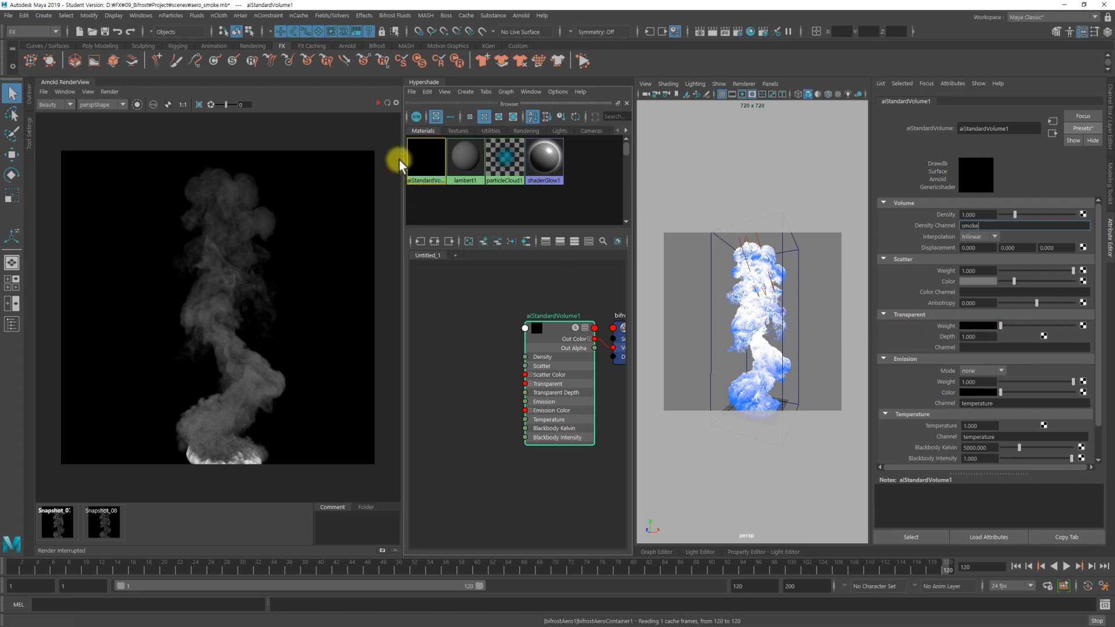
pyautogui.click(387, 104)
pyautogui.click(1023, 247)
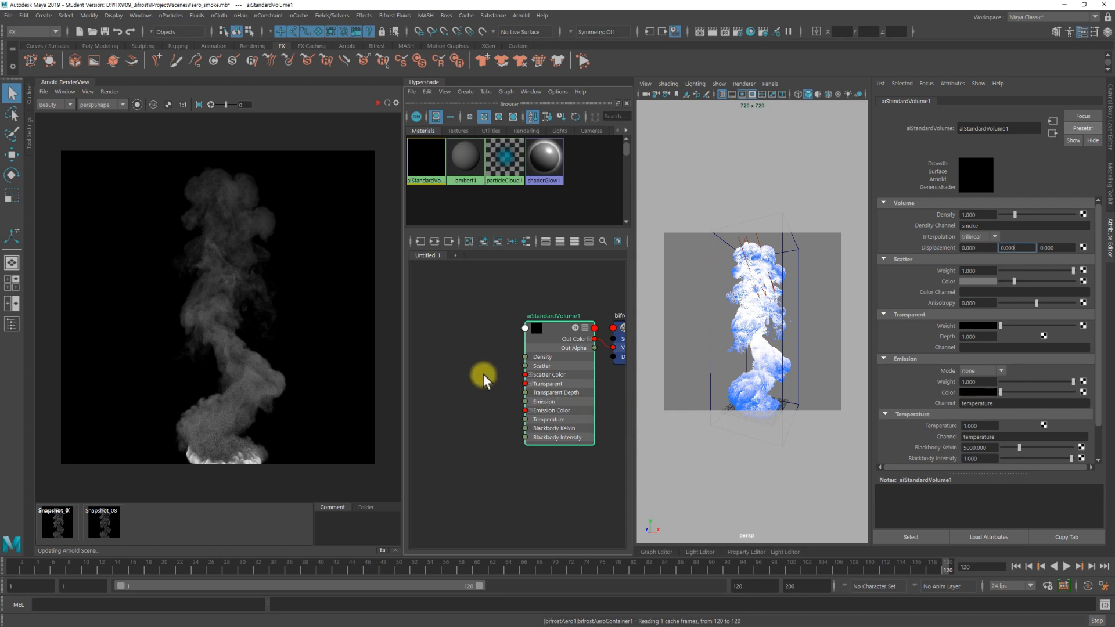
pyautogui.click(483, 343)
pyautogui.moveTo(555, 327); pyautogui.dragTo(549, 317)
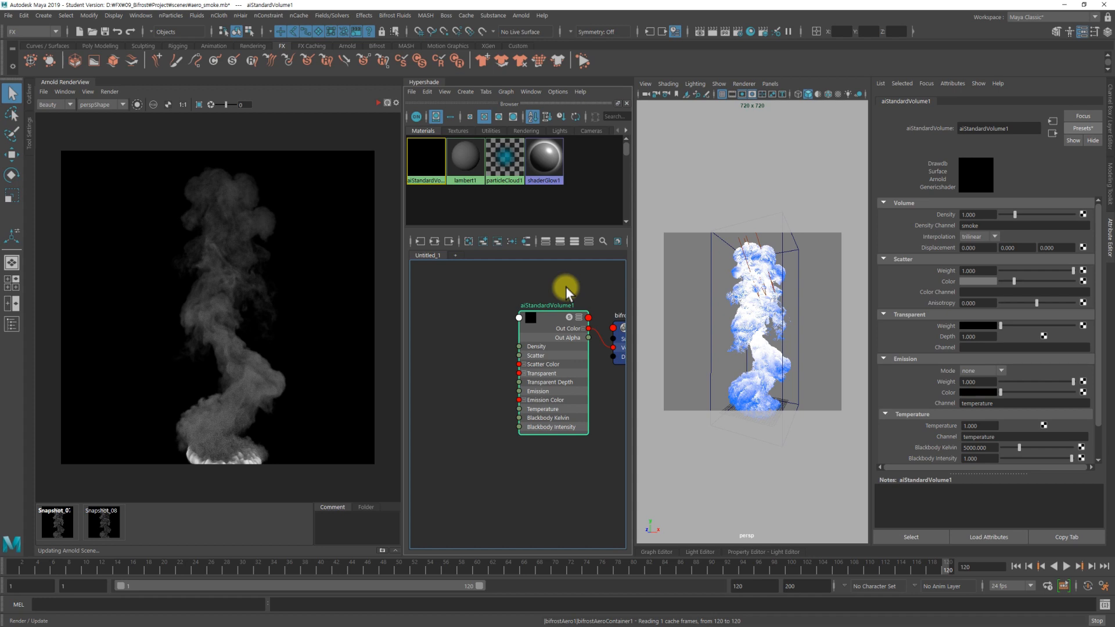
pyautogui.click(716, 287)
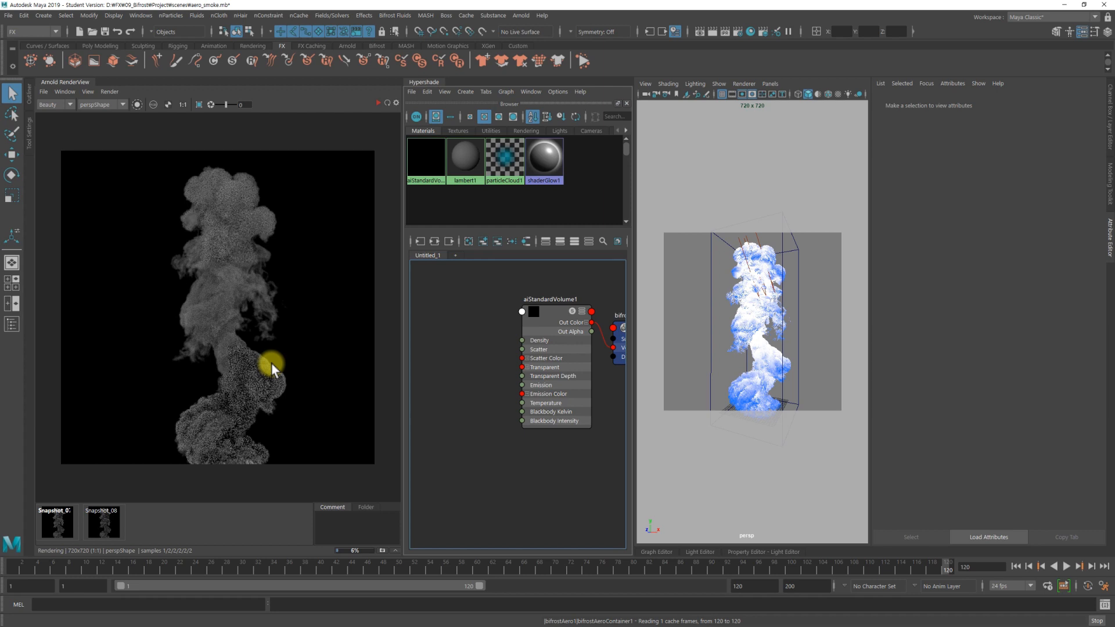
# - Select the aiStandardVolume1 node and examine its Density Channel entry
pyautogui.click(558, 310)
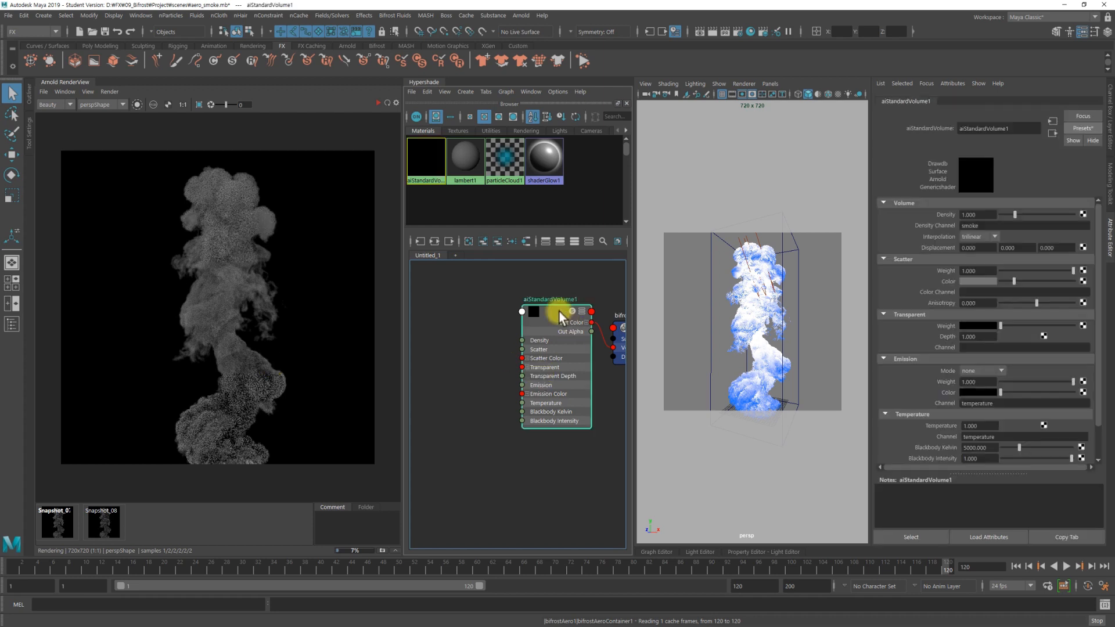
pyautogui.doubleClick(984, 225)
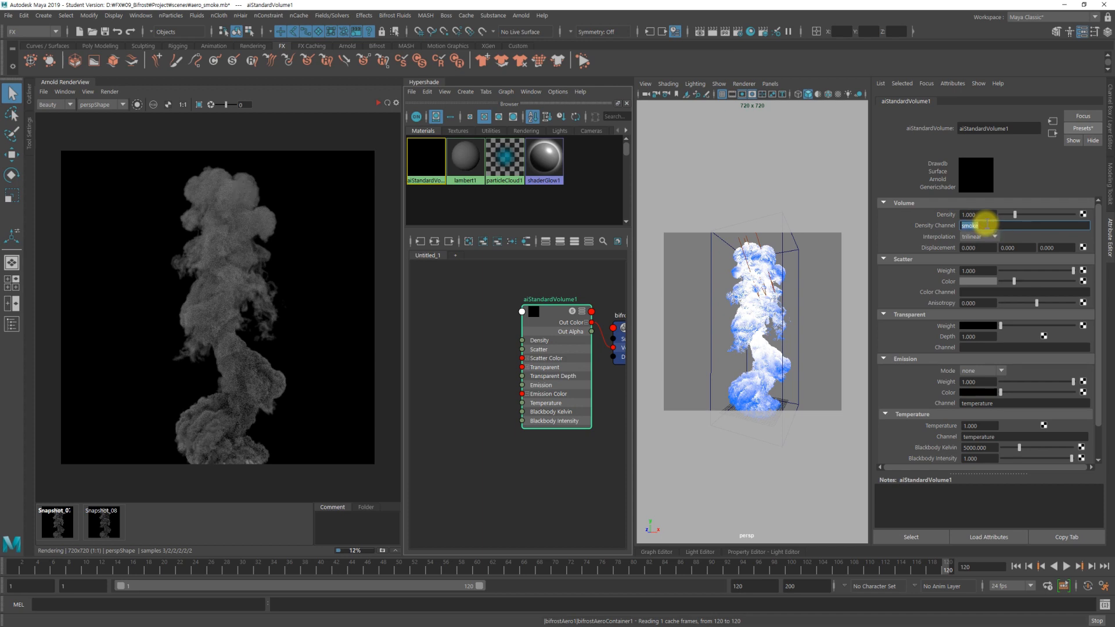
# - Compare the two stored render snapshots of the smoke plume by switching back and forth between them
pyautogui.click(56, 525)
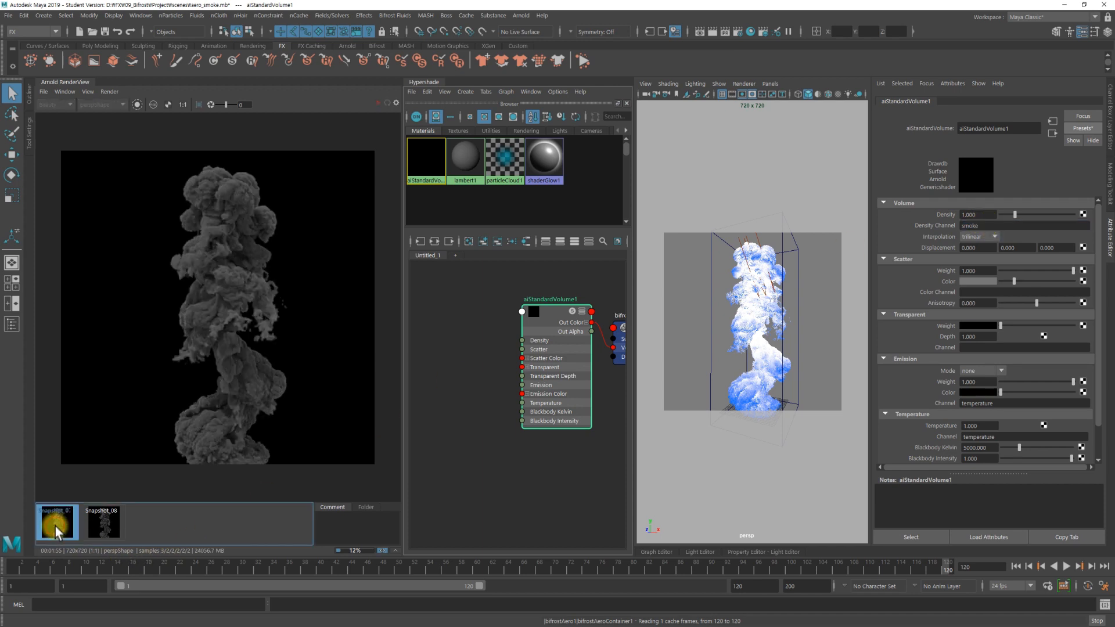
pyautogui.click(100, 525)
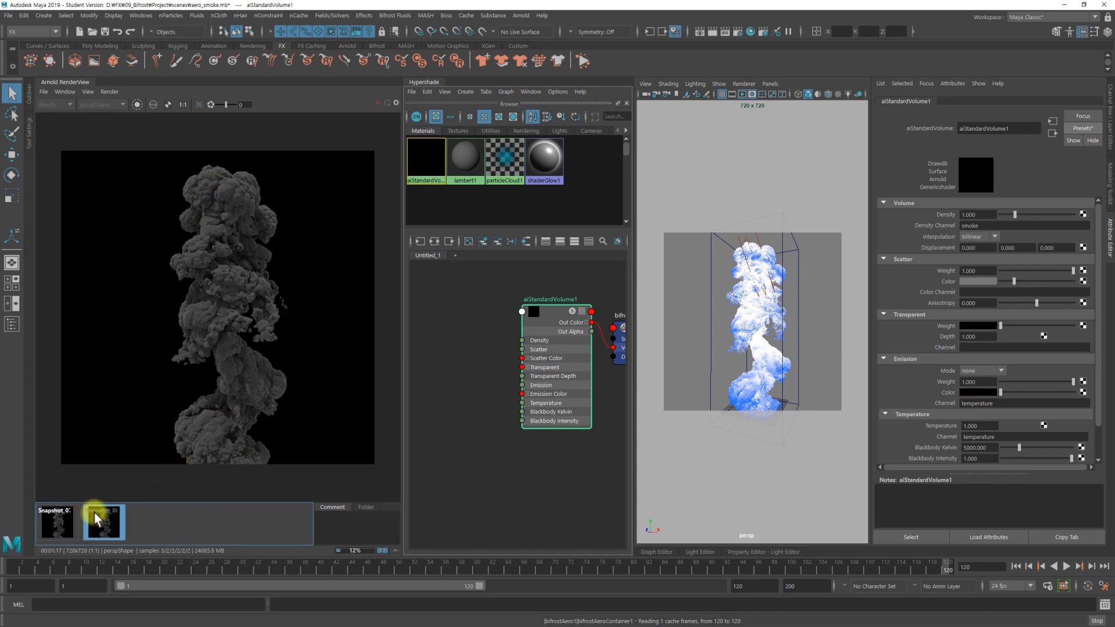
pyautogui.click(62, 521)
pyautogui.click(97, 519)
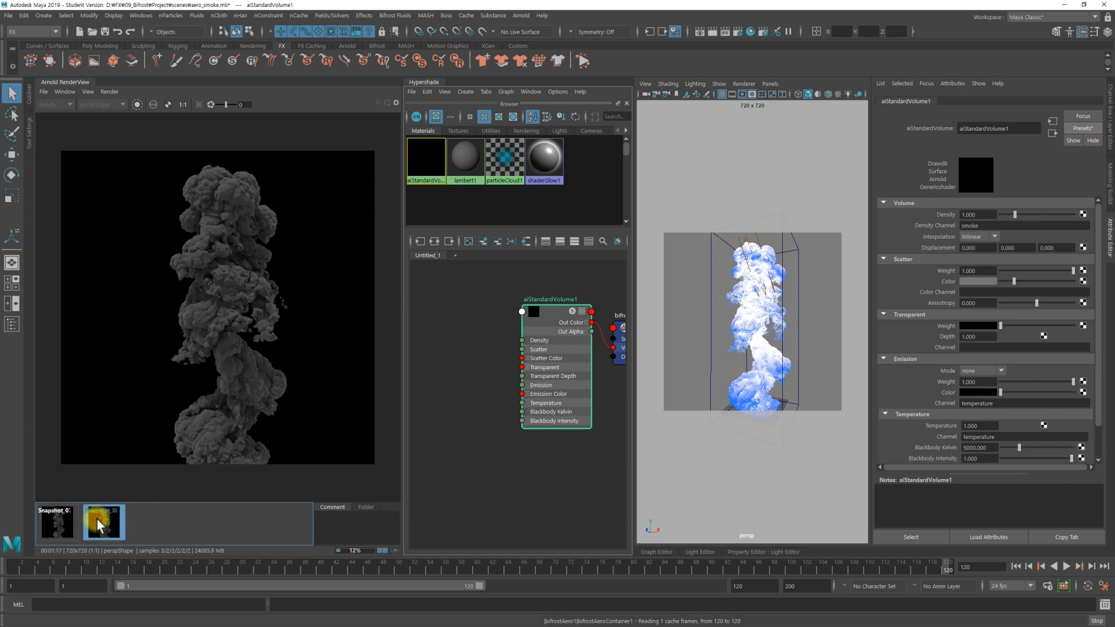
pyautogui.click(49, 516)
pyautogui.click(97, 515)
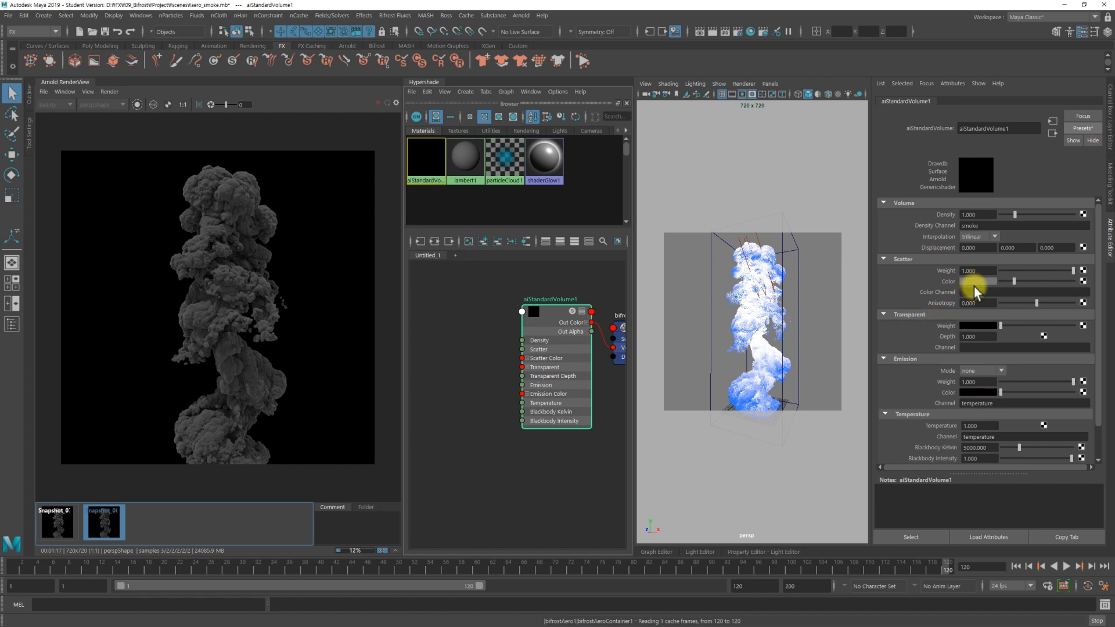
pyautogui.click(66, 516)
pyautogui.click(91, 520)
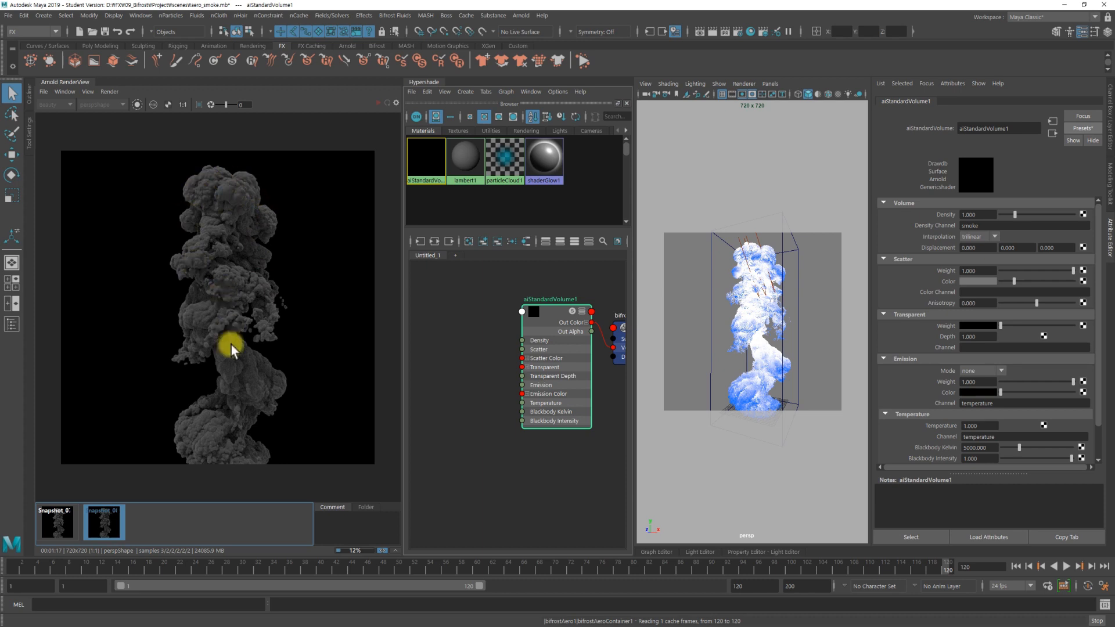
pyautogui.click(56, 524)
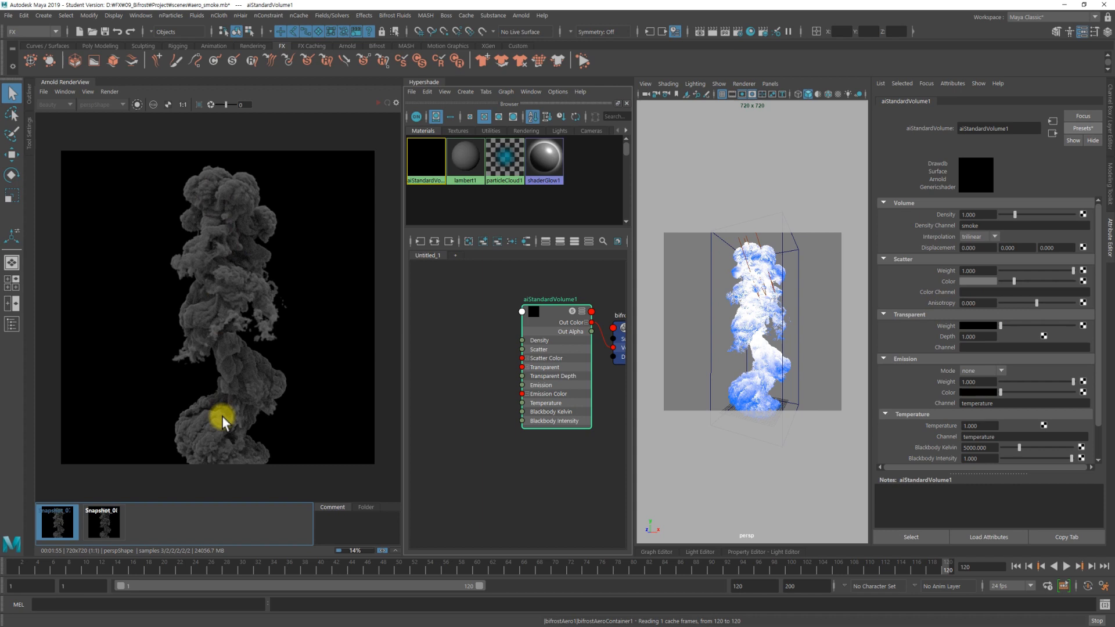
pyautogui.click(104, 524)
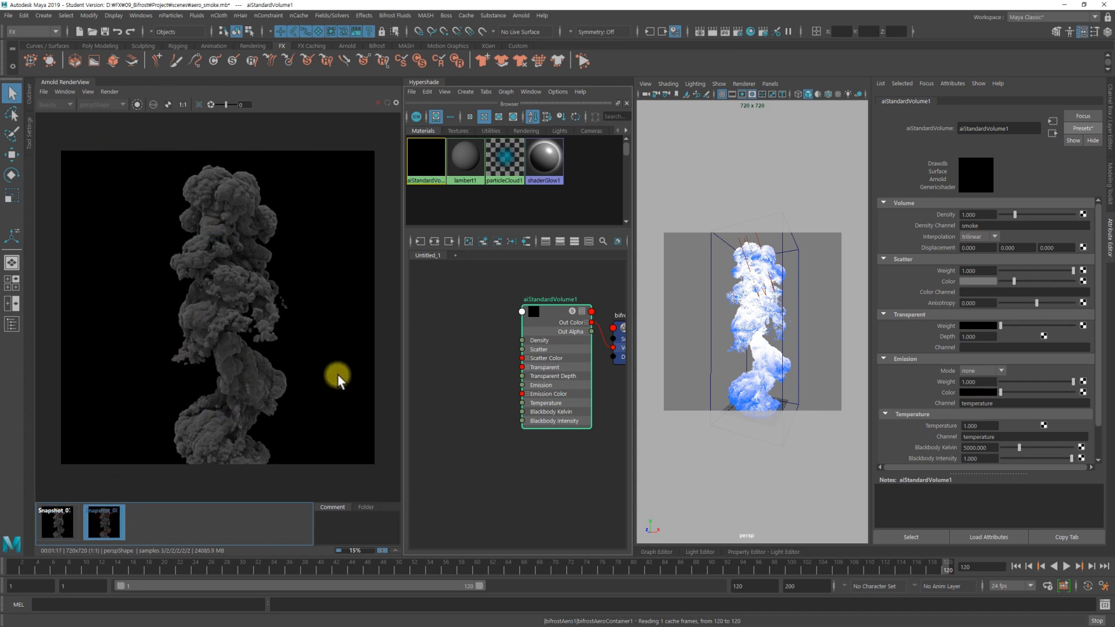
# - Set the Density Channel of aiStandardVolume1 to density and update the live Arnold render of the smoke
pyautogui.doubleClick(995, 225)
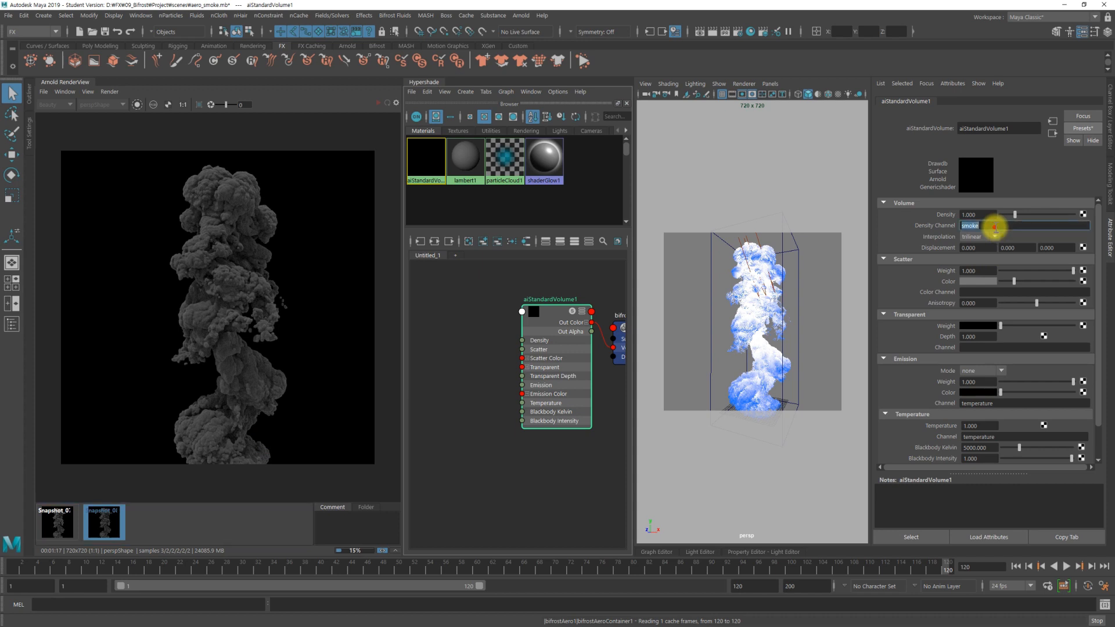
pyautogui.write('density')
pyautogui.press('Return')
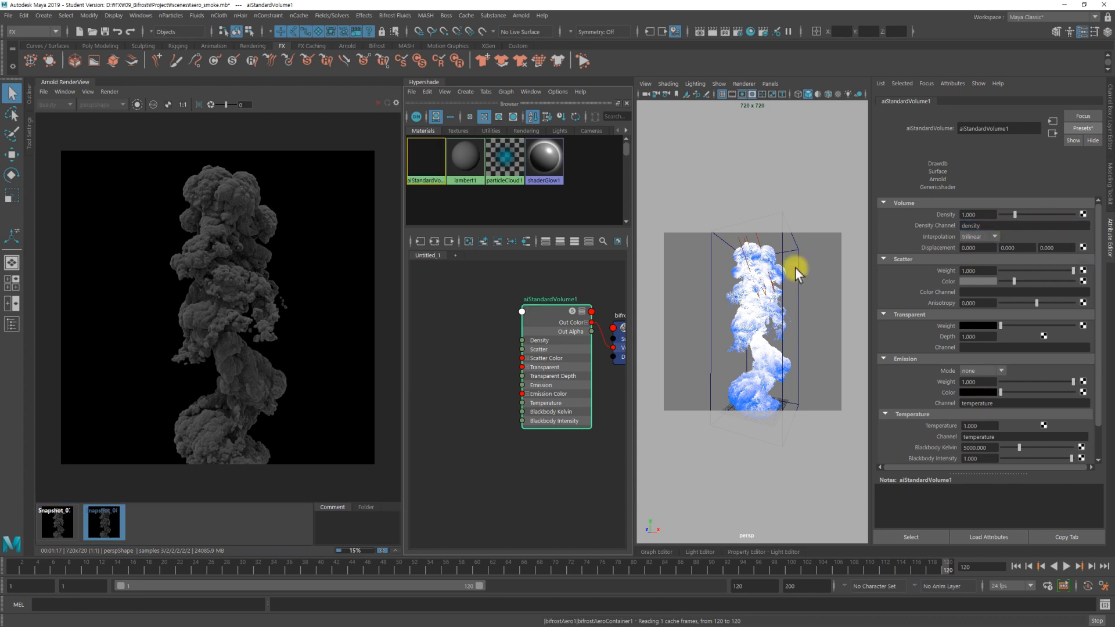
pyautogui.click(383, 549)
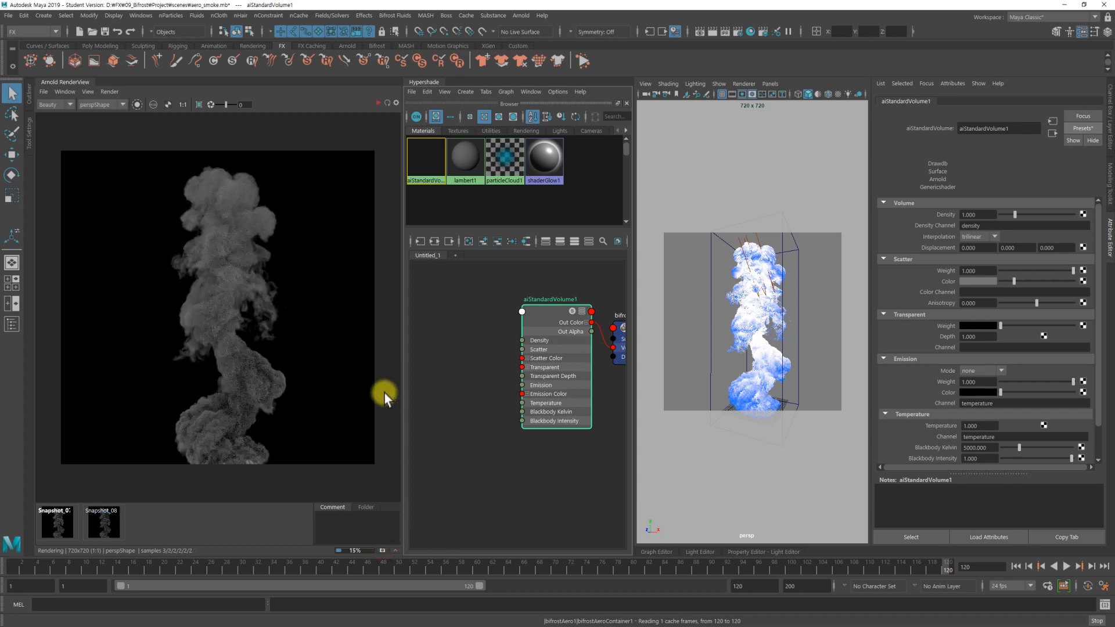
pyautogui.click(378, 103)
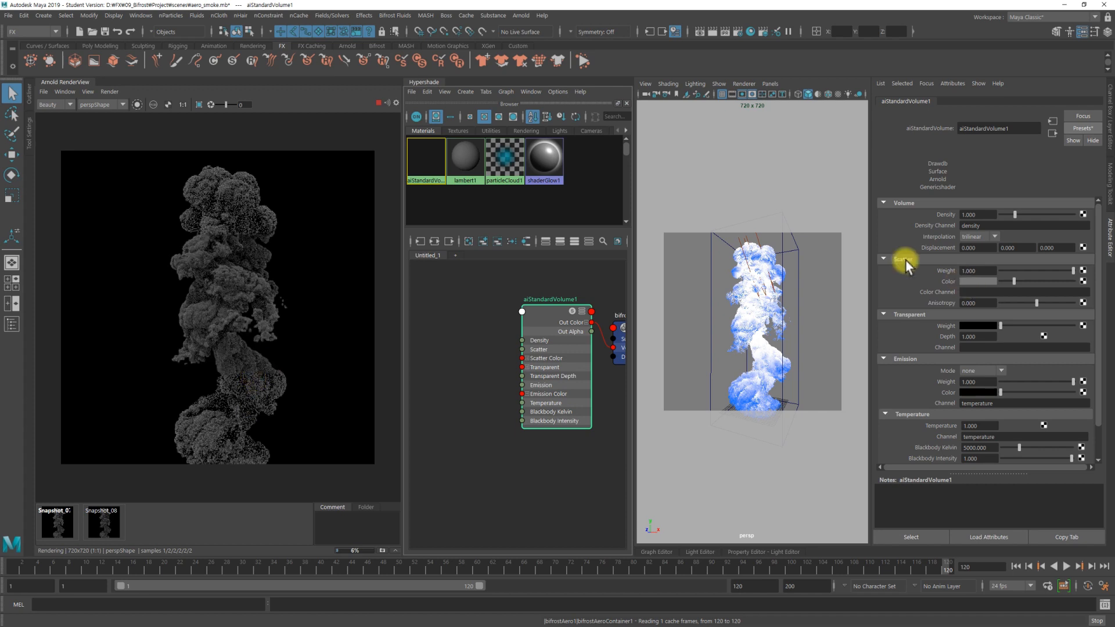
# - Tint the Scatter Color of aiStandardVolume1 a dark desaturated blue with a saturation of 0.170 and lower its brightness slightly
pyautogui.click(980, 281)
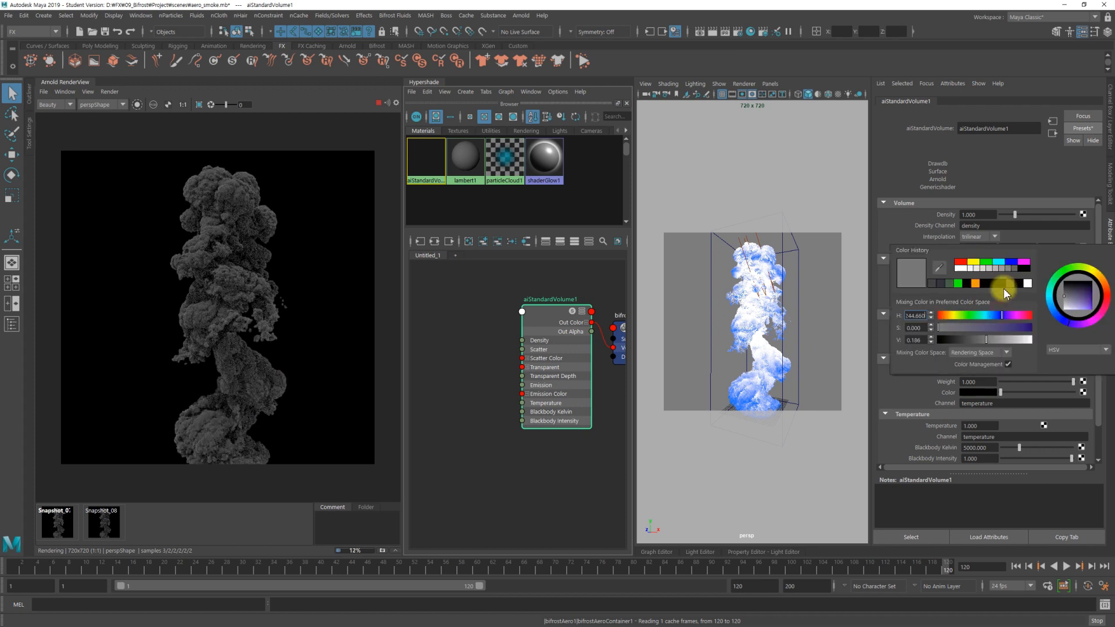
pyautogui.click(1000, 314)
pyautogui.click(954, 328)
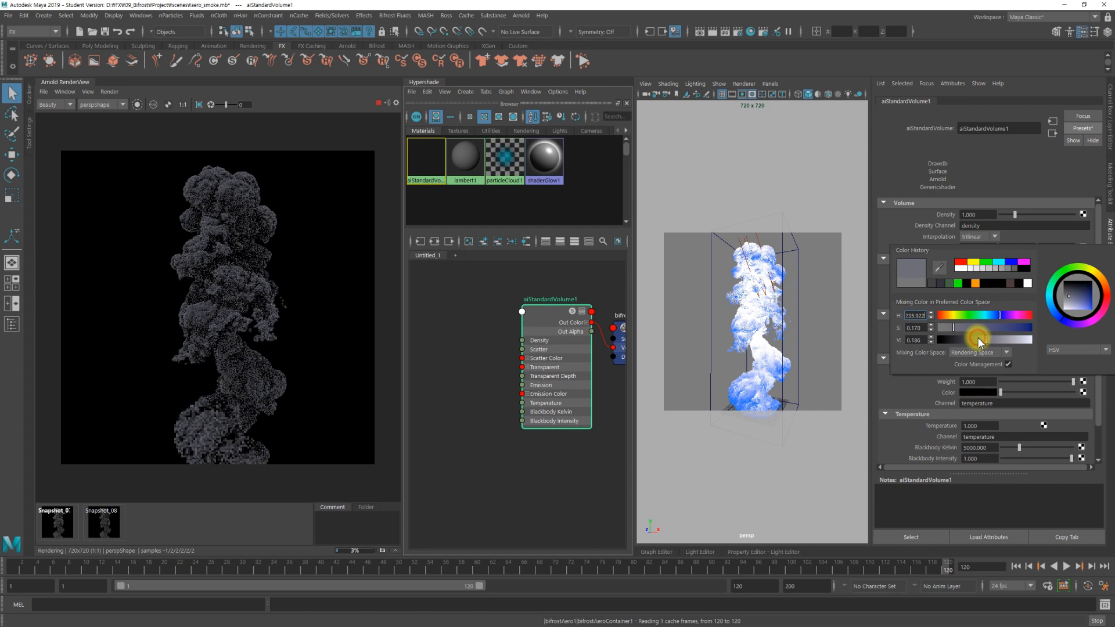
pyautogui.click(978, 339)
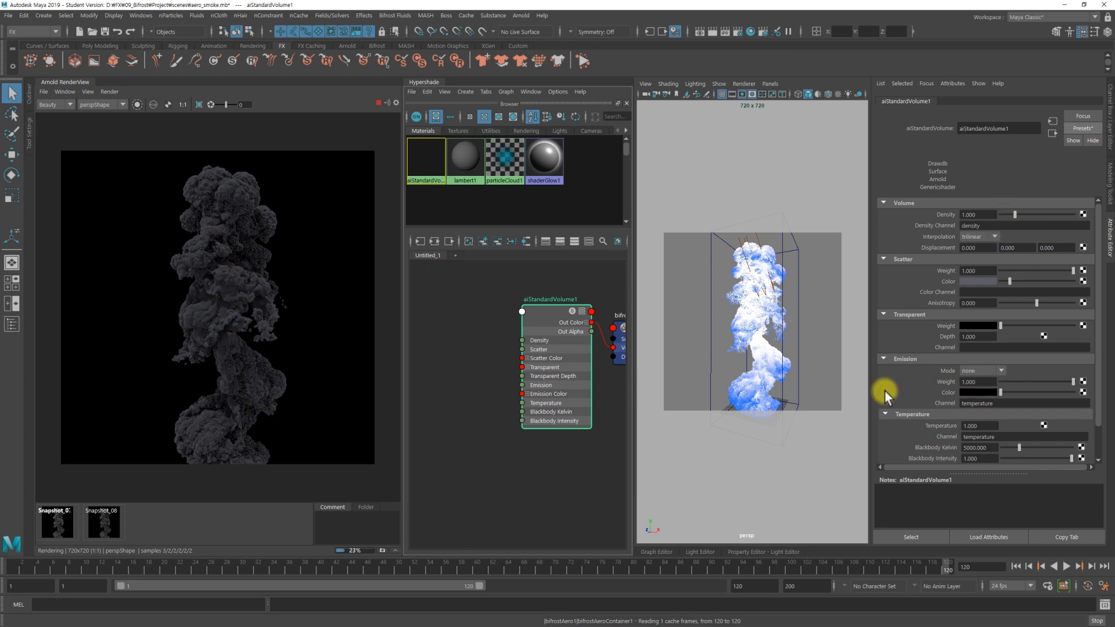
# - Set the Emission Mode of aiStandardVolume1 to blackbody
pyautogui.click(987, 371)
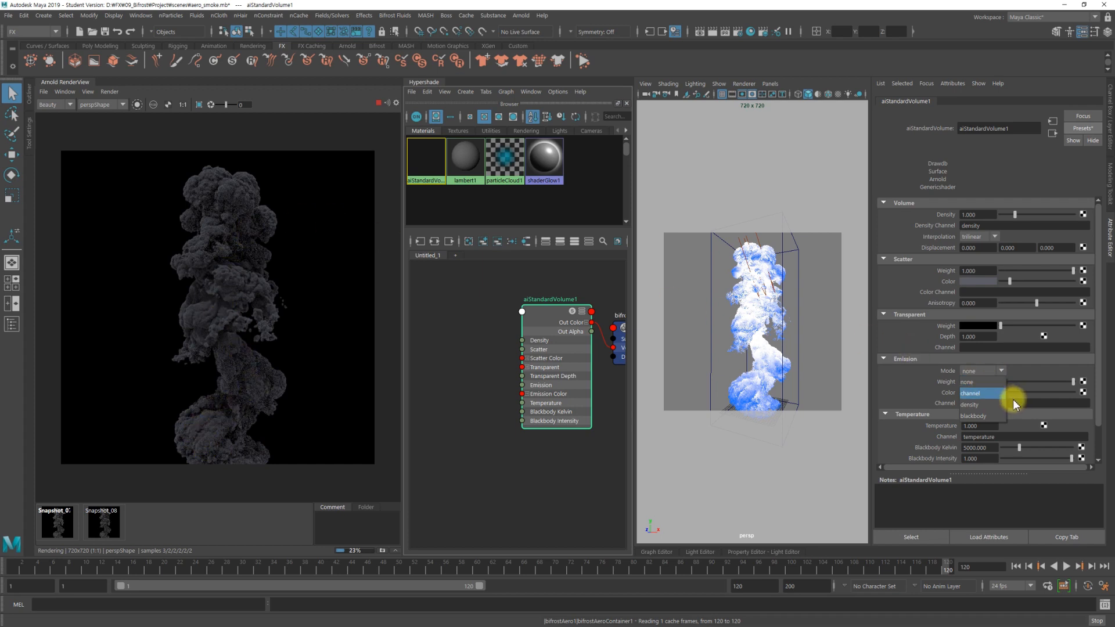
pyautogui.click(985, 416)
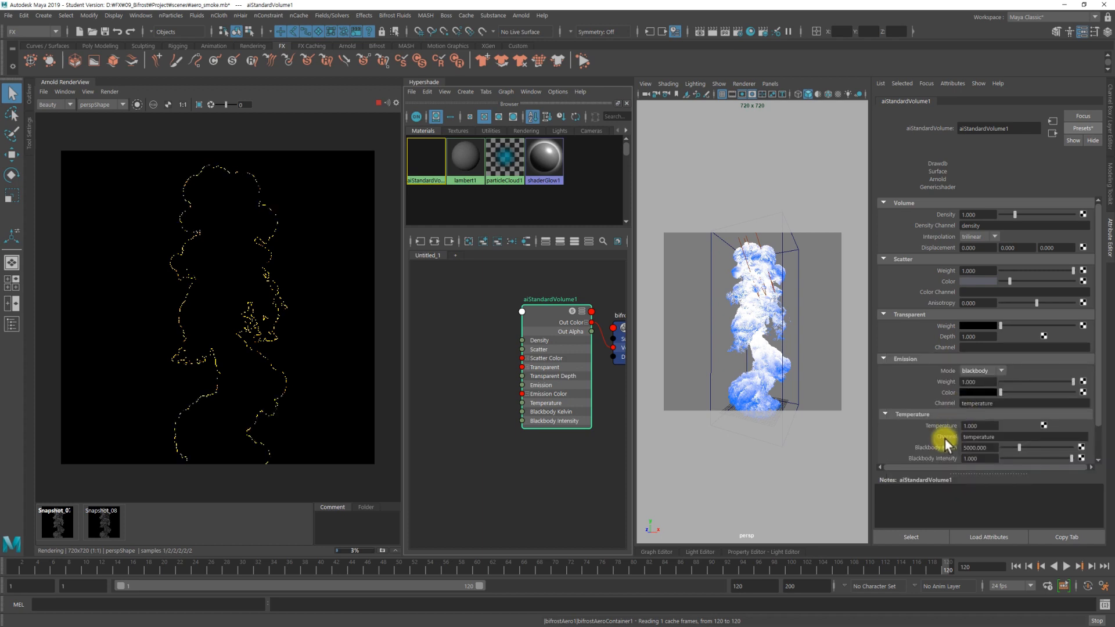
pyautogui.click(967, 390)
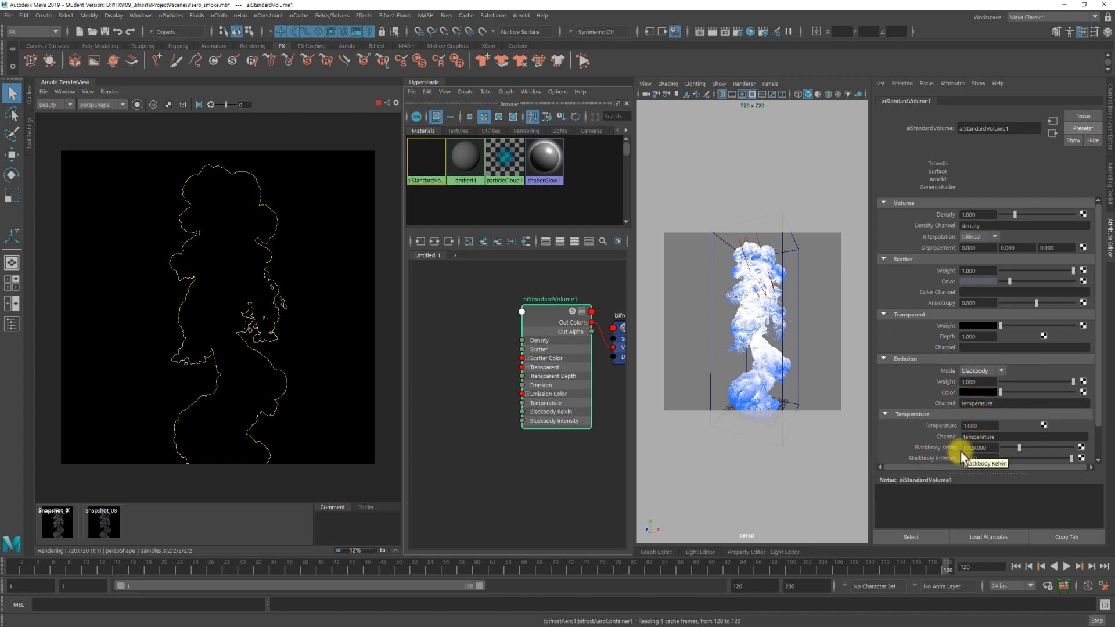
# - Try Blackbody Kelvin values of 1, 2 and 3 on aiStandardVolume1 while checking the glow in the render
pyautogui.click(989, 447)
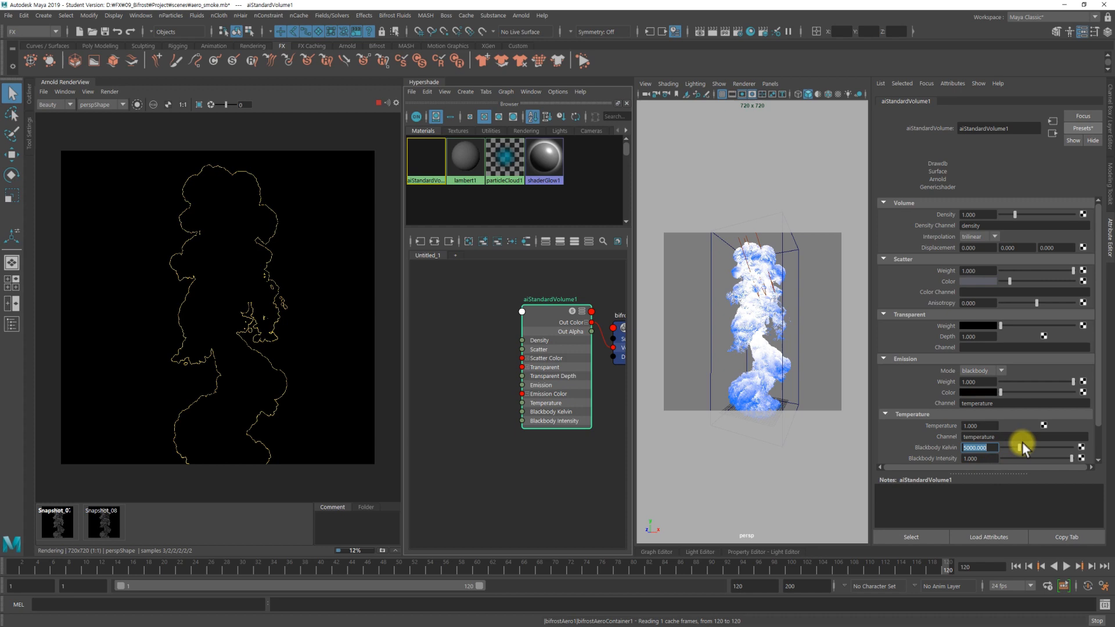
pyautogui.write('1')
pyautogui.press('Return')
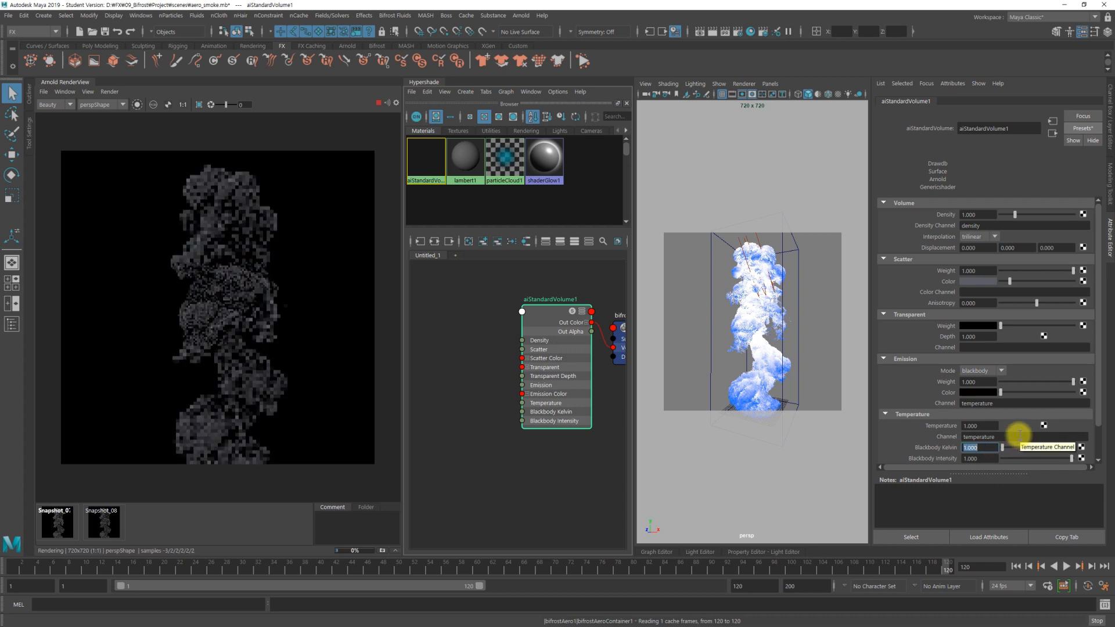
pyautogui.click(983, 447)
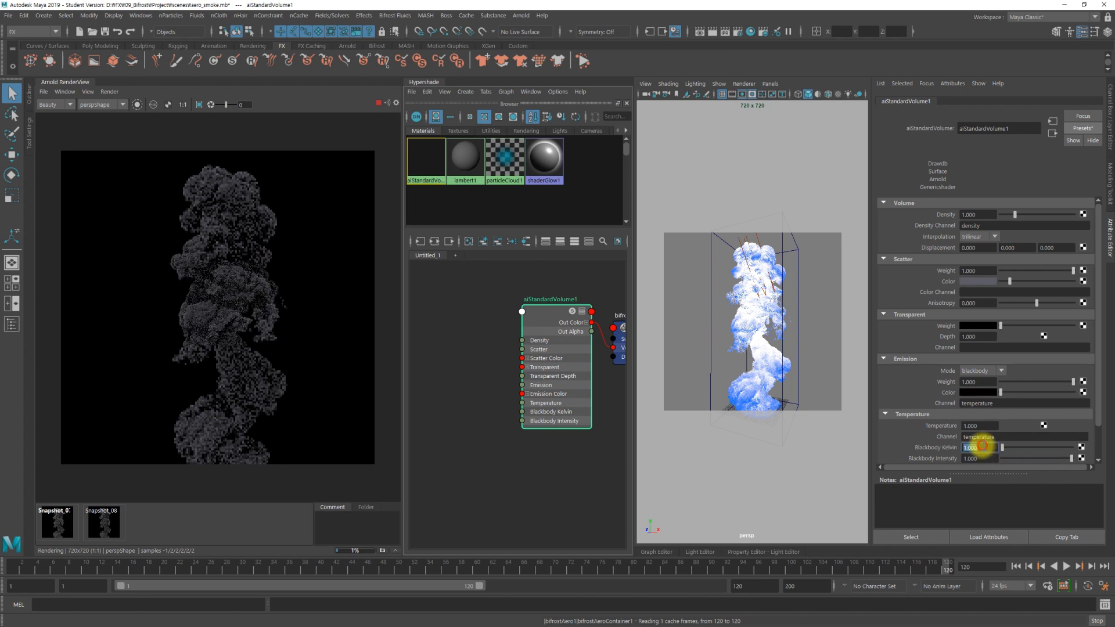
pyautogui.doubleClick(983, 447)
pyautogui.write('2')
pyautogui.press('Return')
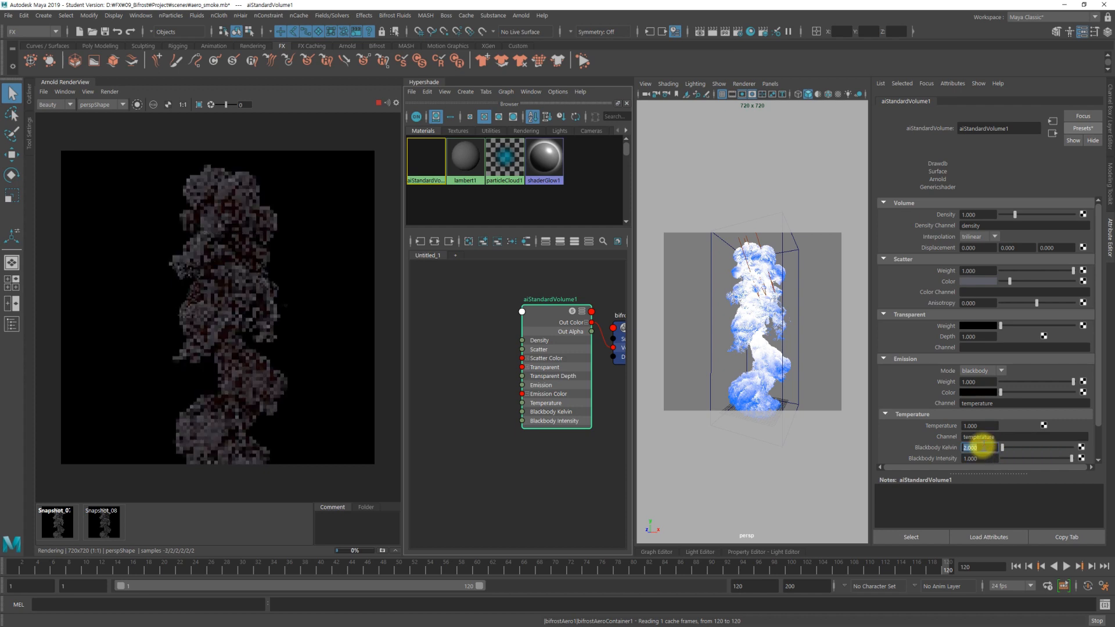
pyautogui.write('3')
pyautogui.press('Return')
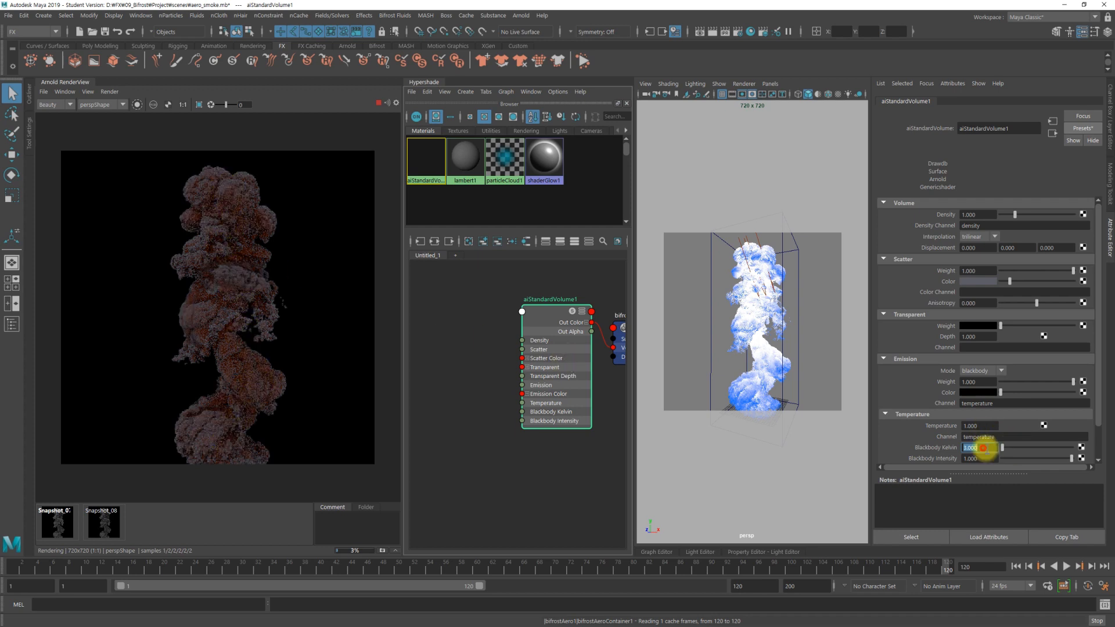
# - Raise the Blackbody Kelvin of aiStandardVolume1 through 4 and 5 to 7.5
pyautogui.write('4')
pyautogui.press('Return')
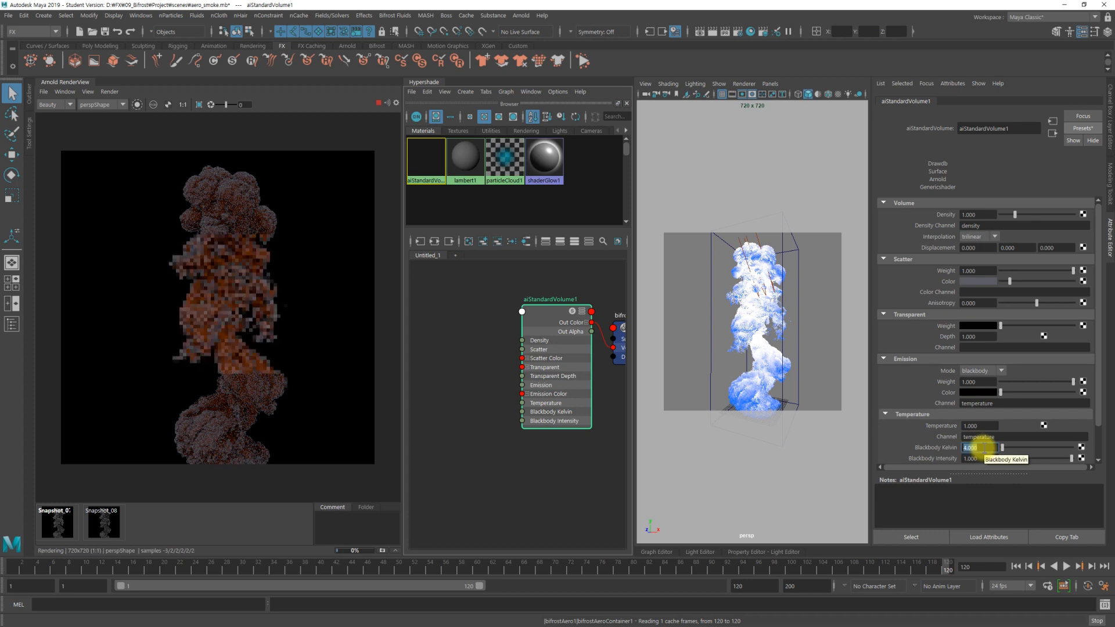
pyautogui.write('5')
pyautogui.press('Return')
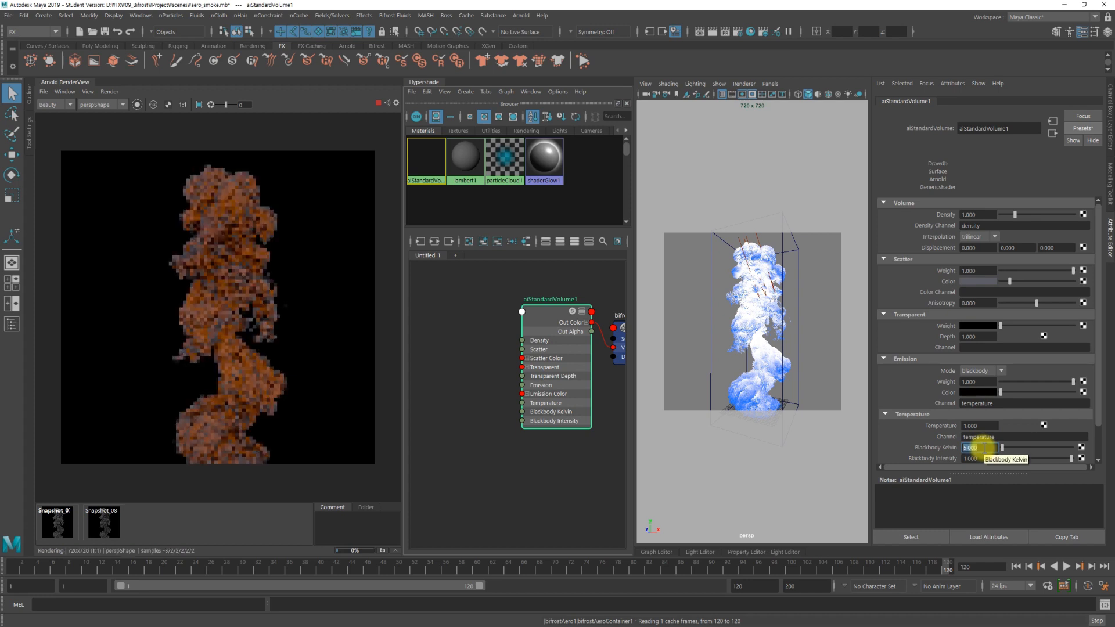
pyautogui.write('7.5')
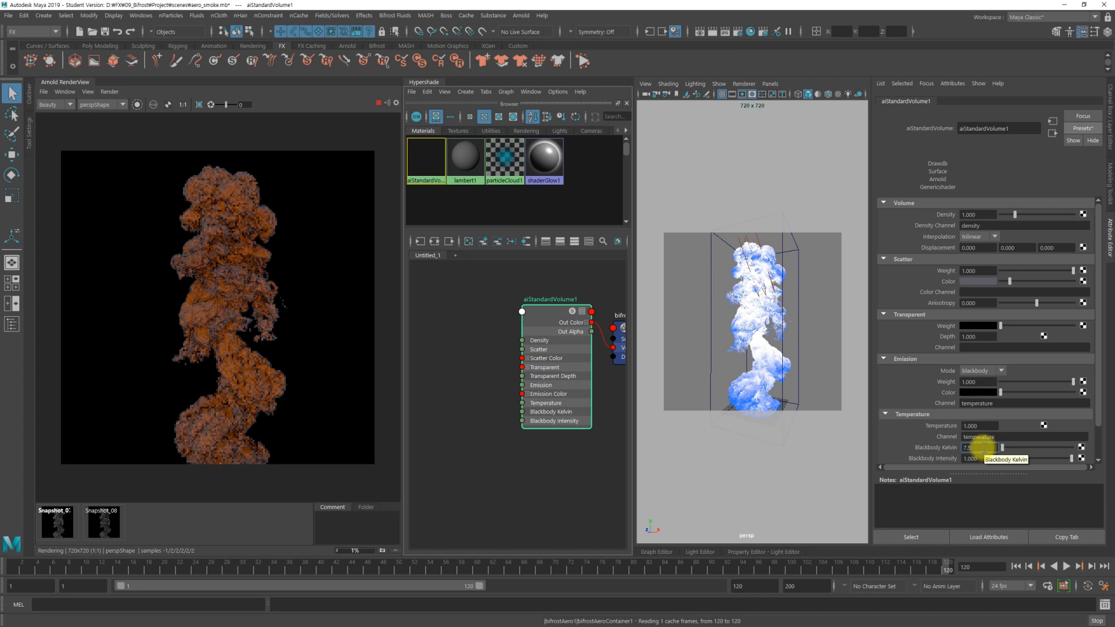
pyautogui.press('Return')
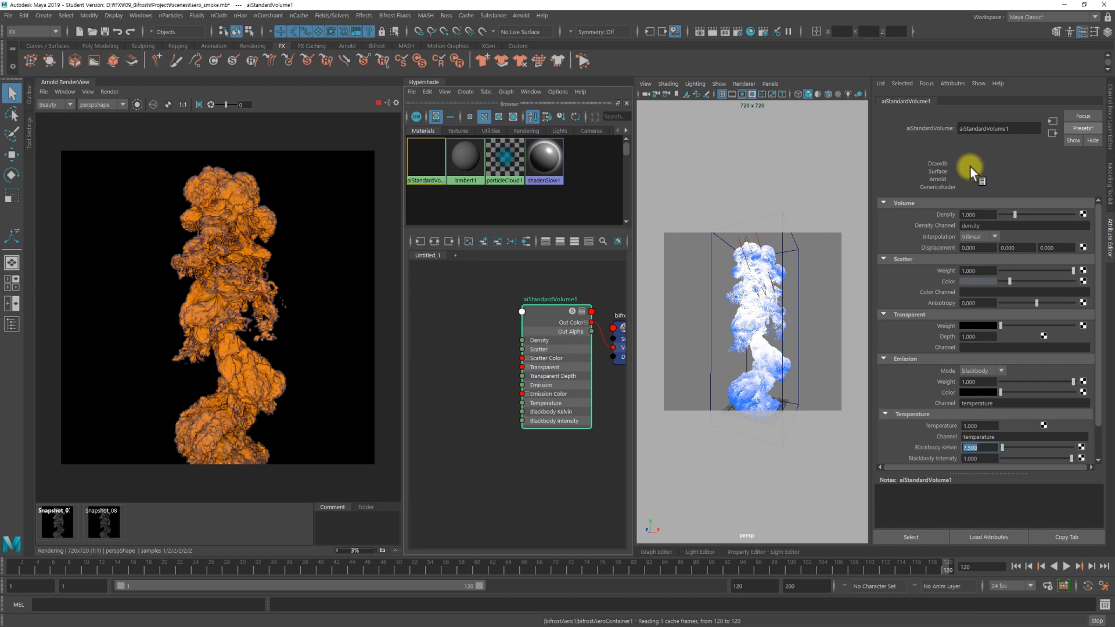
# - Try Transparent Depth values of 0.1, 0.02 and 0.03 on aiStandardVolume1 while checking the render
pyautogui.click(987, 225)
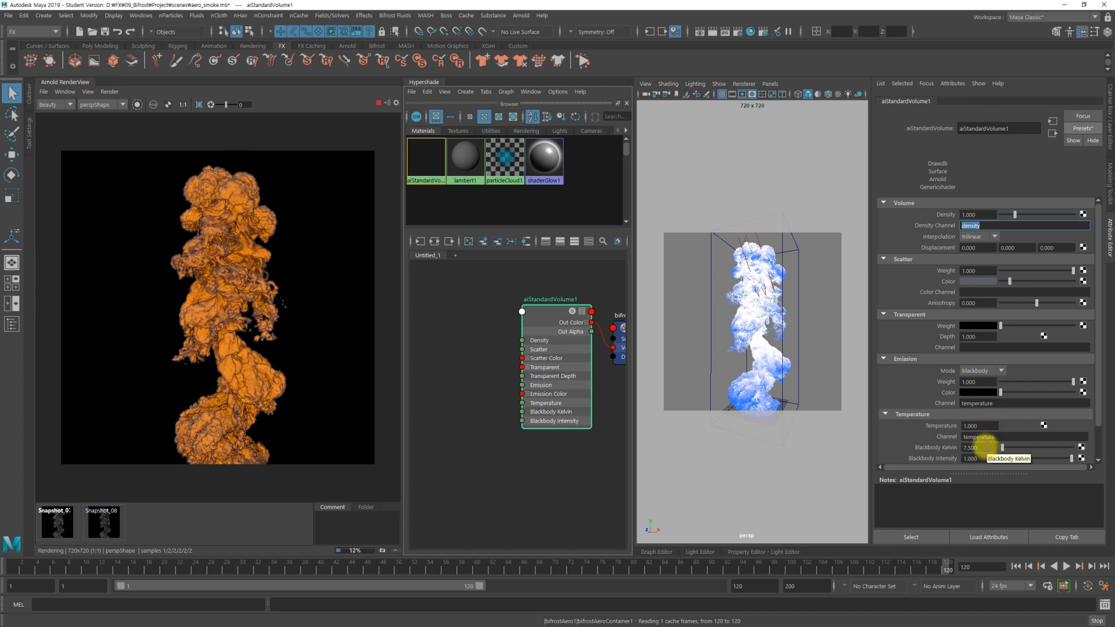
pyautogui.click(979, 337)
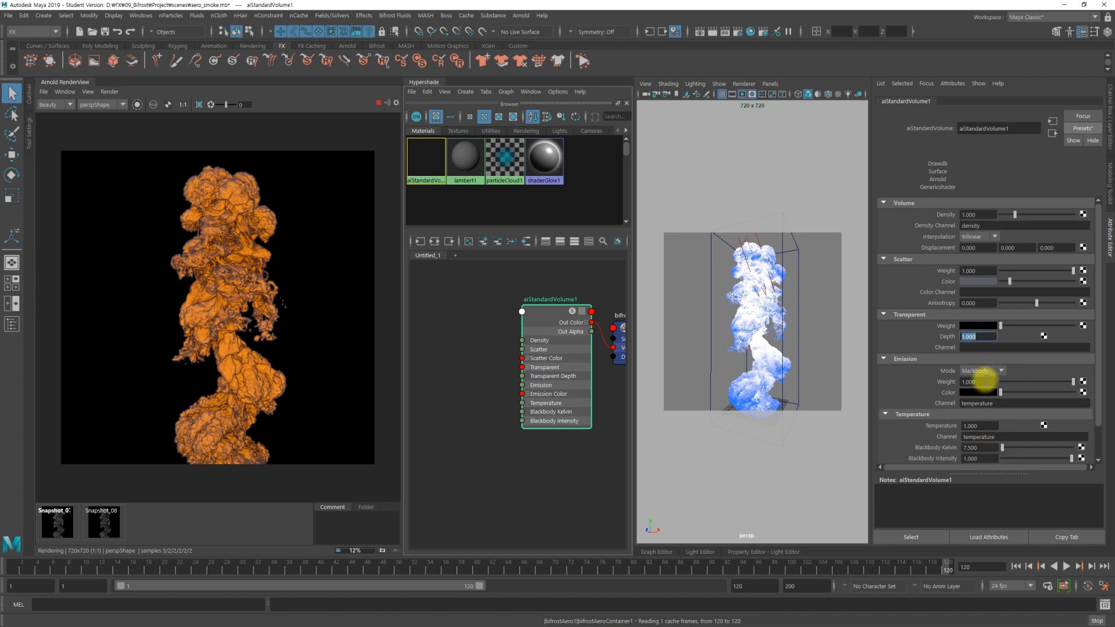
pyautogui.write('0.')
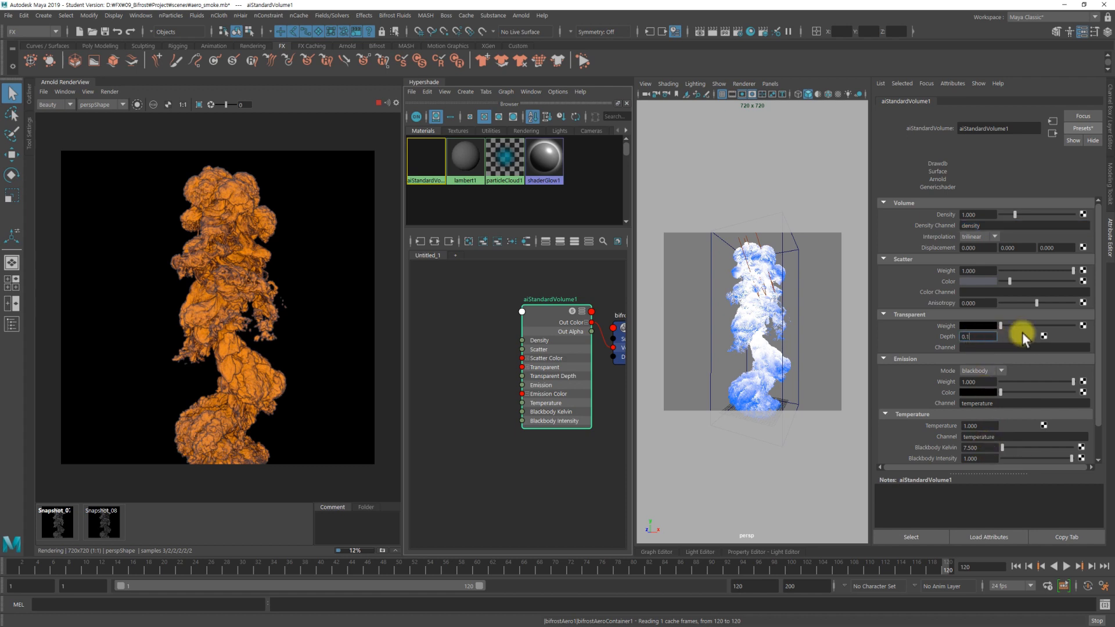
pyautogui.write('1')
pyautogui.press('Return')
pyautogui.write('0.02')
pyautogui.press('Return')
pyautogui.write('0.03')
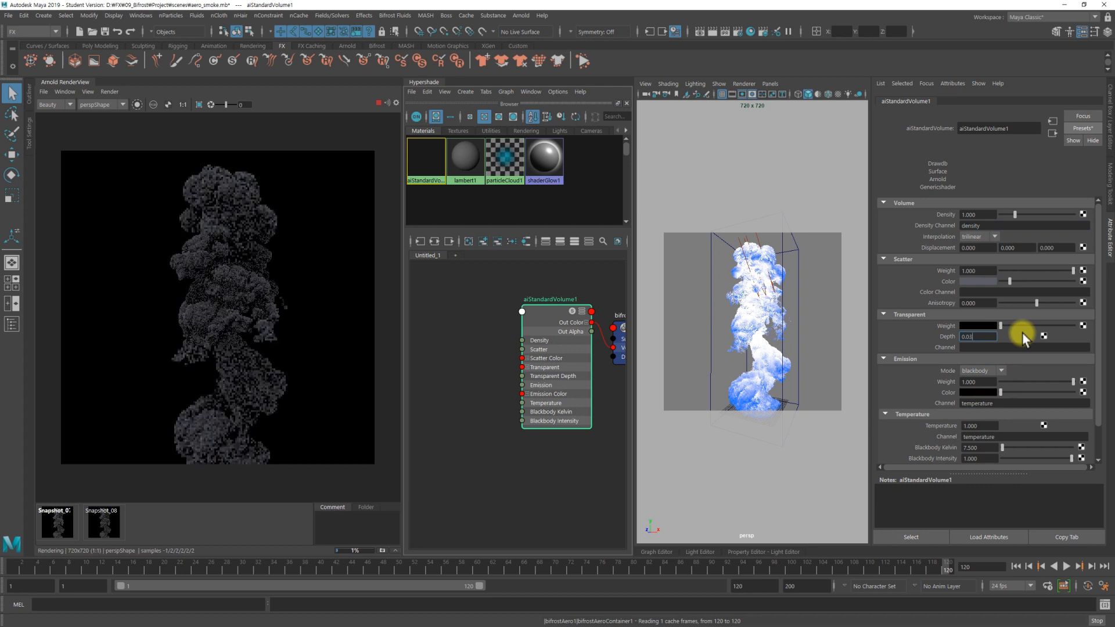
pyautogui.press('Return')
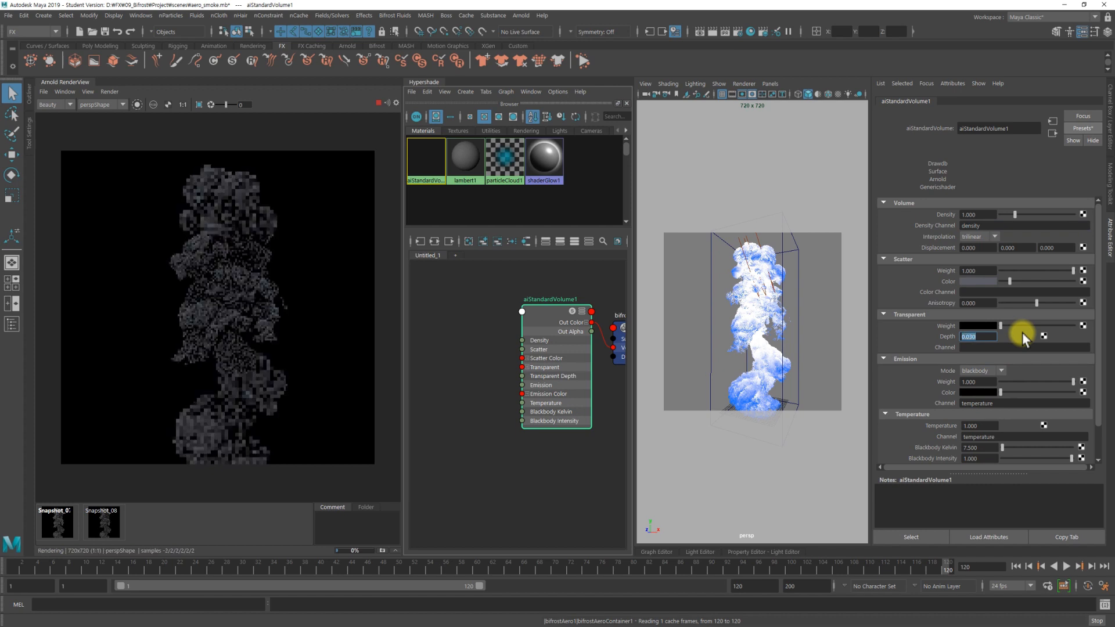
# - Raise the Transparent Depth of aiStandardVolume1 through 0.05 and 0.2 to 0.3
pyautogui.write('0.0')
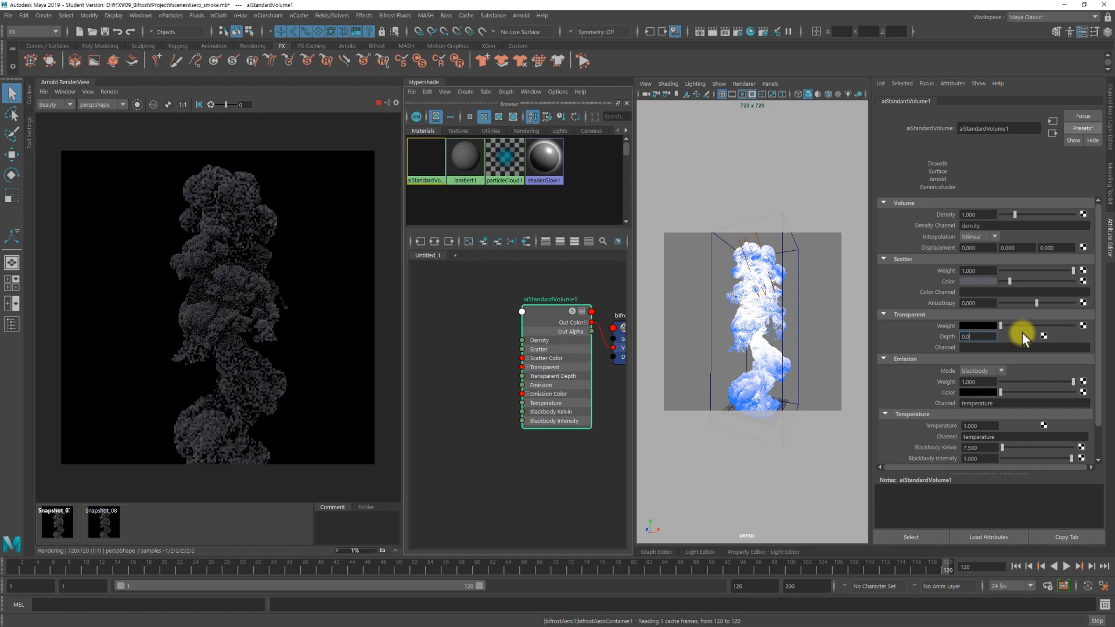
pyautogui.write('5')
pyautogui.press('Return')
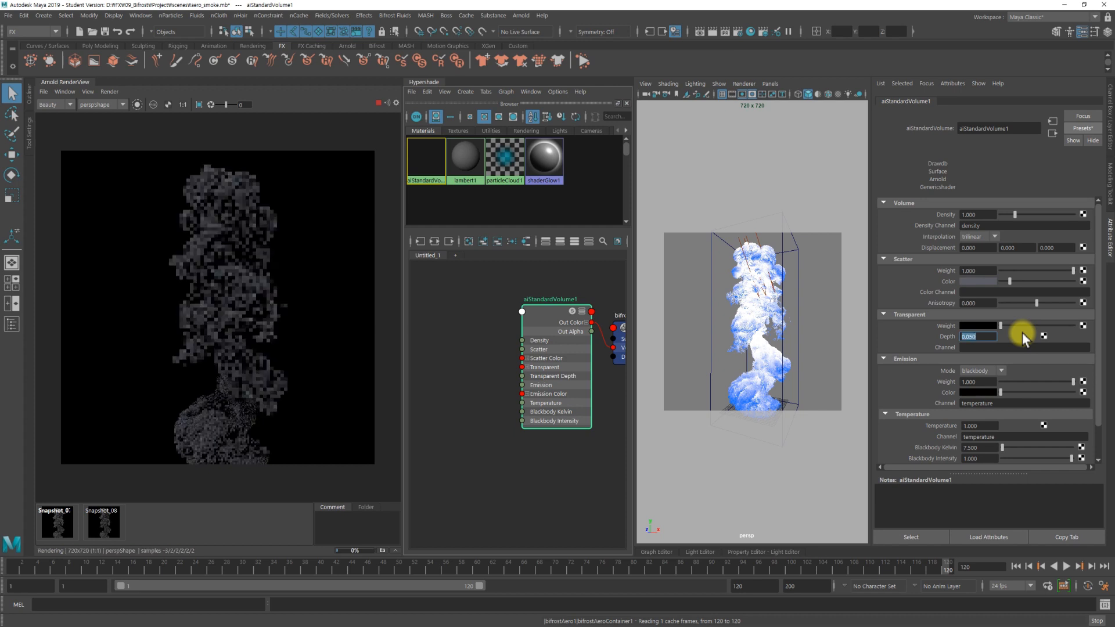
pyautogui.write('0.')
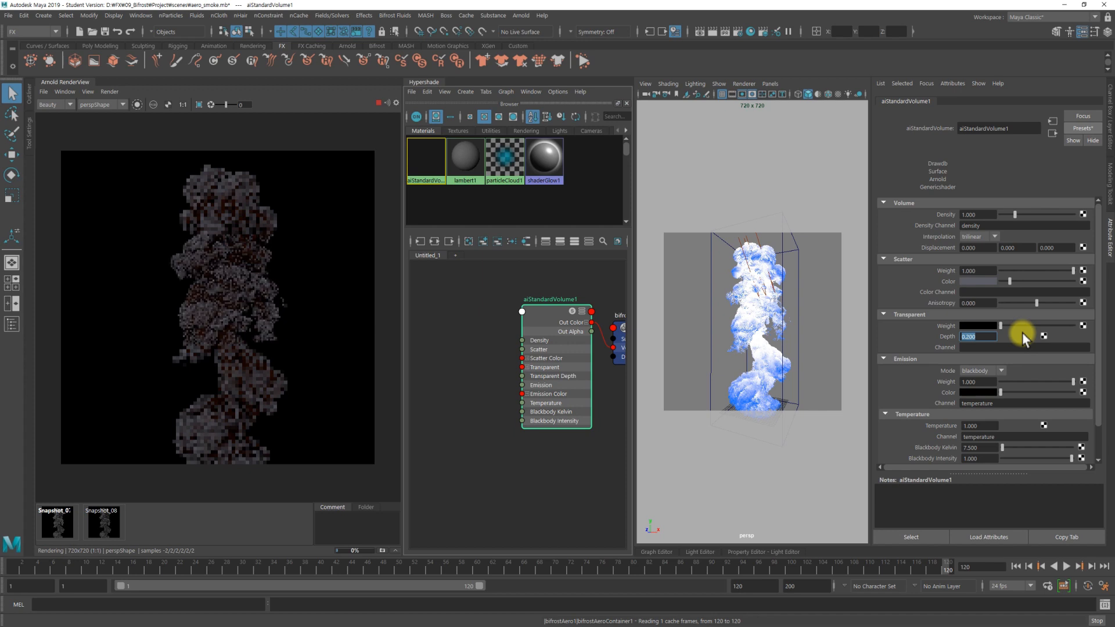
pyautogui.write('3')
pyautogui.press('Return')
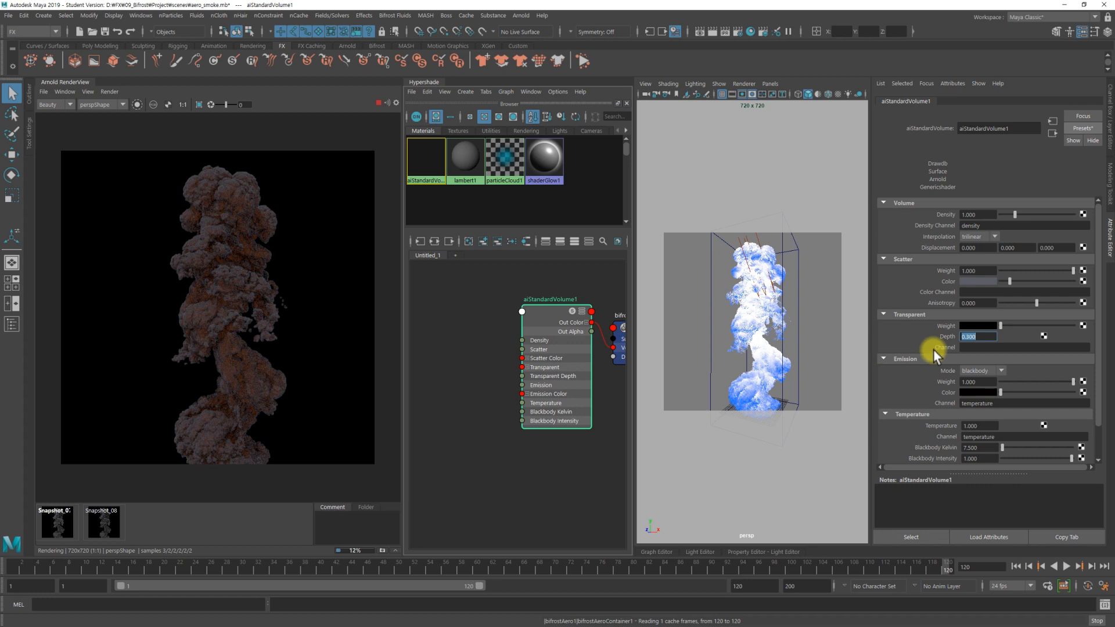
# - Set the Transparent Depth of aiStandardVolume1 to 0.35 and its Density Channel to smoke
pyautogui.write('0.35')
pyautogui.press('Return')
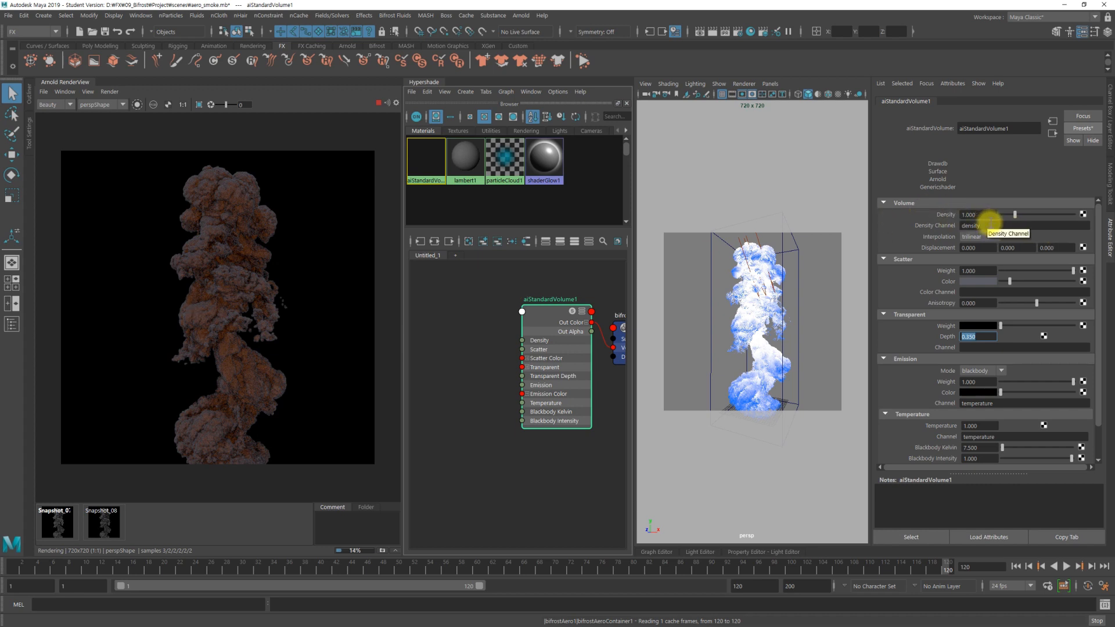
pyautogui.click(990, 224)
pyautogui.write('smok')
pyautogui.press('Return')
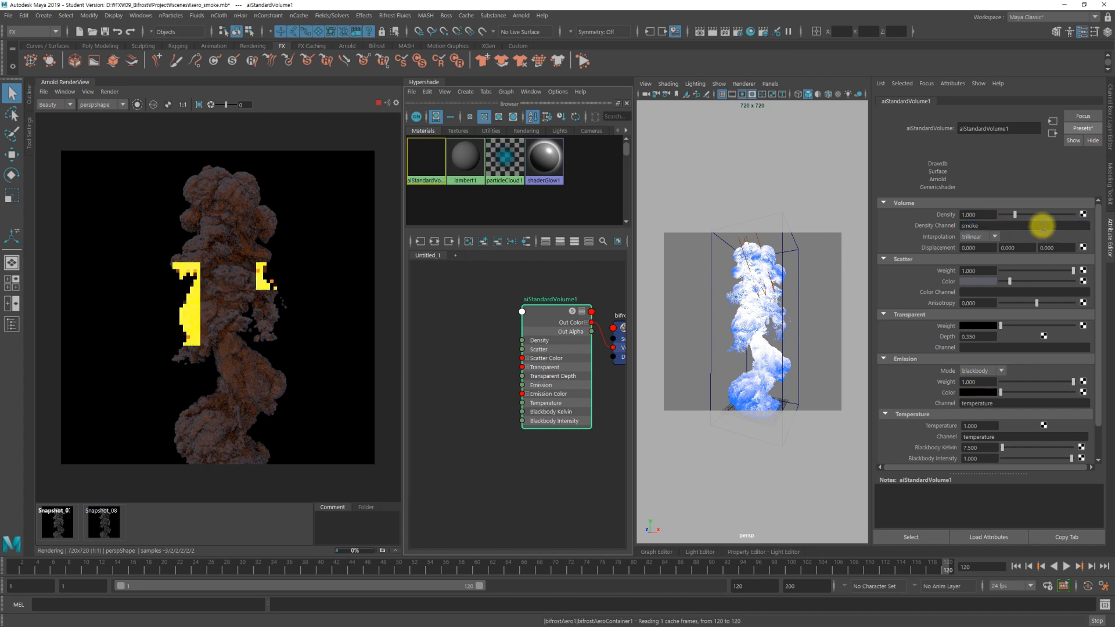
# - Set the Blackbody Kelvin of aiStandardVolume1 to 1
pyautogui.click(978, 224)
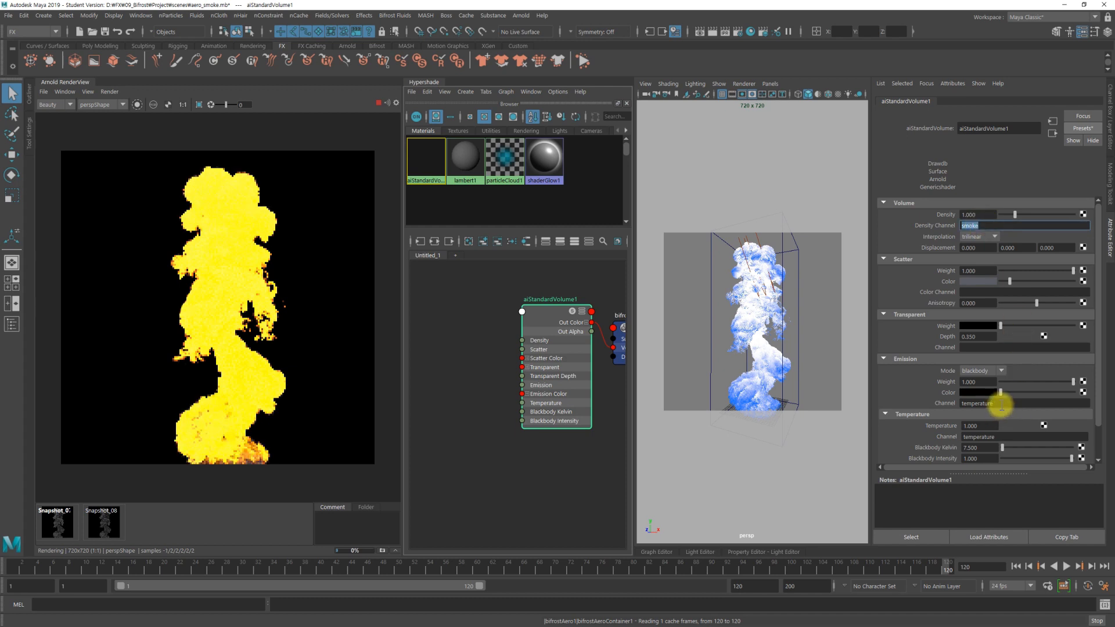
pyautogui.click(981, 447)
pyautogui.write('1')
pyautogui.press('Return')
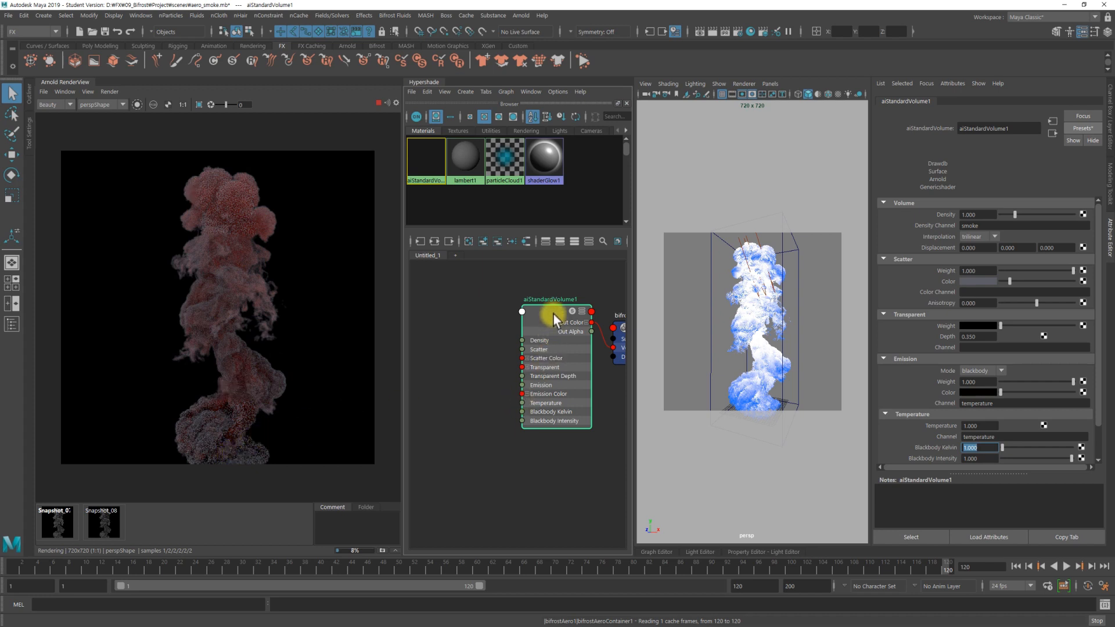
# - Add an aiVolumeSampleFloat node to the Hypershade graph and place it beside aiStandardVolume1
pyautogui.moveTo(553, 314); pyautogui.dragTo(558, 311)
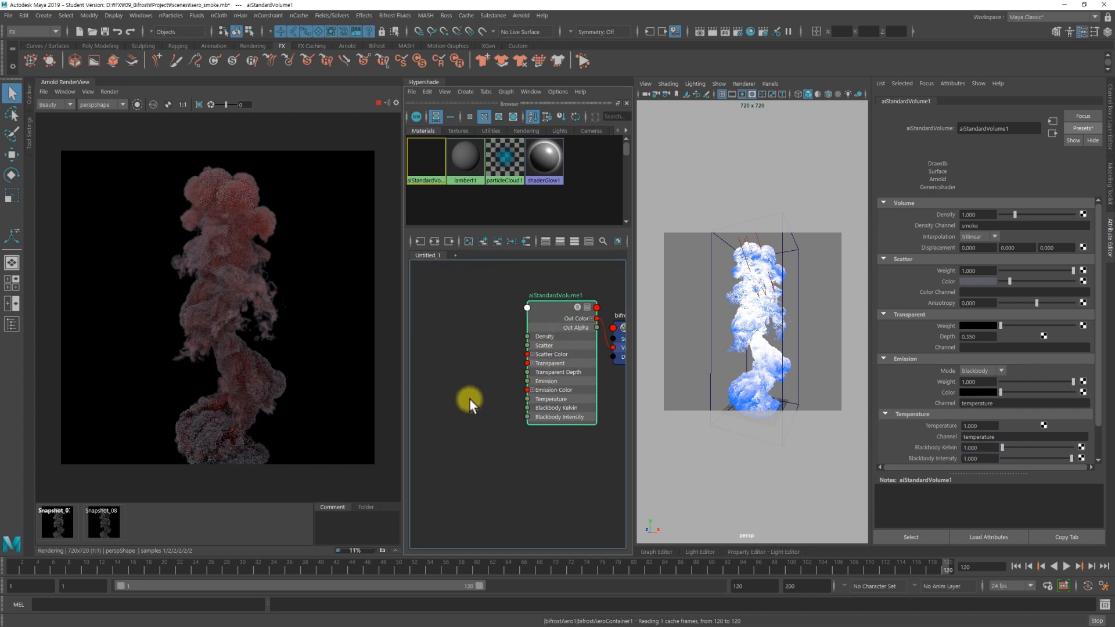
pyautogui.click(469, 351)
pyautogui.press('Tab')
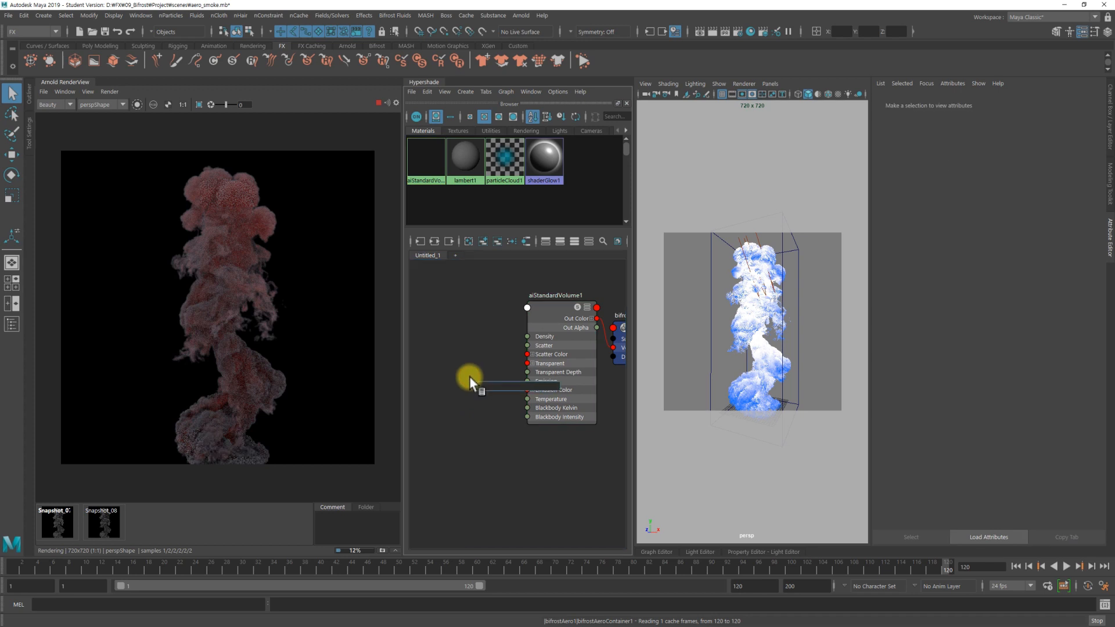
pyautogui.write('volum')
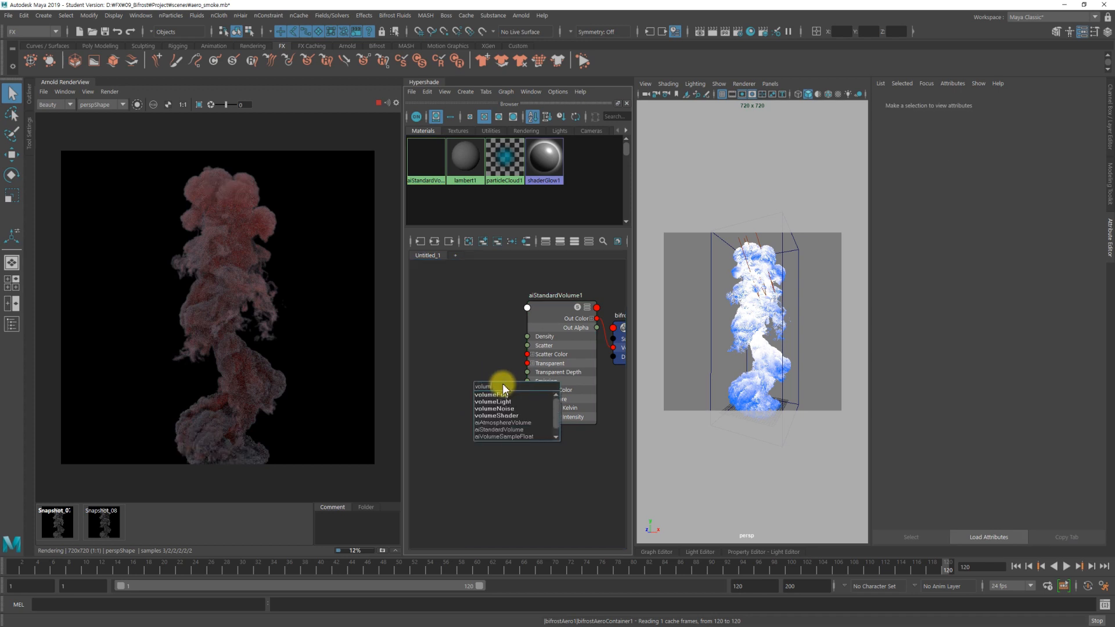
pyautogui.write('e')
pyautogui.press('Down')
pyautogui.press('Down')
pyautogui.press('Down')
pyautogui.press('Down')
pyautogui.press('Down')
pyautogui.press('Down')
pyautogui.press('Down')
pyautogui.press('Return')
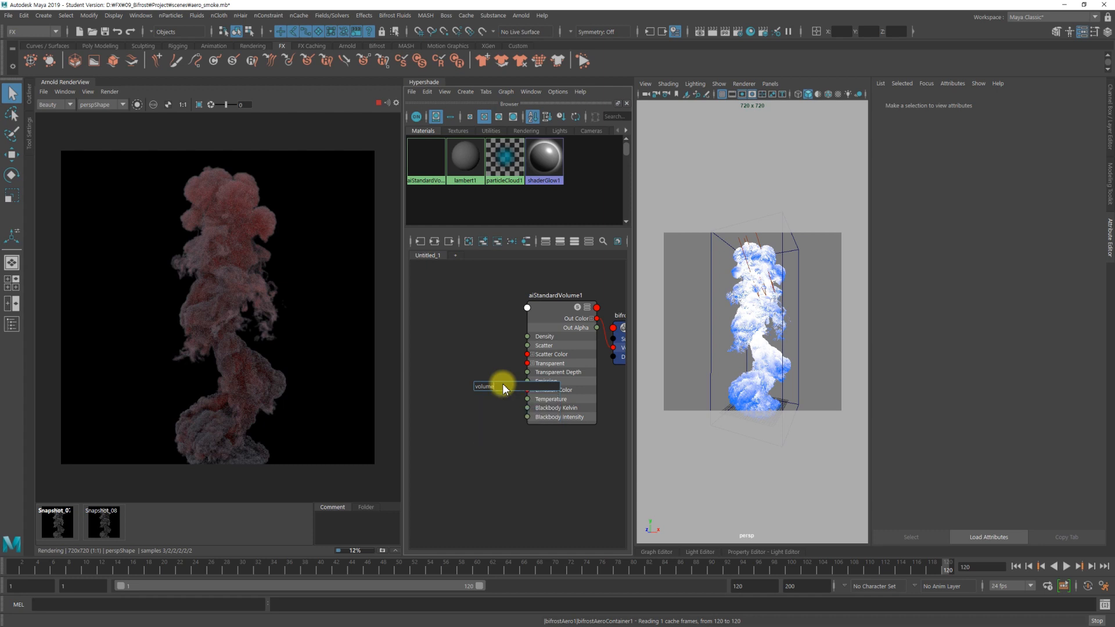
pyautogui.press('Return')
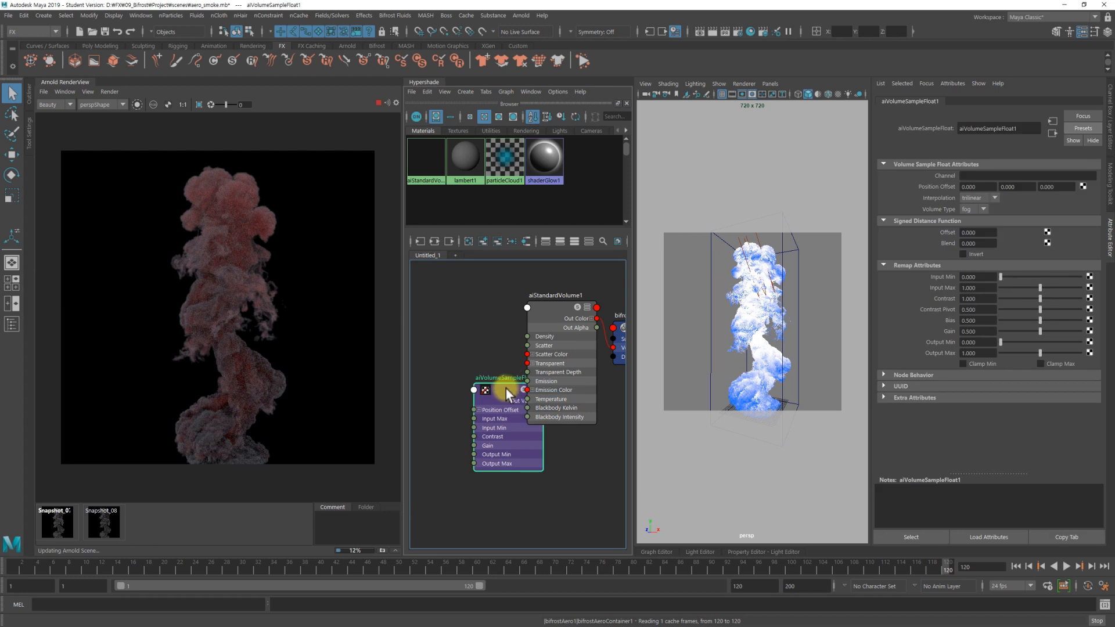
pyautogui.moveTo(506, 389); pyautogui.dragTo(469, 388)
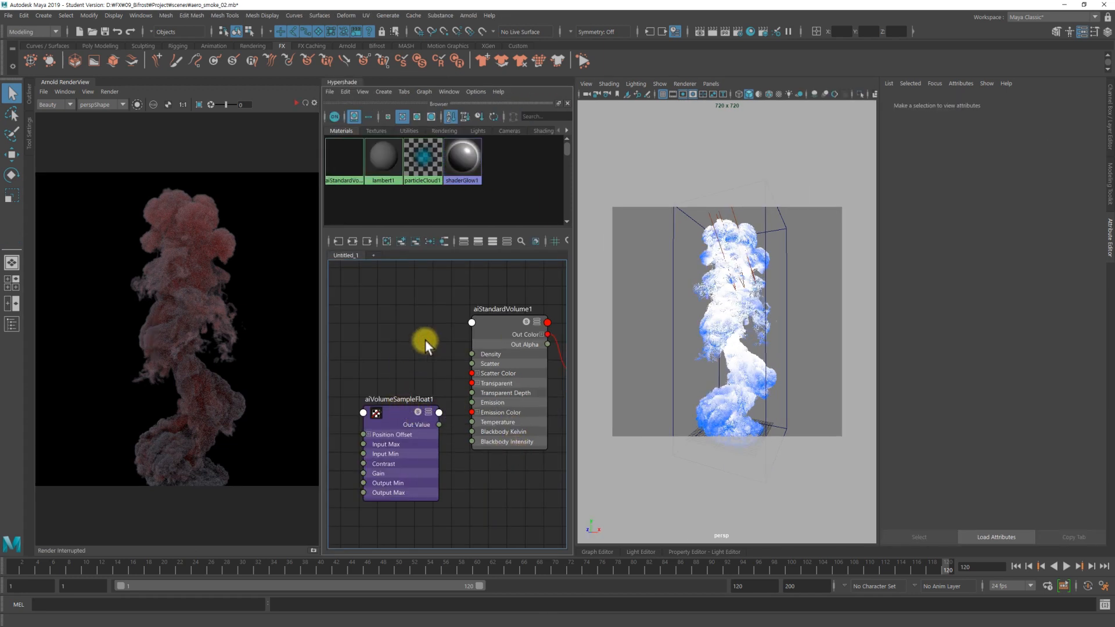
# - Connect the Out Value of aiVolumeSampleFloat1 to the Temperature of aiStandardVolume1 and set the sampler's Channel to temperature
pyautogui.click(504, 327)
pyautogui.moveTo(504, 326); pyautogui.dragTo(497, 326)
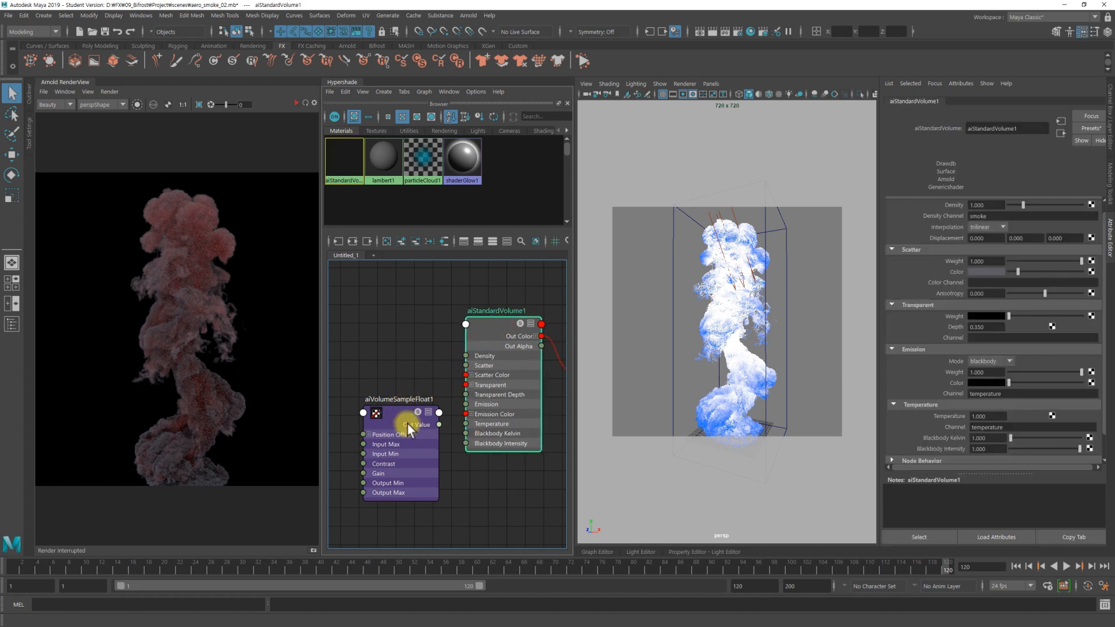
pyautogui.moveTo(473, 422); pyautogui.dragTo(943, 417, button='middle')
pyautogui.moveTo(388, 410); pyautogui.dragTo(388, 412)
pyautogui.click(979, 176)
pyautogui.write('te')
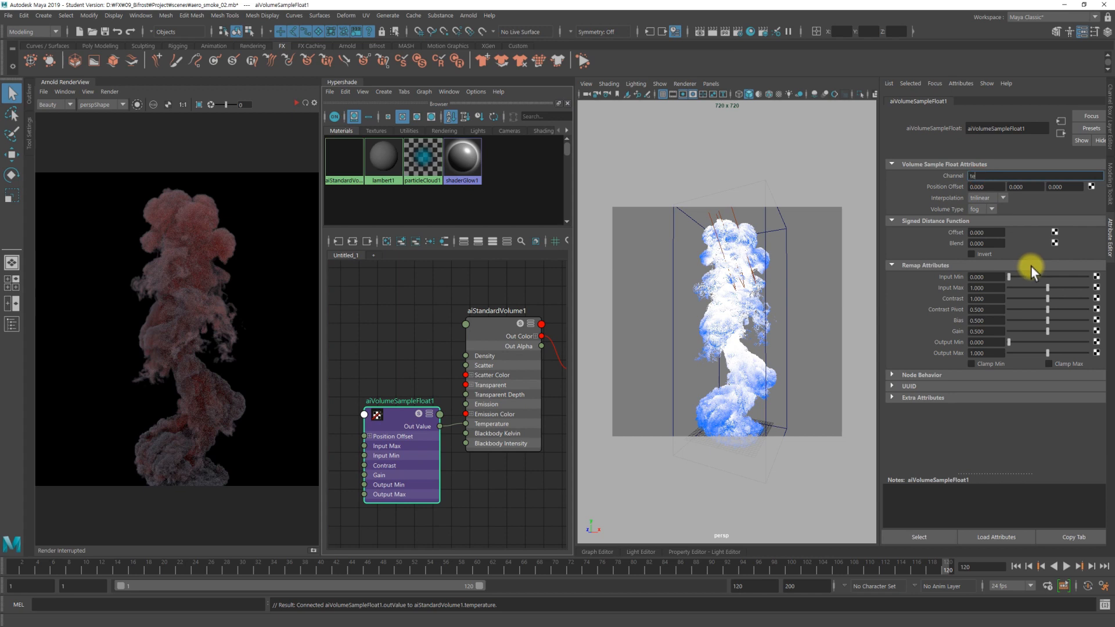
pyautogui.write('mperature')
pyautogui.press('Return')
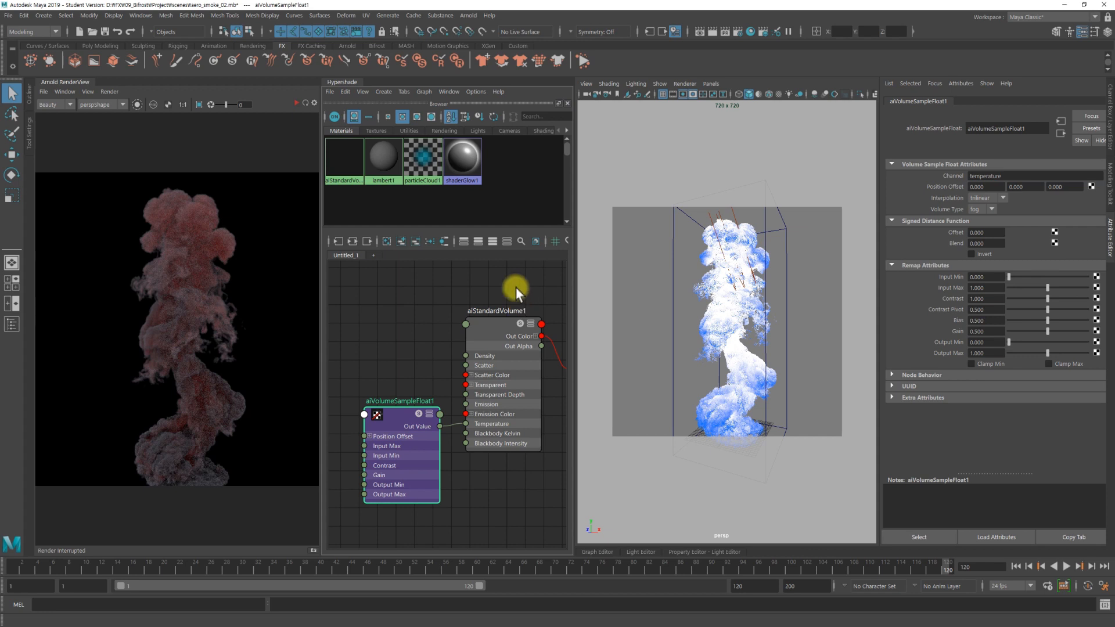
# - Refresh the Arnold render and raise the Input Max of aiVolumeSampleFloat1 through 200 to 300
pyautogui.click(306, 106)
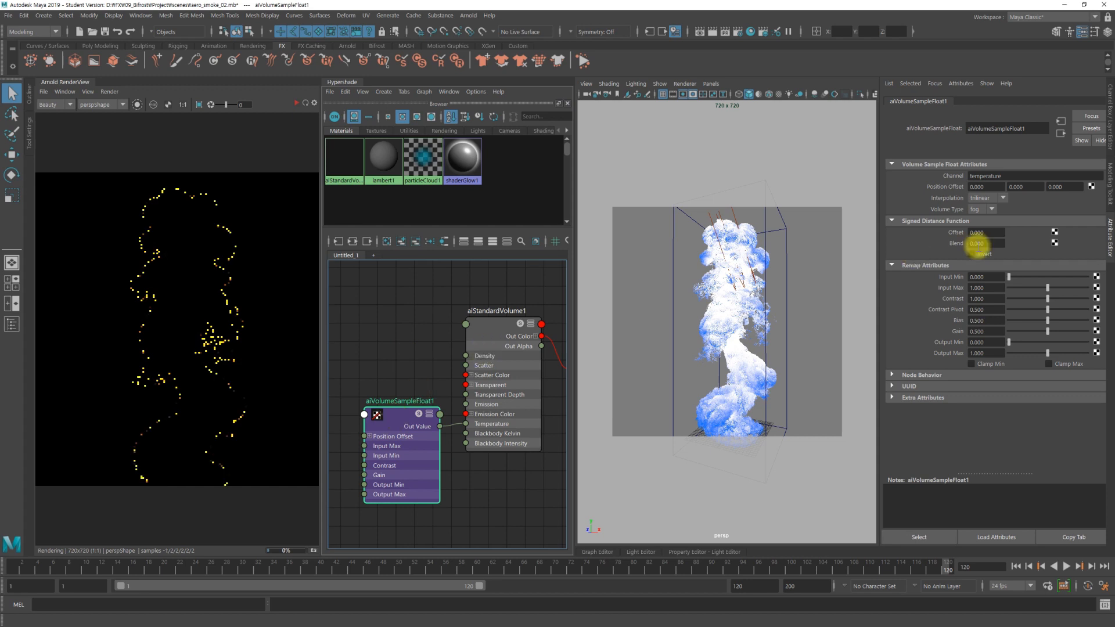
pyautogui.click(989, 287)
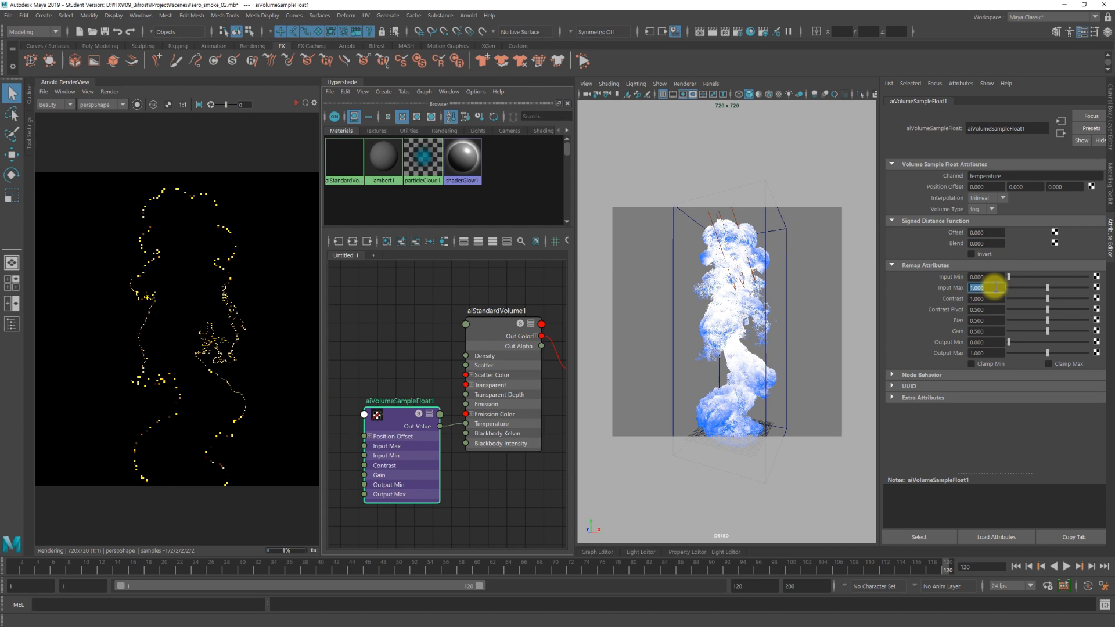
pyautogui.write('200')
pyautogui.press('Return')
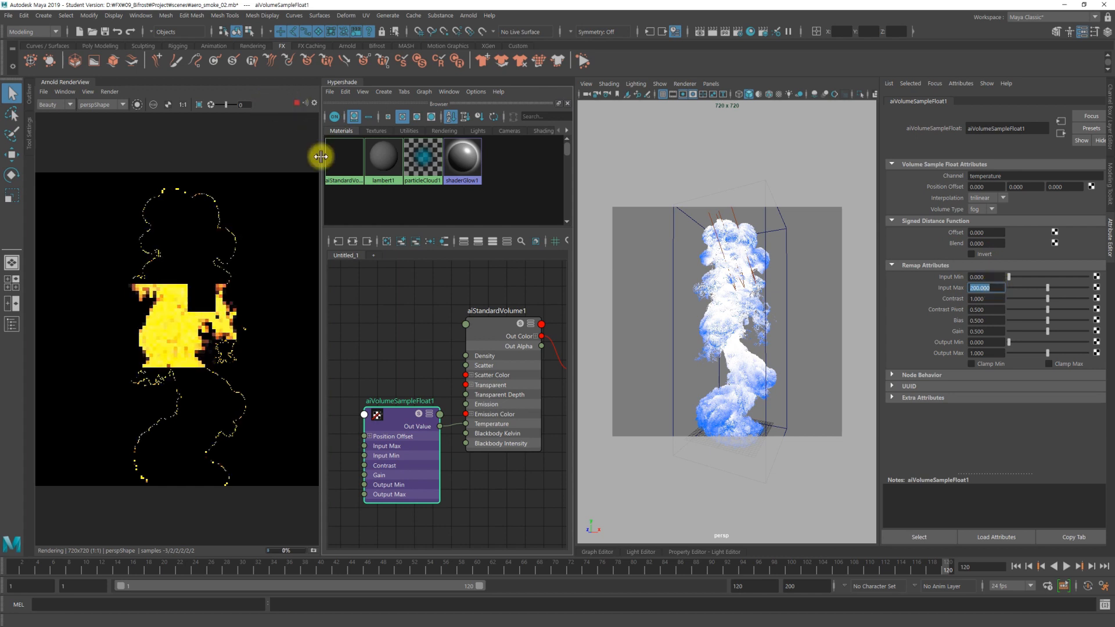
pyautogui.click(394, 414)
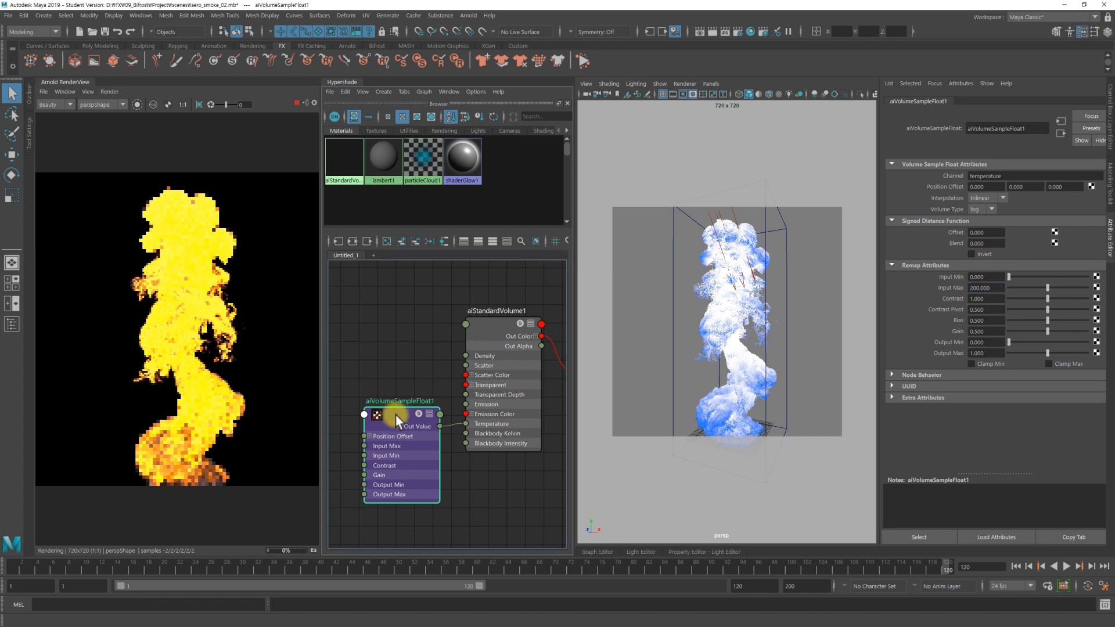
pyautogui.click(987, 287)
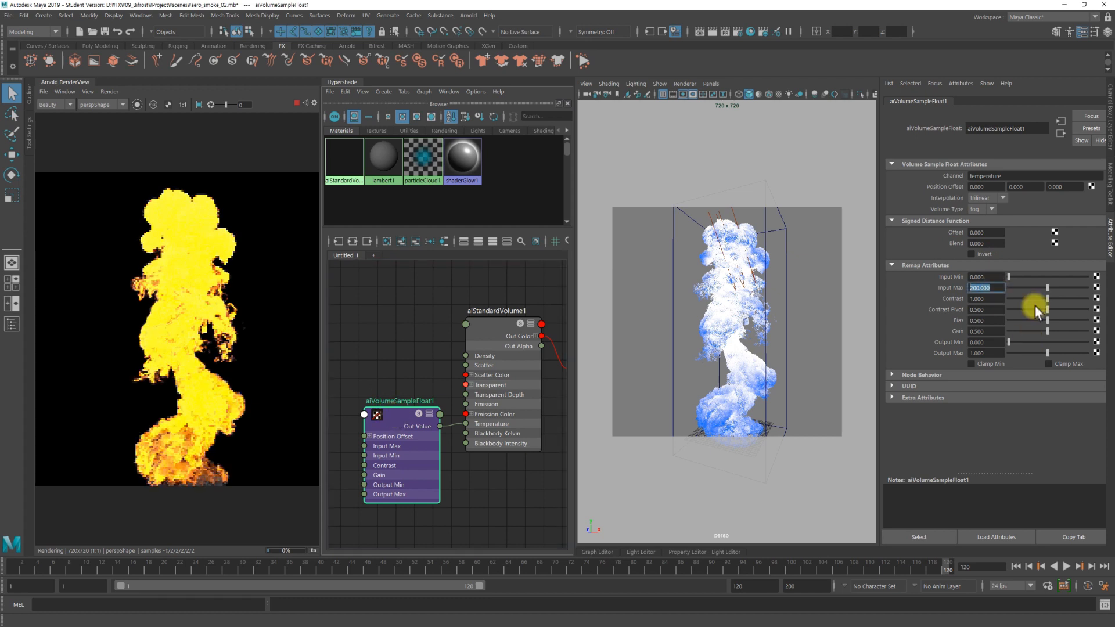
pyautogui.write('300')
pyautogui.press('Return')
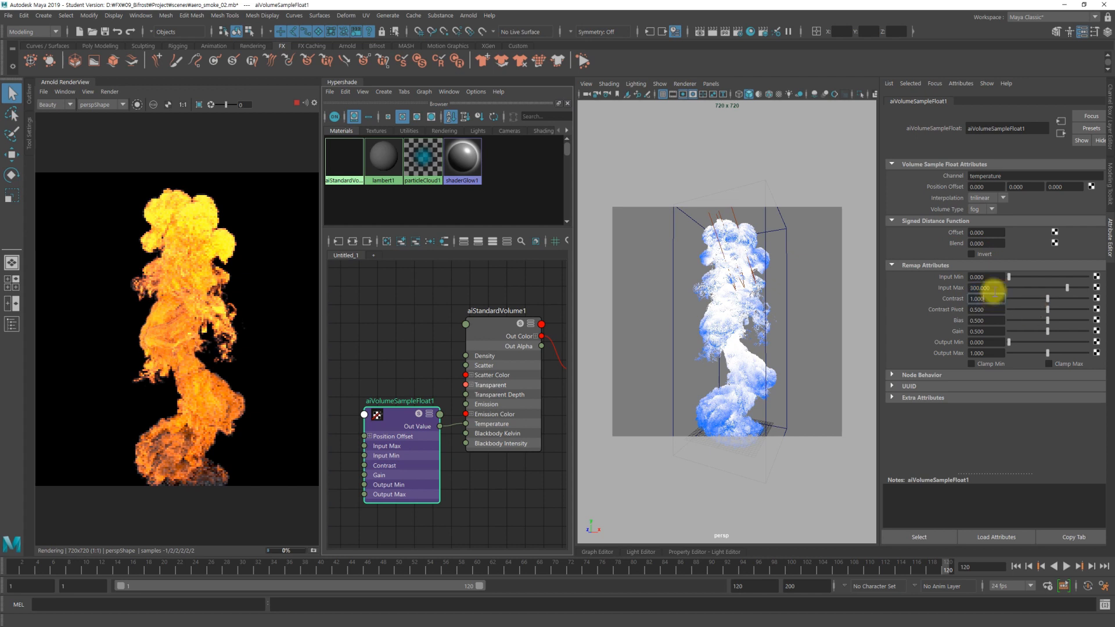
pyautogui.click(417, 358)
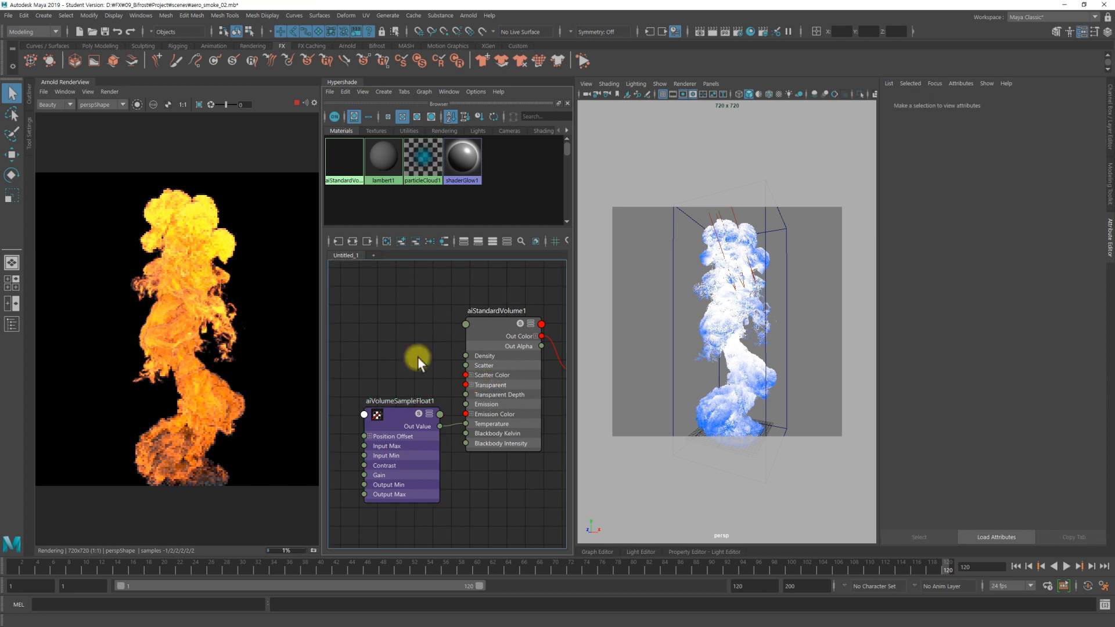
# - Stop the Arnold render and disconnect aiVolumeSampleFloat1 from the Temperature of aiStandardVolume1
pyautogui.click(493, 335)
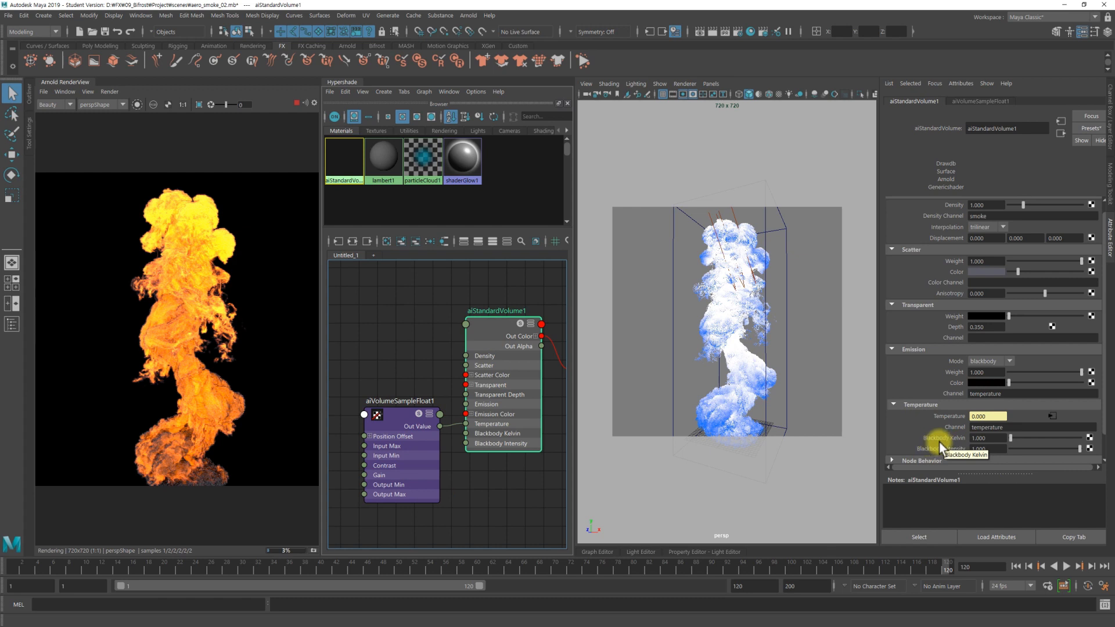
pyautogui.click(991, 439)
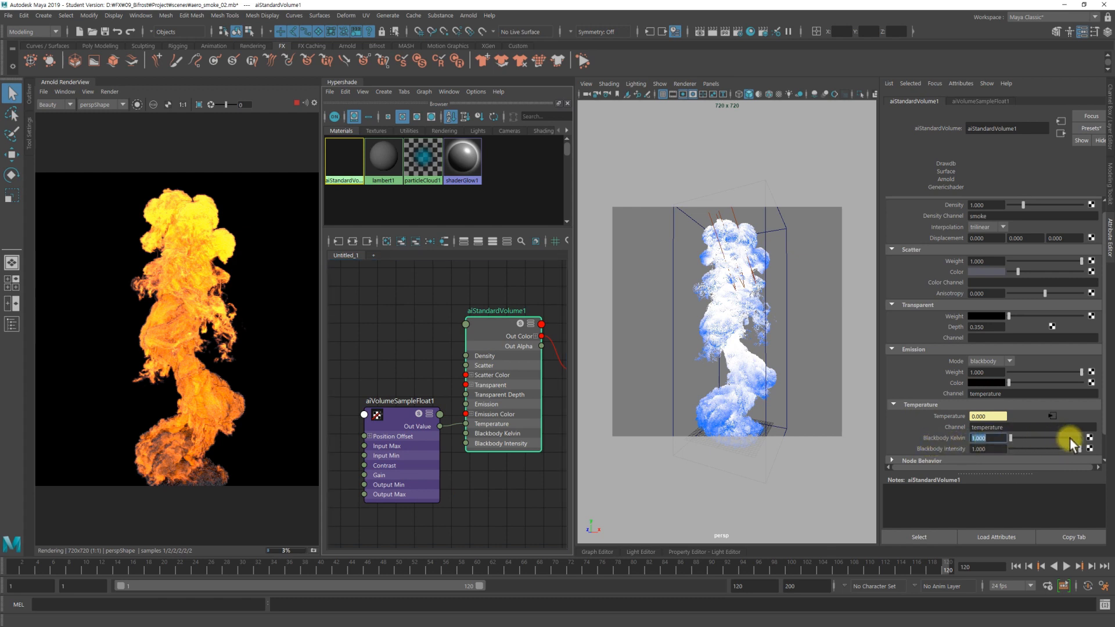
pyautogui.click(397, 413)
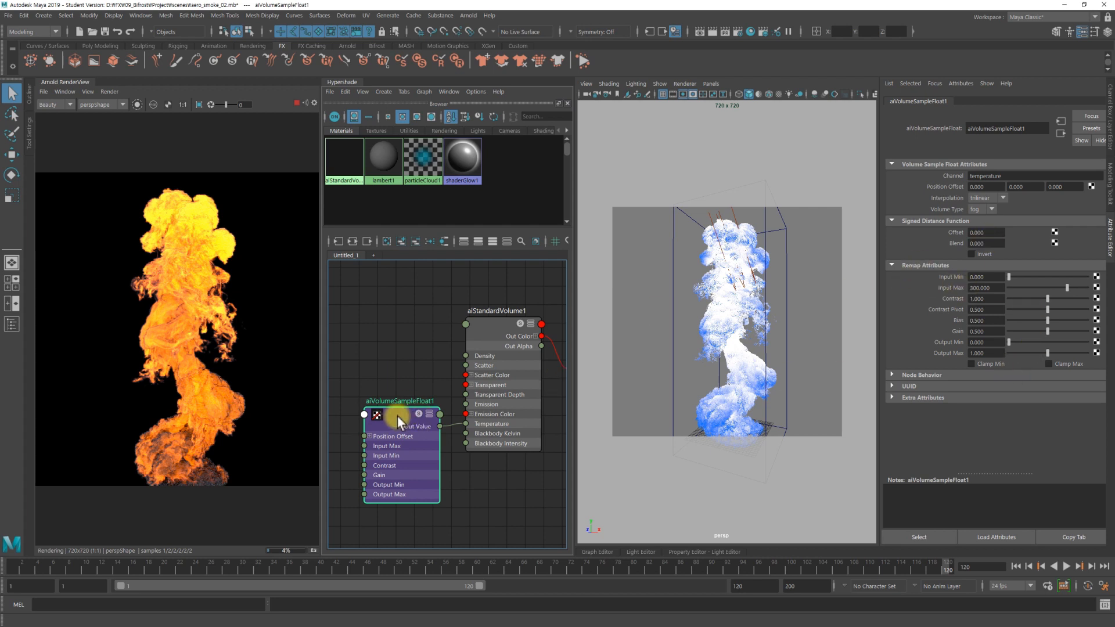
pyautogui.moveTo(397, 416); pyautogui.dragTo(392, 418)
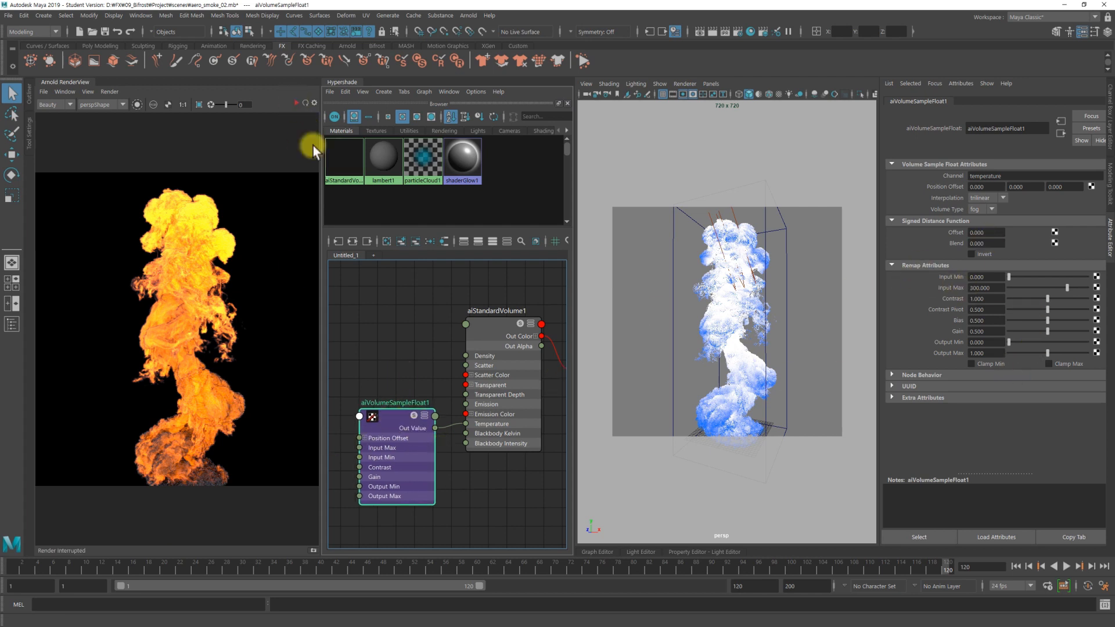
pyautogui.click(442, 440)
pyautogui.moveTo(454, 426); pyautogui.dragTo(454, 447)
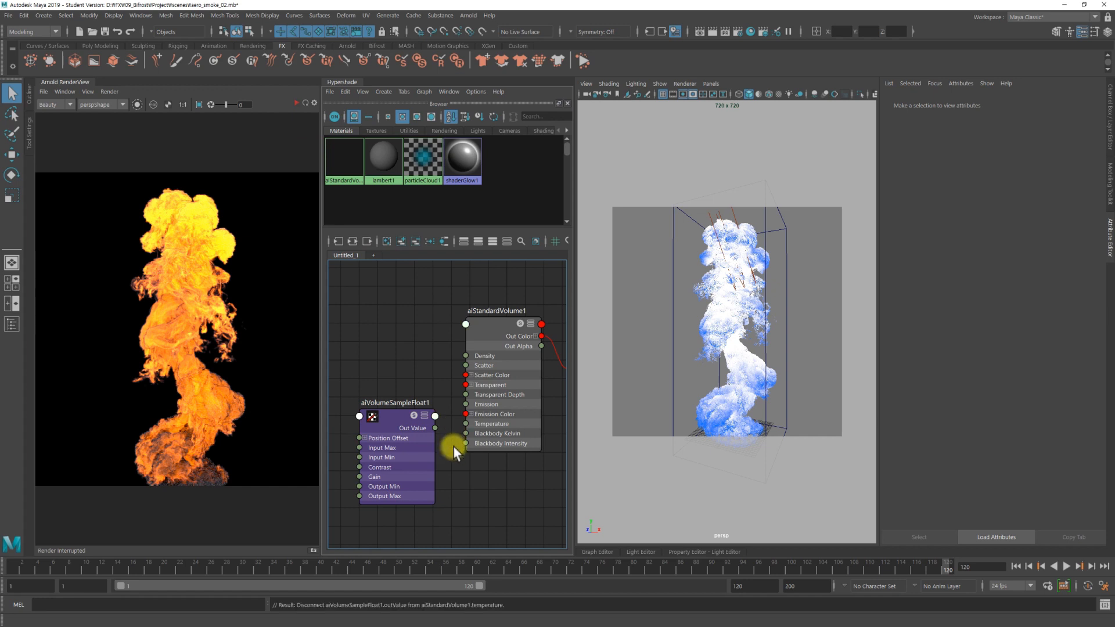
# - Set the Temperature of aiStandardVolume1 to 1 and restart the Arnold render
pyautogui.click(497, 321)
pyautogui.click(987, 417)
pyautogui.write('1')
pyautogui.press('Return')
pyautogui.click(297, 103)
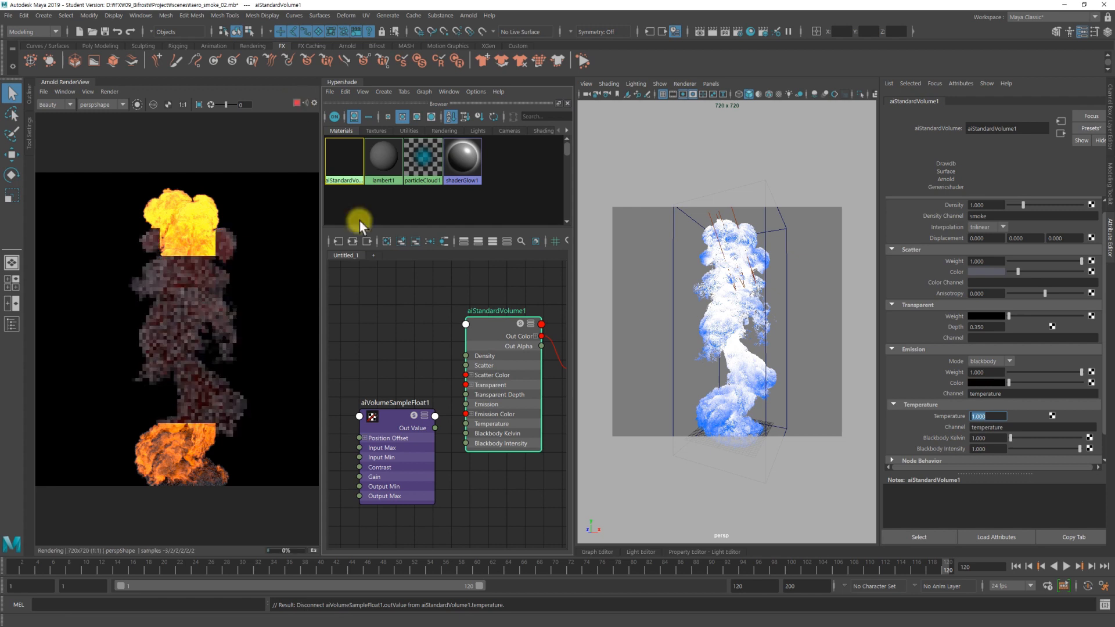
# - Try Blackbody Kelvin values of 2, 3 and 3.5 on aiStandardVolume1 while checking the render
pyautogui.click(1013, 438)
pyautogui.write('2')
pyautogui.press('Return')
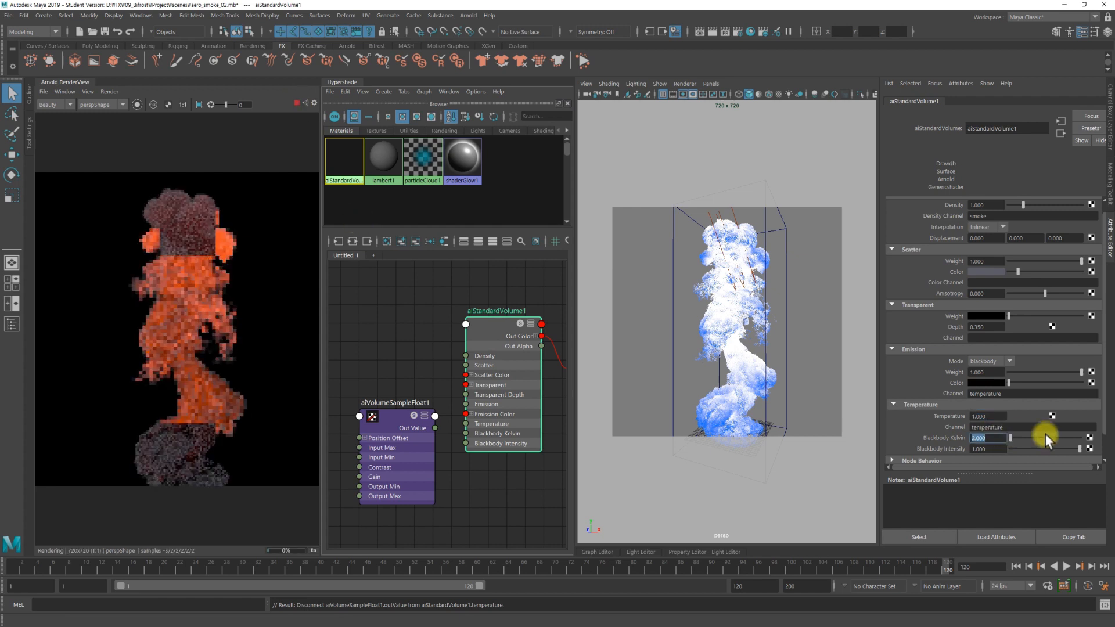
pyautogui.write('3')
pyautogui.press('Return')
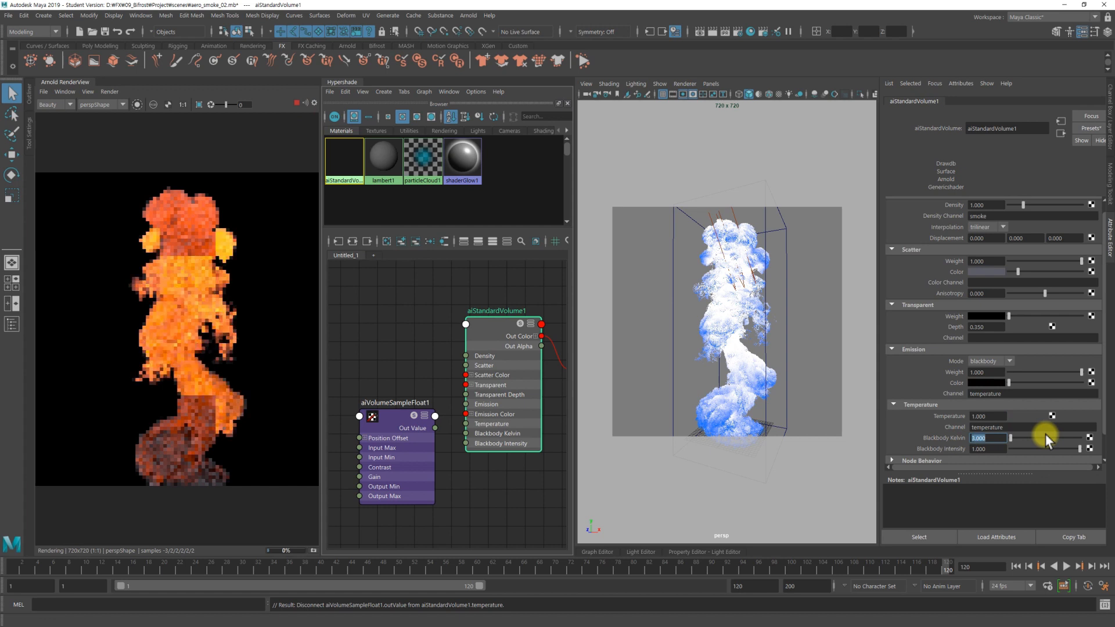
pyautogui.write('3.5')
pyautogui.press('Return')
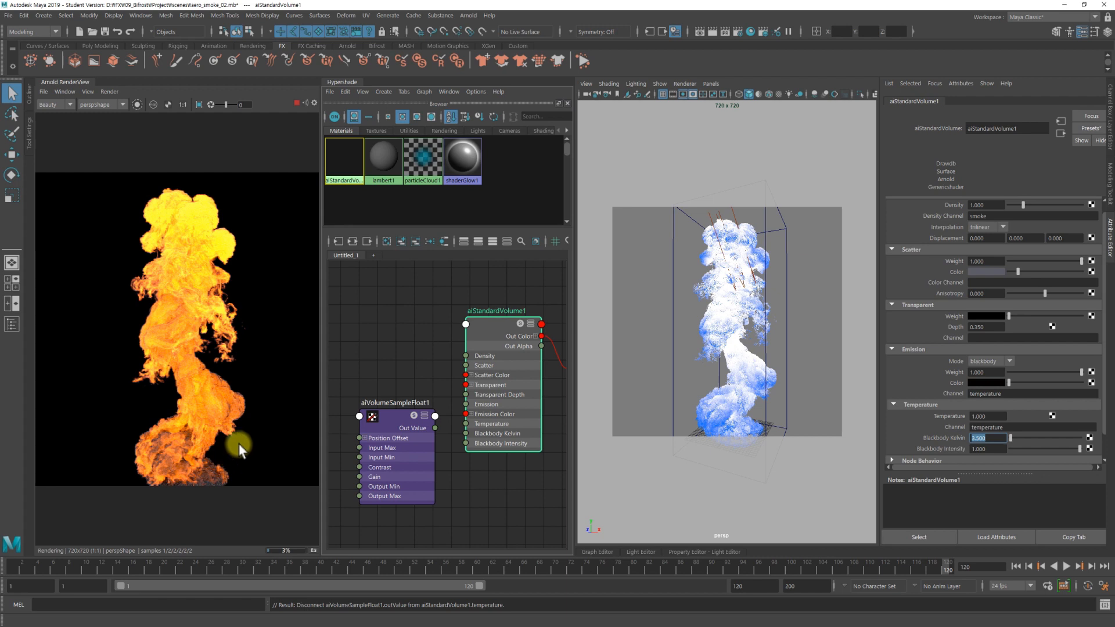
# - Try a Blackbody Kelvin of 4 on aiStandardVolume1 and return it to 1
pyautogui.click(386, 414)
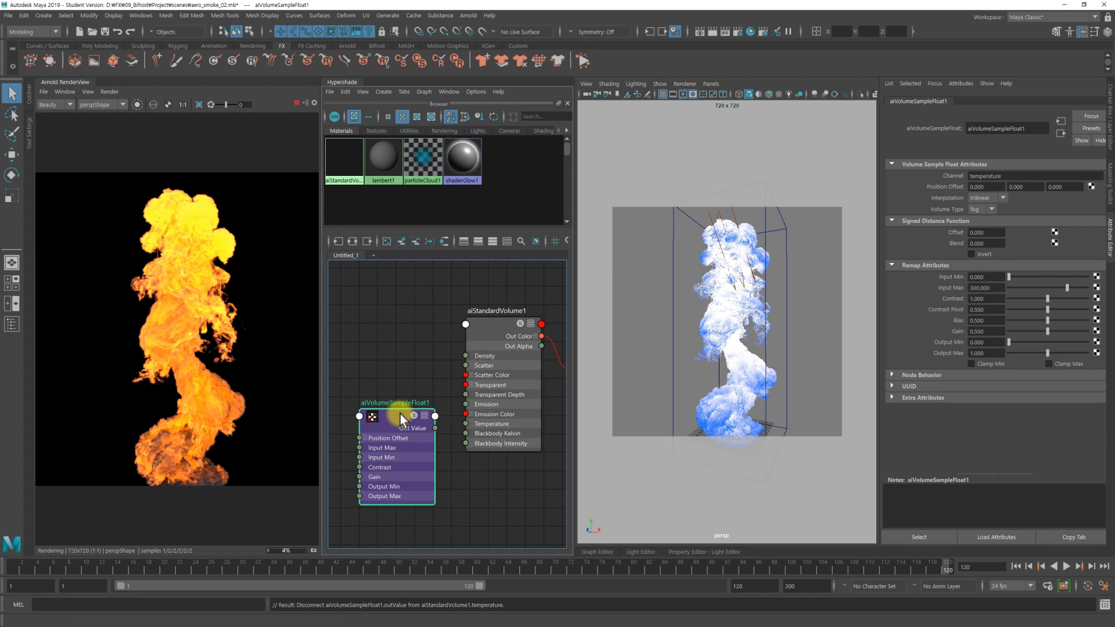
pyautogui.click(473, 417)
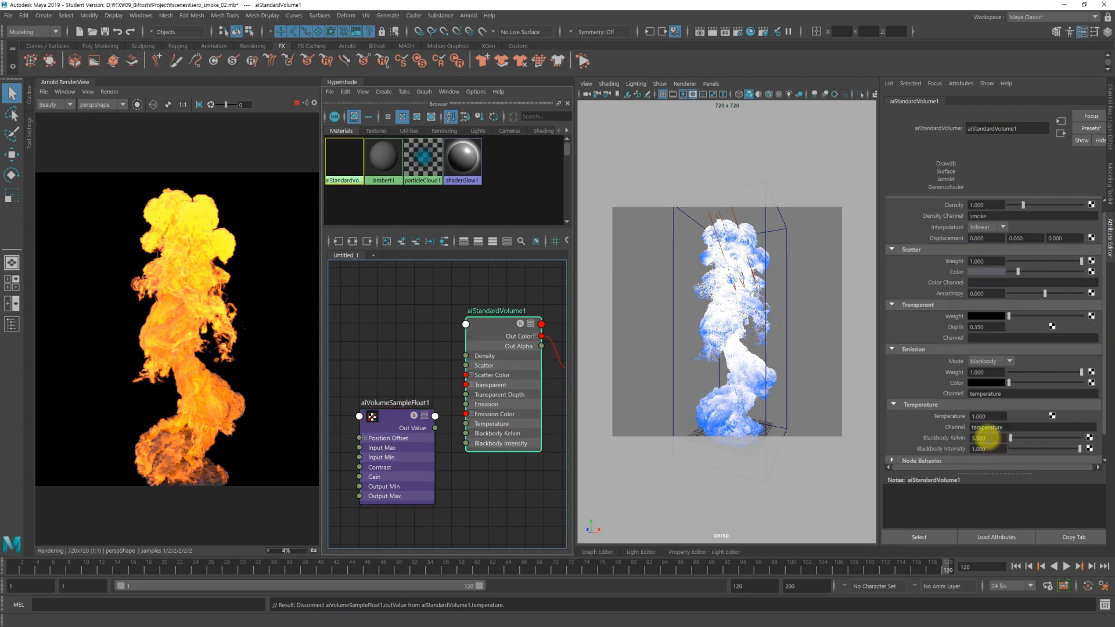
pyautogui.click(986, 439)
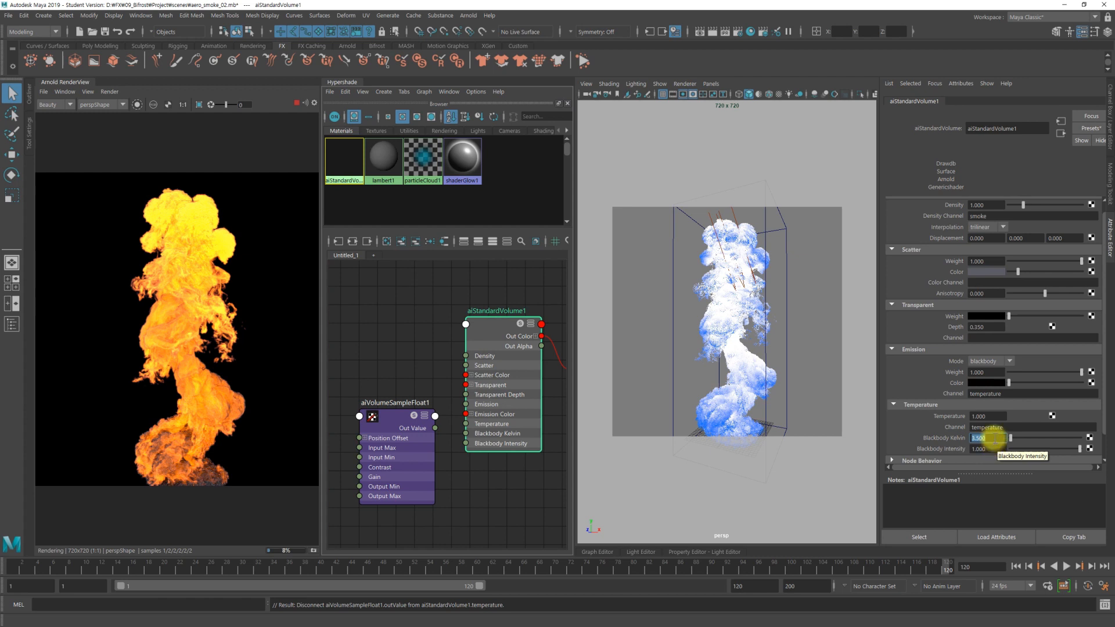
pyautogui.write('4')
pyautogui.press('Return')
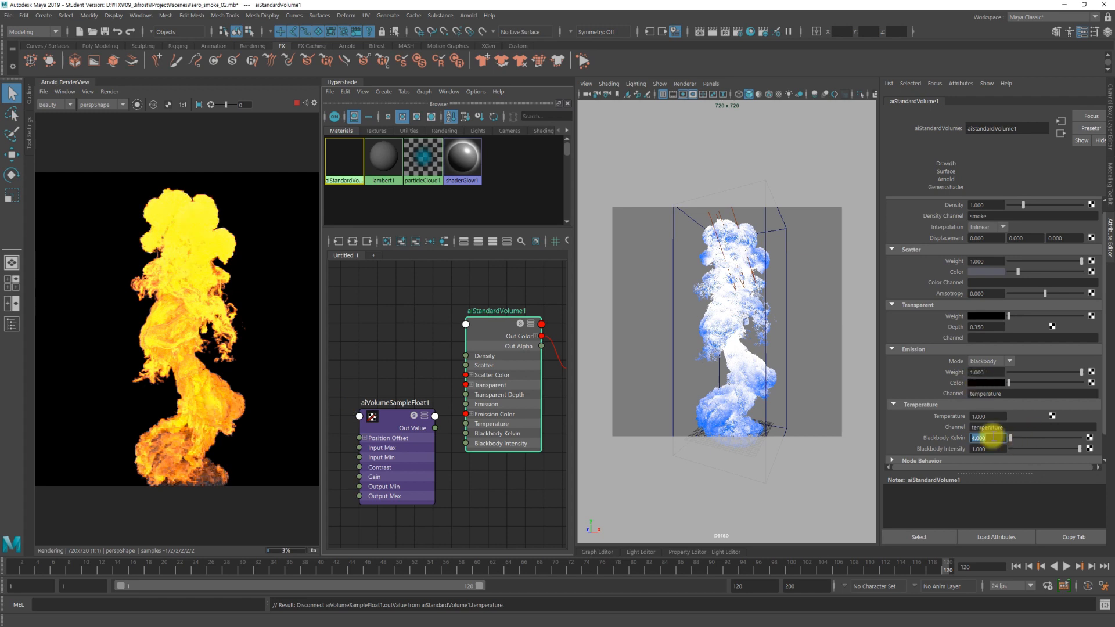
pyautogui.write('1')
pyautogui.press('Return')
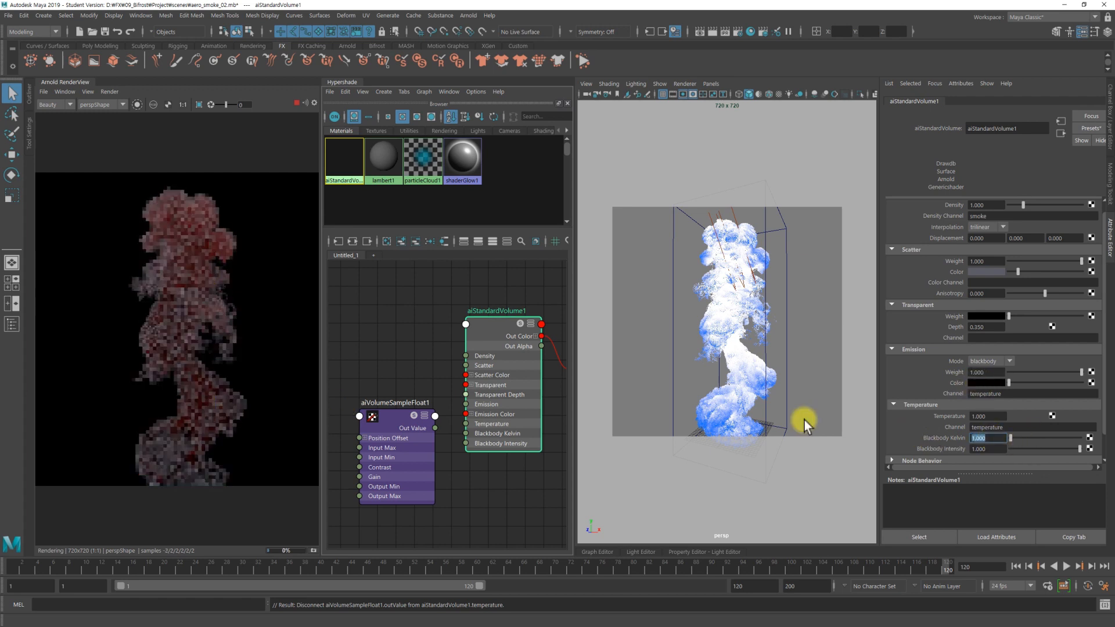
pyautogui.click(415, 405)
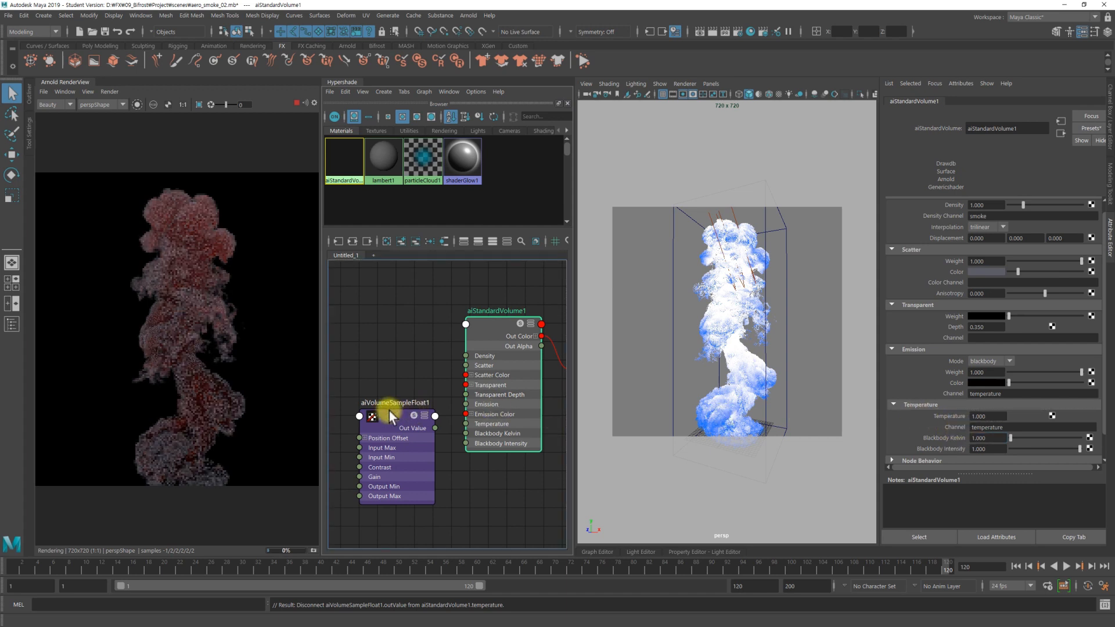
# - Stop the Arnold render, reconnect the aiVolumeSampleFloat1 output to the Temperature of aiStandardVolume1, and restart the render
pyautogui.click(296, 103)
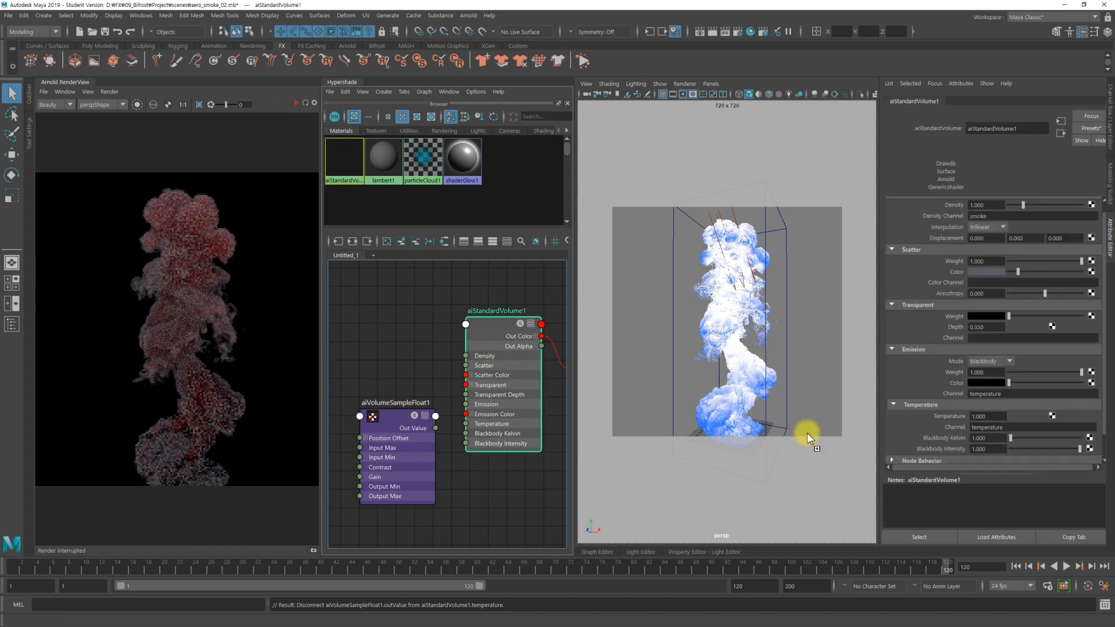
pyautogui.moveTo(1006, 440); pyautogui.dragTo(967, 416, button='middle')
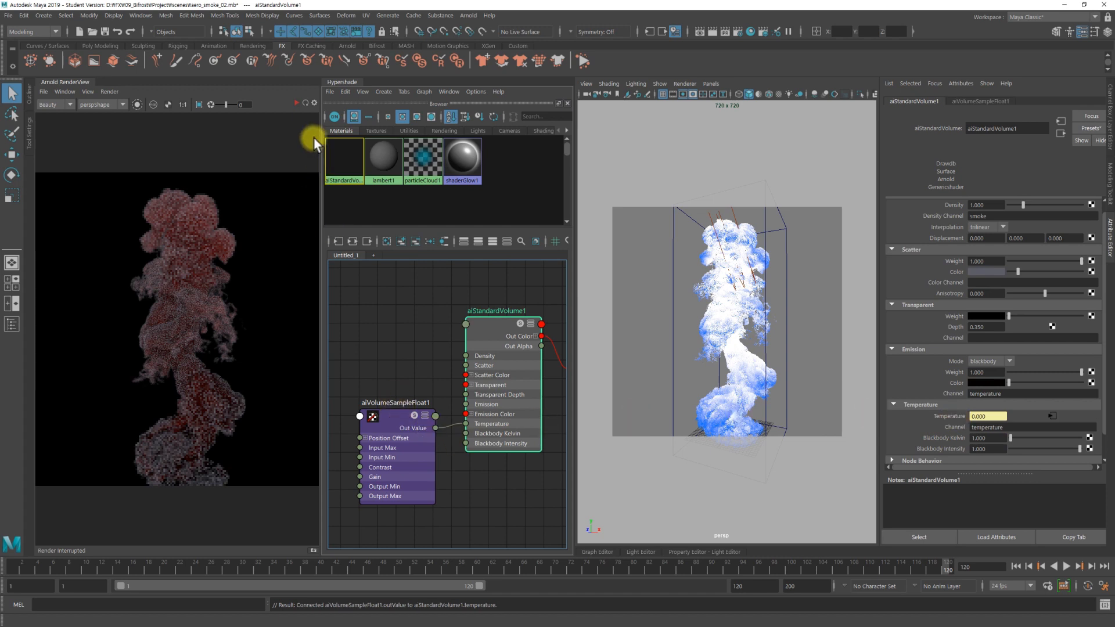
pyautogui.click(297, 102)
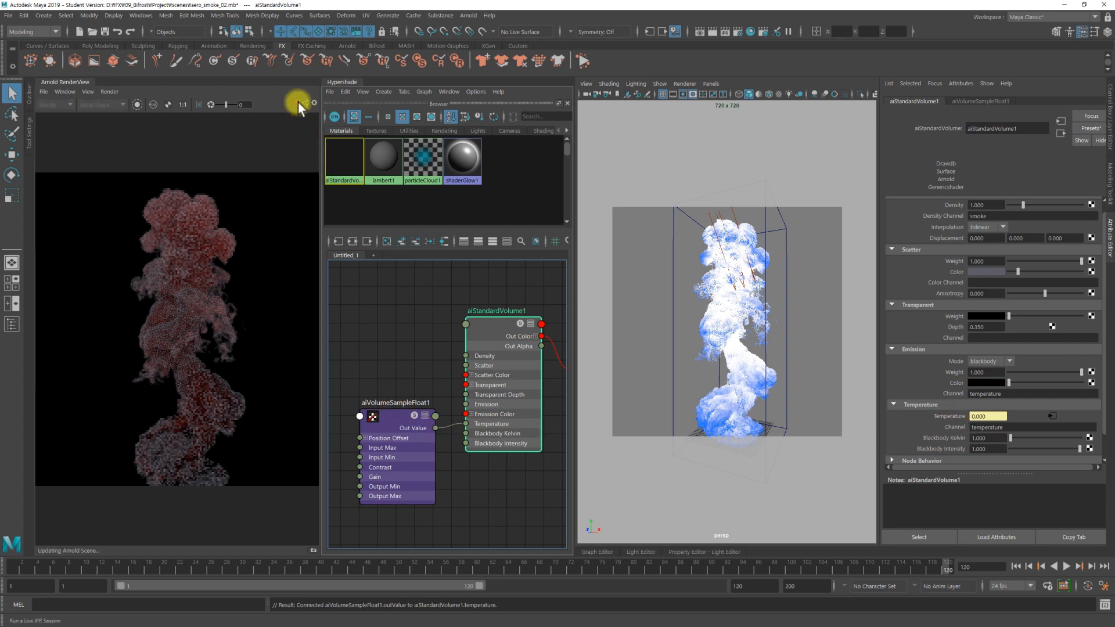
# - Lower the remap Contrast of aiVolumeSampleFloat1 to 0.570
pyautogui.click(382, 422)
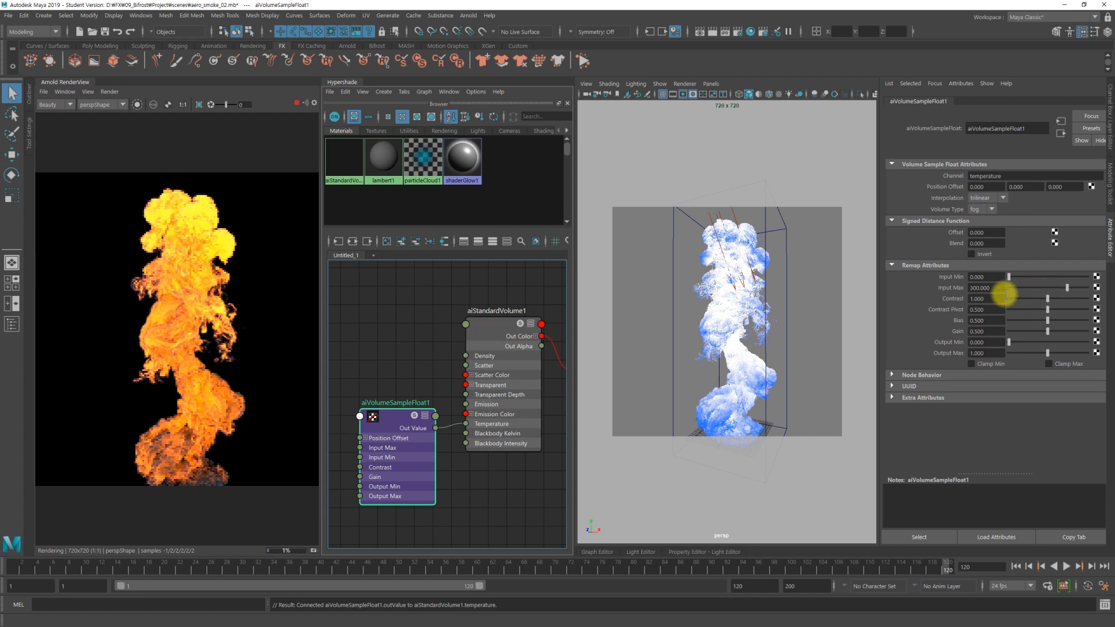
pyautogui.click(1037, 298)
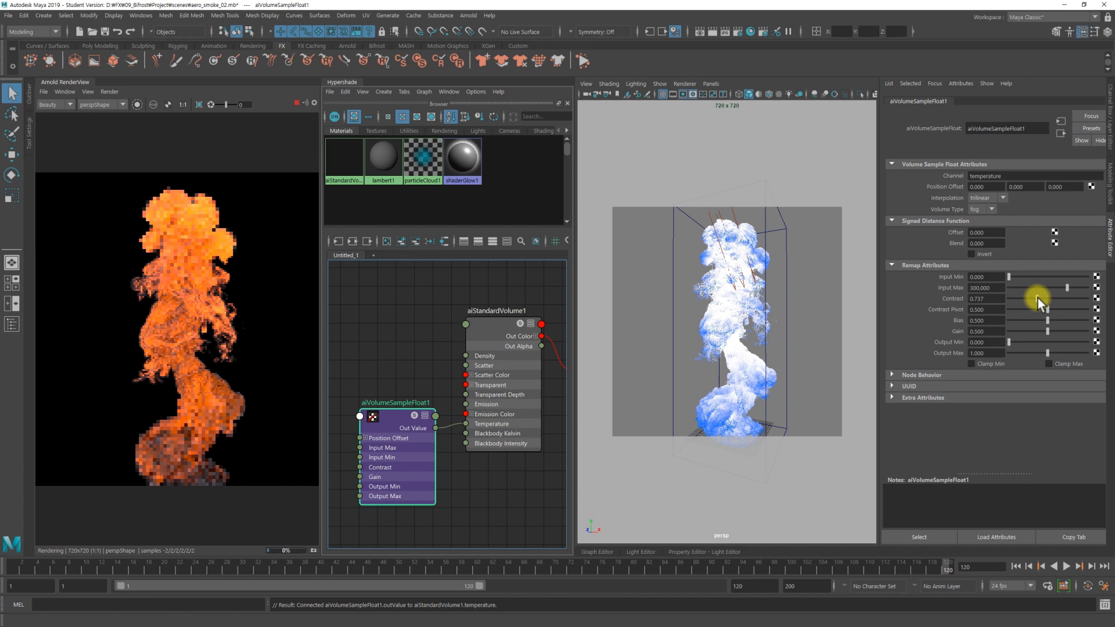
pyautogui.moveTo(1037, 299); pyautogui.dragTo(1030, 298)
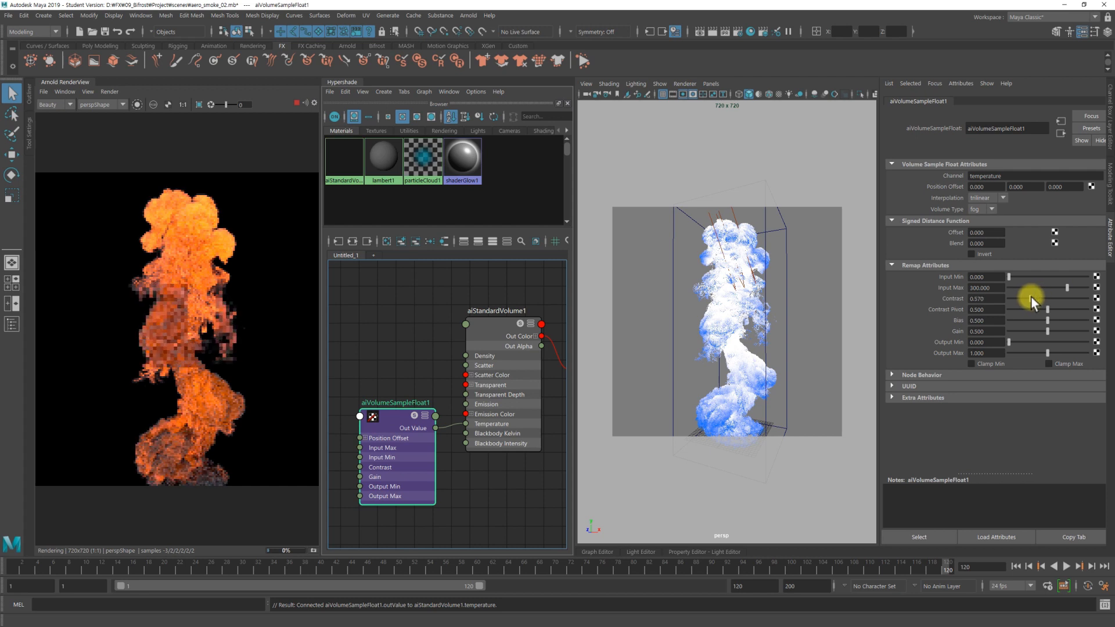
# - Try an Input Max of 250 on aiVolumeSampleFloat1 and settle on 200
pyautogui.click(999, 287)
pyautogui.write('250')
pyautogui.press('Return')
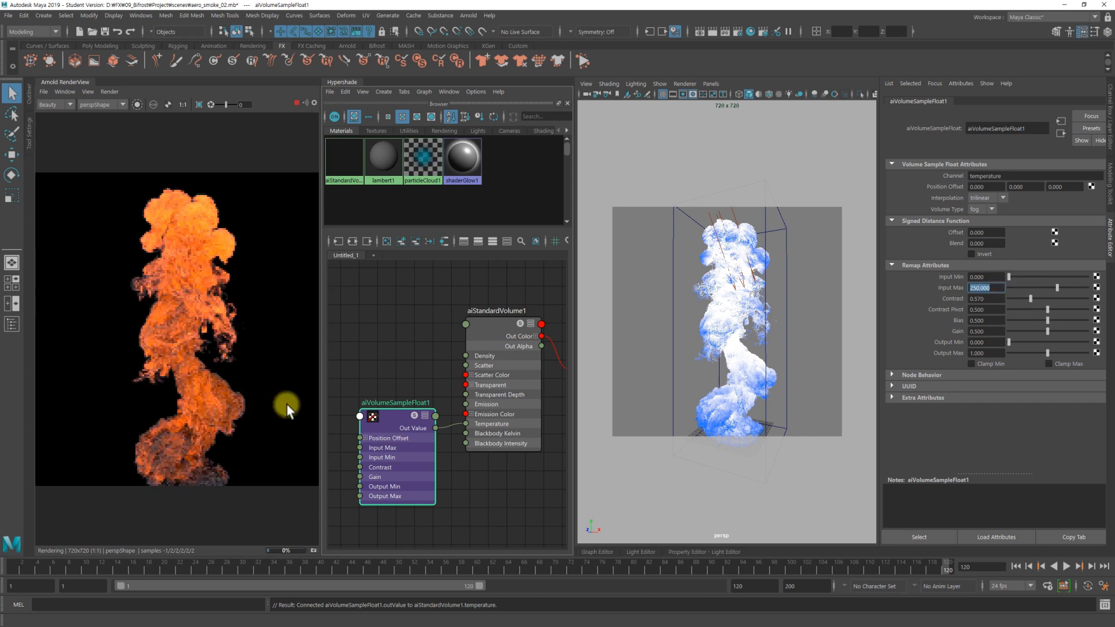
pyautogui.write('200')
pyautogui.press('Return')
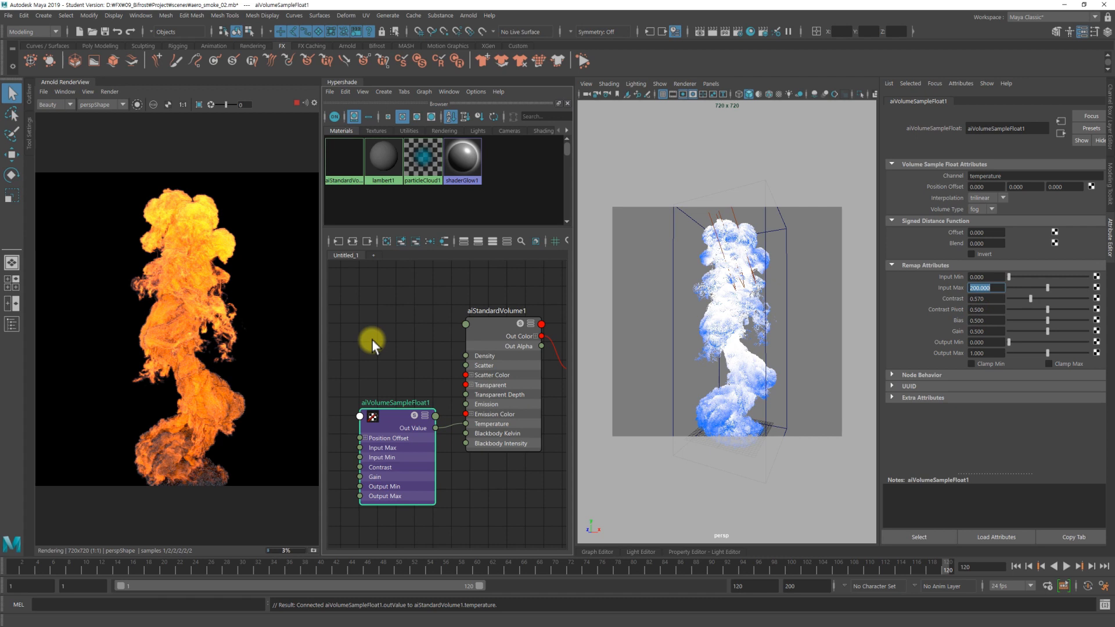
# - Examine the Density Channel and Emission Channel assignments of aiStandardVolume1
pyautogui.click(491, 338)
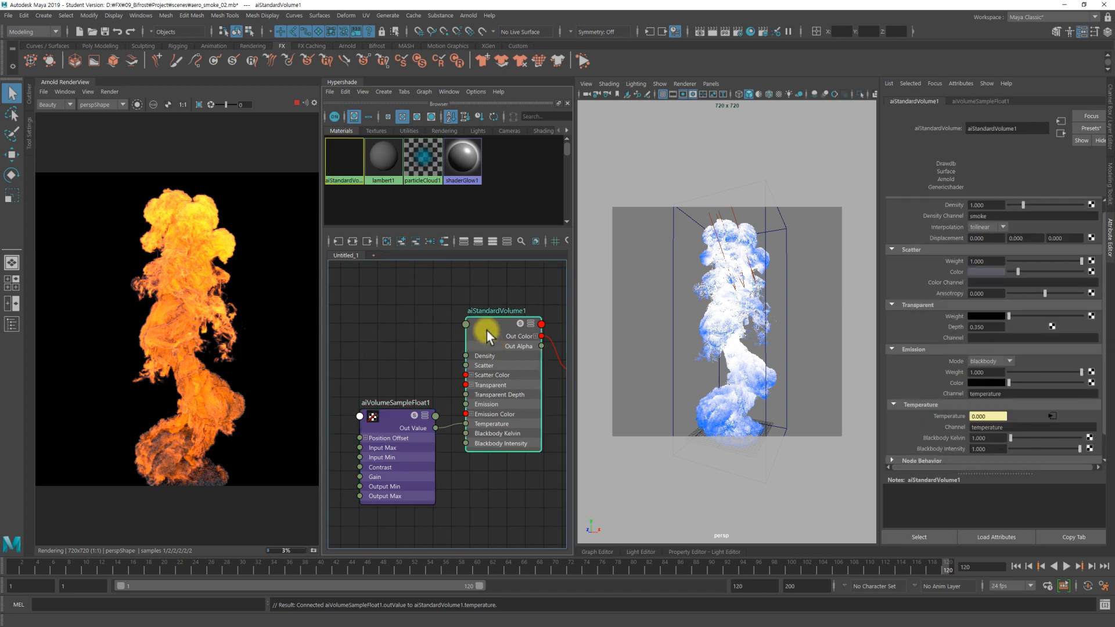
pyautogui.moveTo(491, 329); pyautogui.dragTo(490, 331)
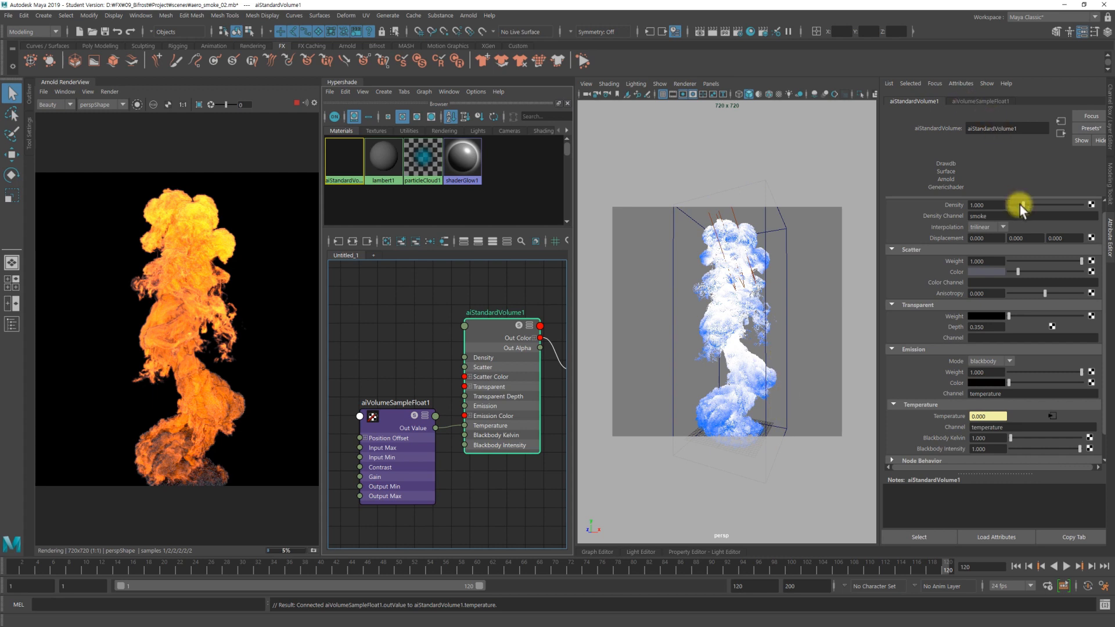
pyautogui.doubleClick(993, 215)
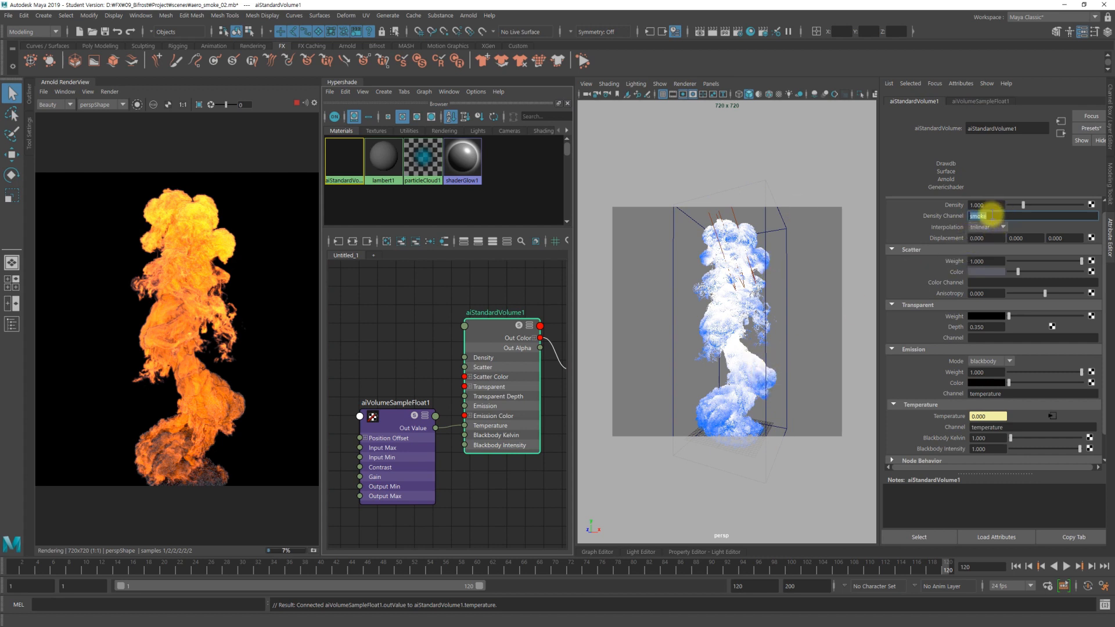
pyautogui.click(1013, 394)
pyautogui.doubleClick(1013, 393)
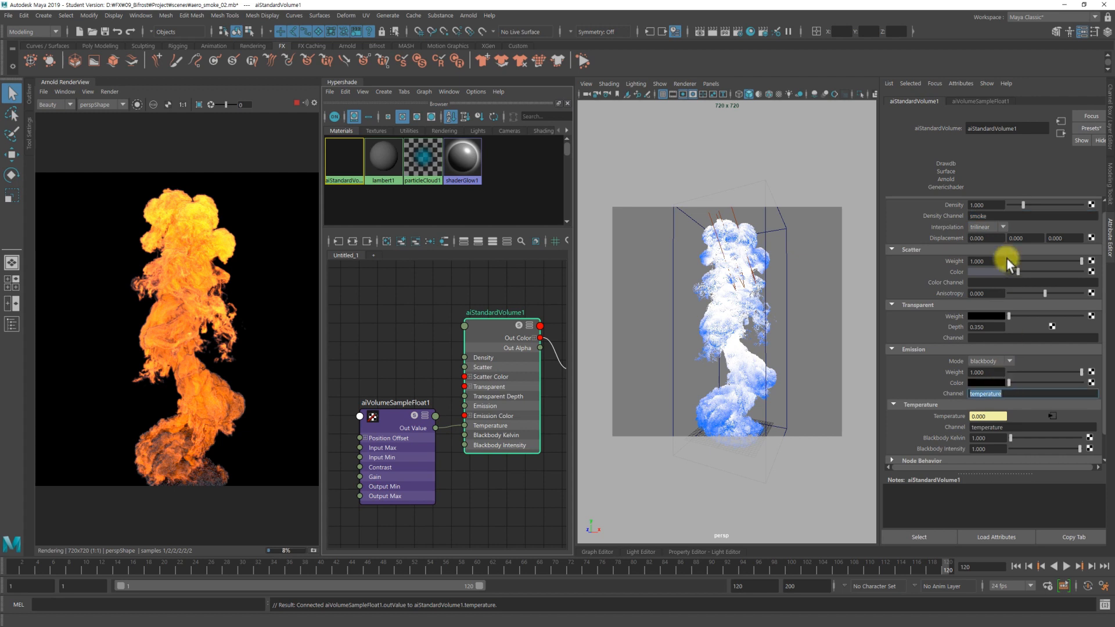
pyautogui.click(1012, 214)
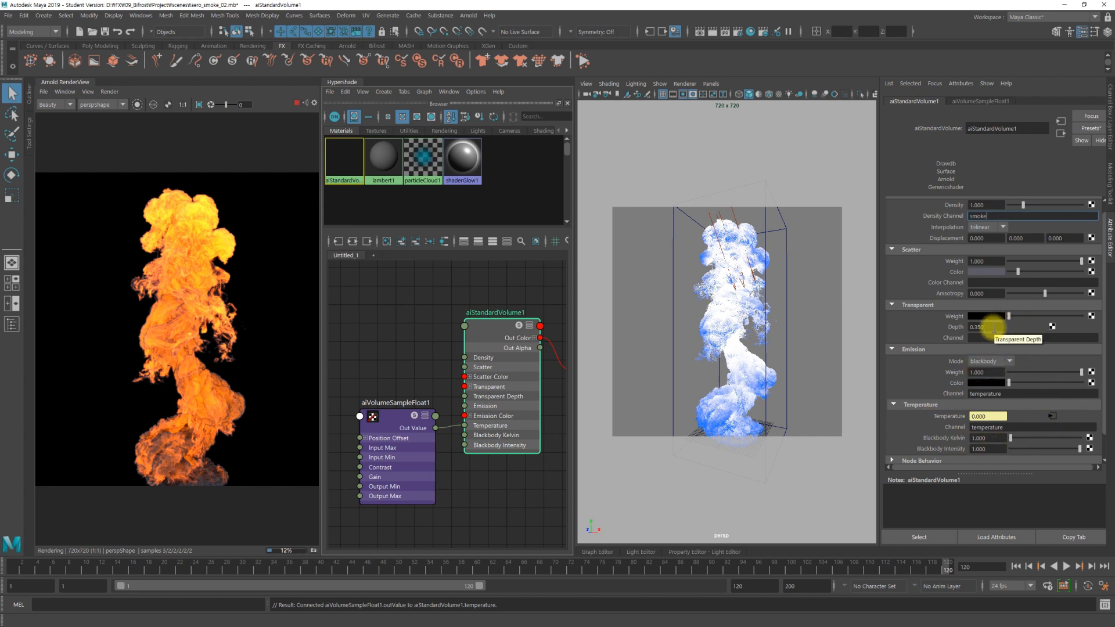
# - Try Transparent Depth values of 0.5, 0.25 and 0.15 on aiStandardVolume1, settle on 0.1, and clear the selection
pyautogui.click(994, 327)
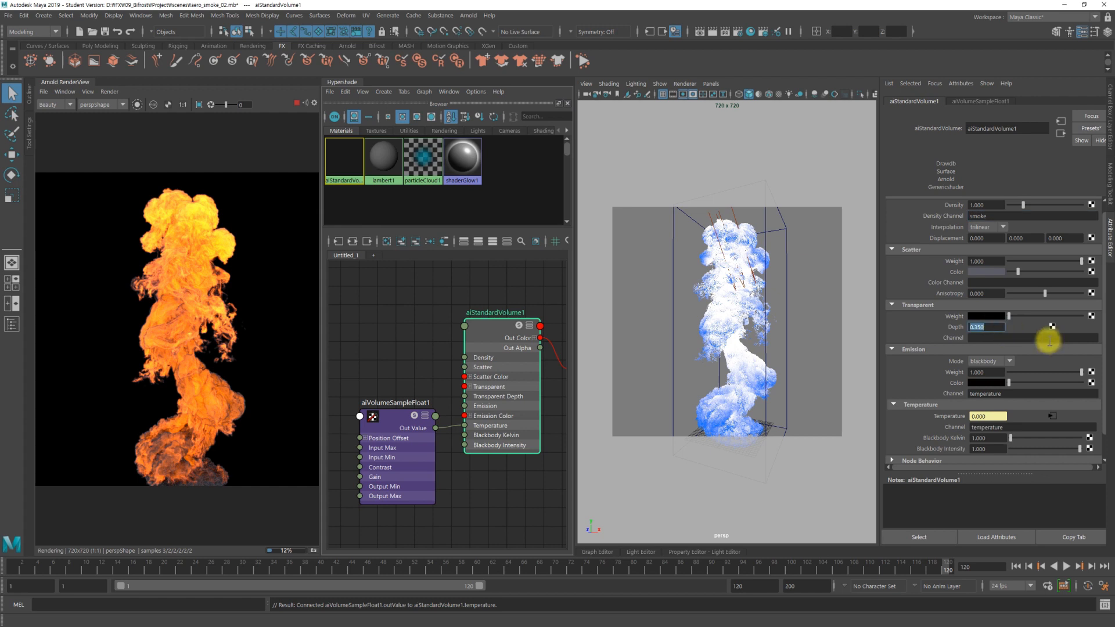
pyautogui.write('0.')
pyautogui.press('Return')
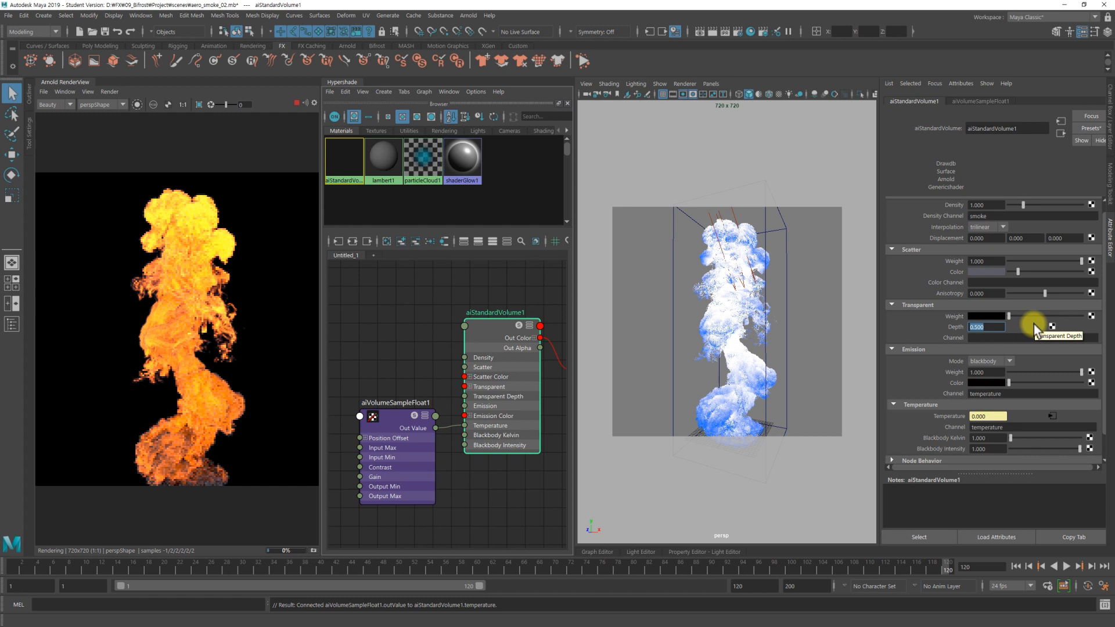
pyautogui.write('0.25')
pyautogui.press('Return')
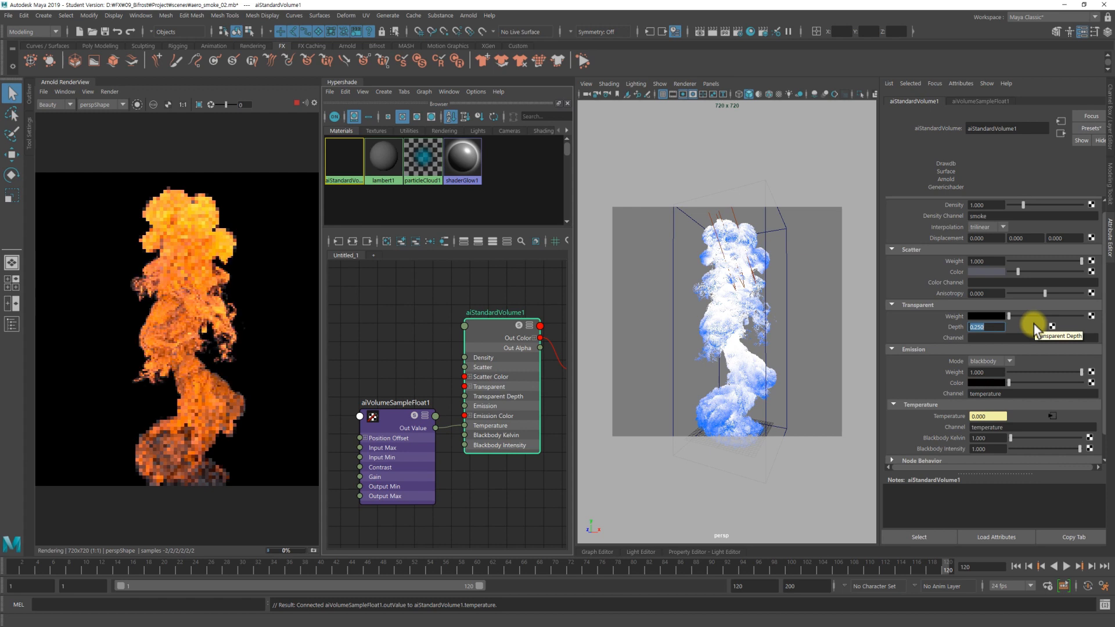
pyautogui.write('0.15')
pyautogui.press('Return')
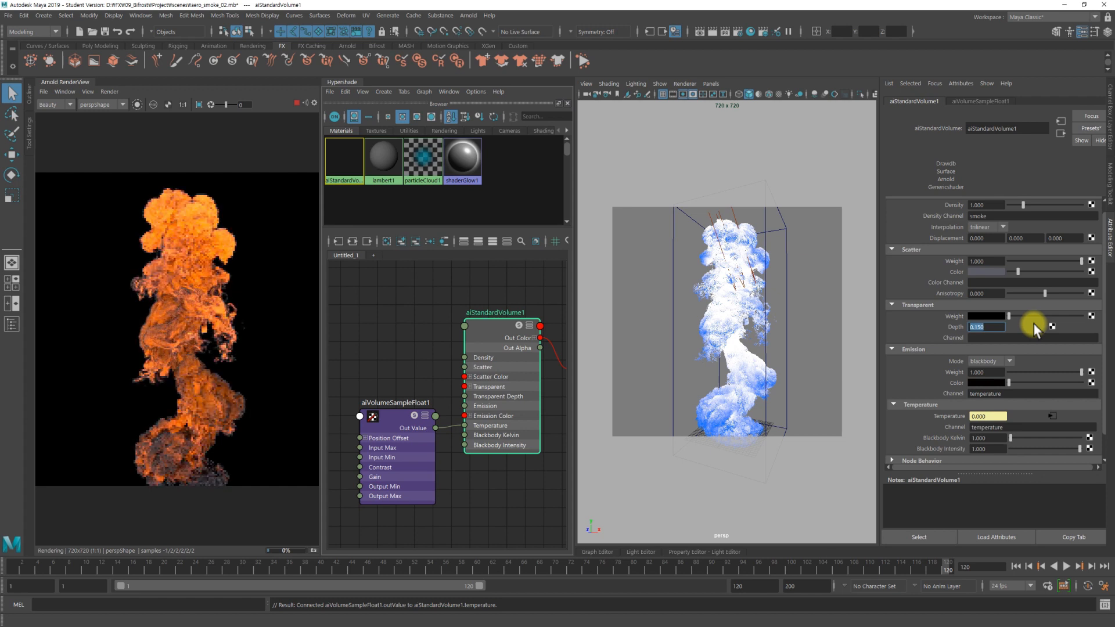
pyautogui.write('0.1')
pyautogui.press('Return')
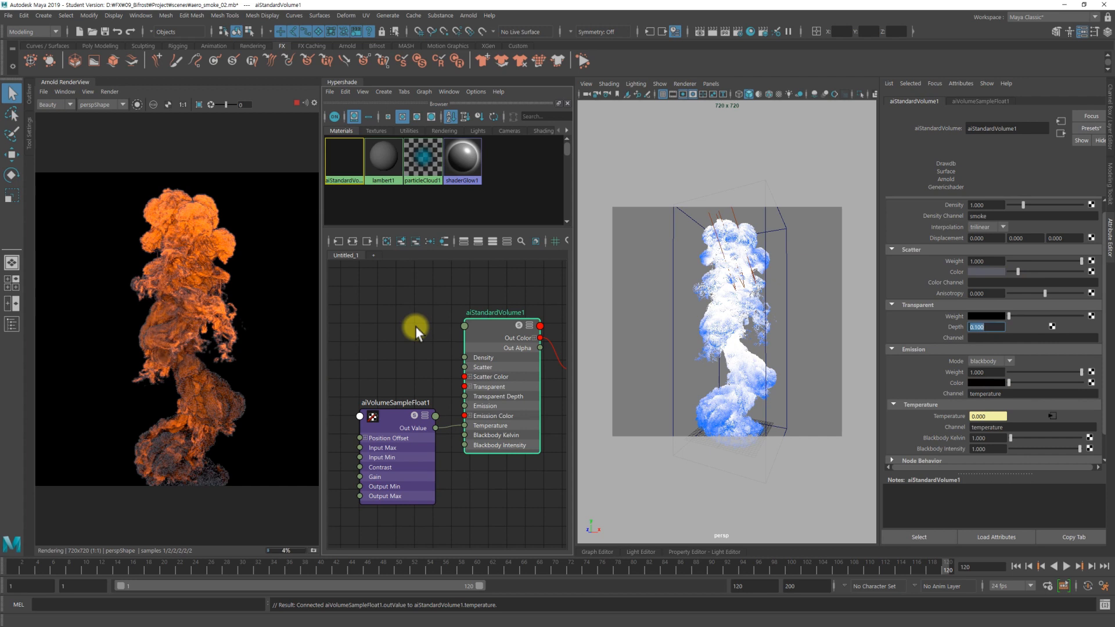
pyautogui.click(415, 327)
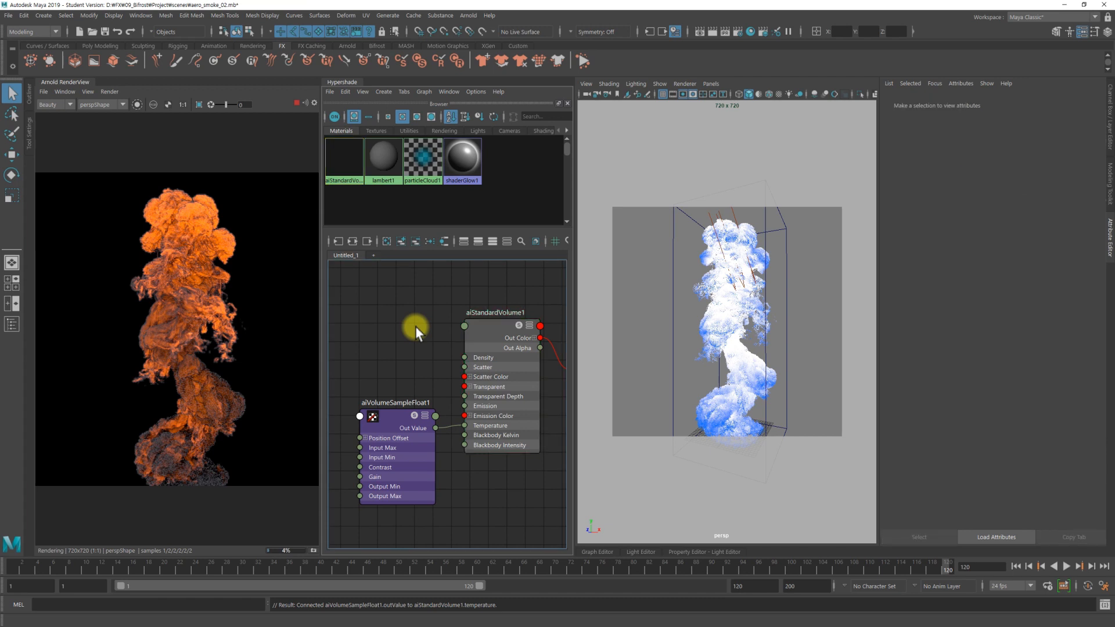